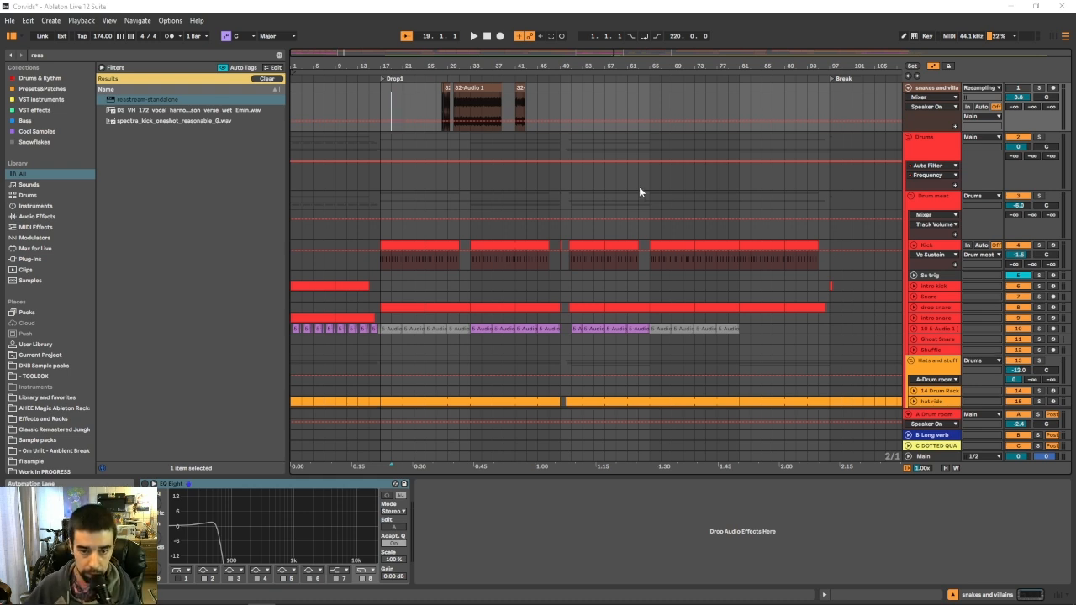
Switch to the Composing Set 2024 project window.
mouse_move(284, 592)
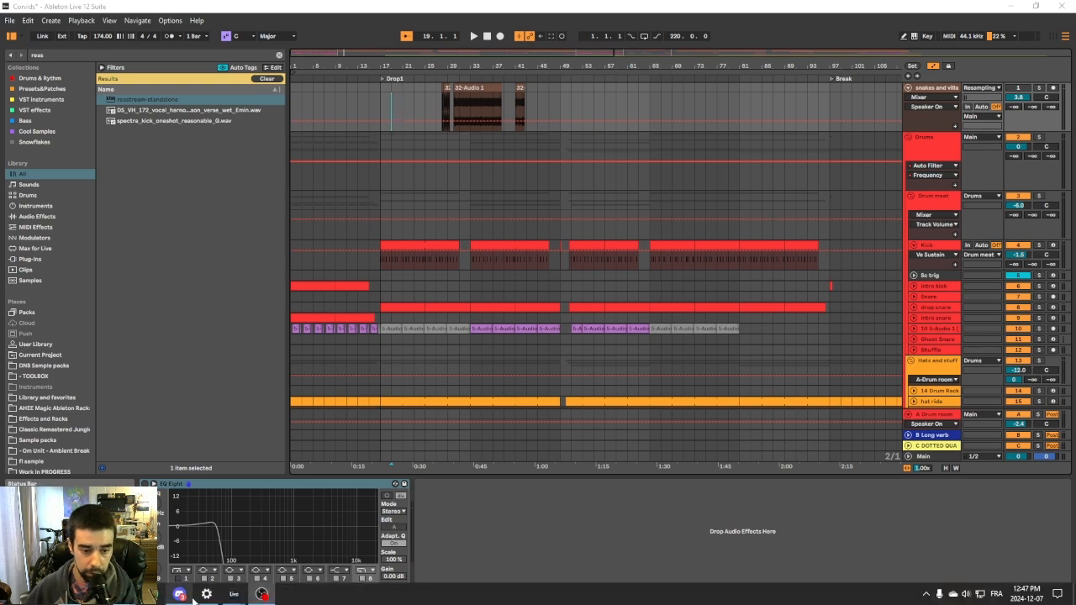
mouse_move(234, 594)
mouse_move(172, 552)
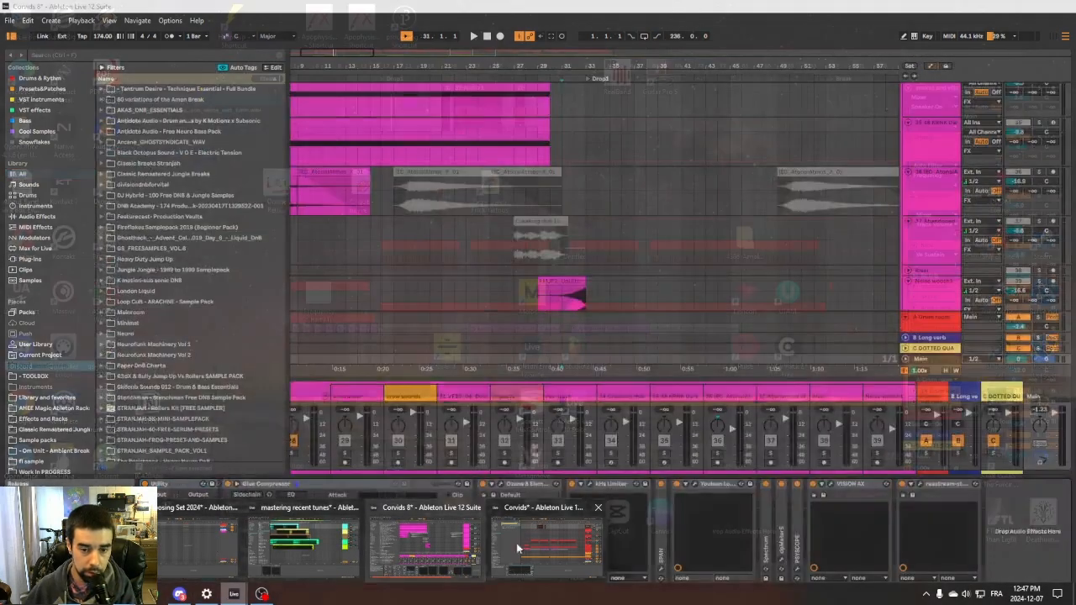
click(546, 546)
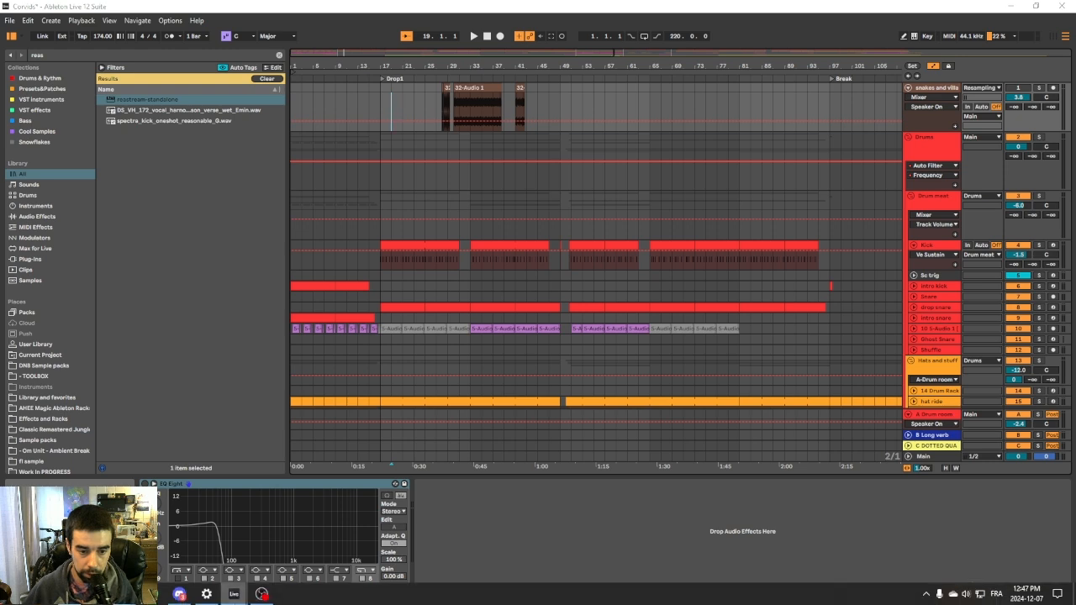
mouse_move(233, 593)
click(170, 534)
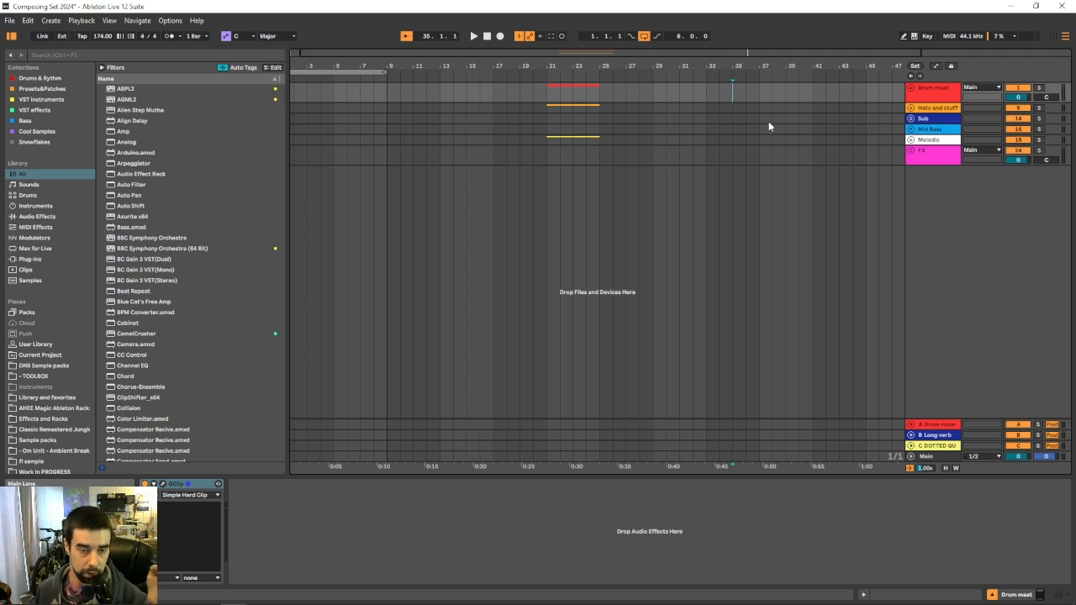
Unfold the Drum meat group to review its tracks, select the Kick track, and fold the group again.
click(652, 154)
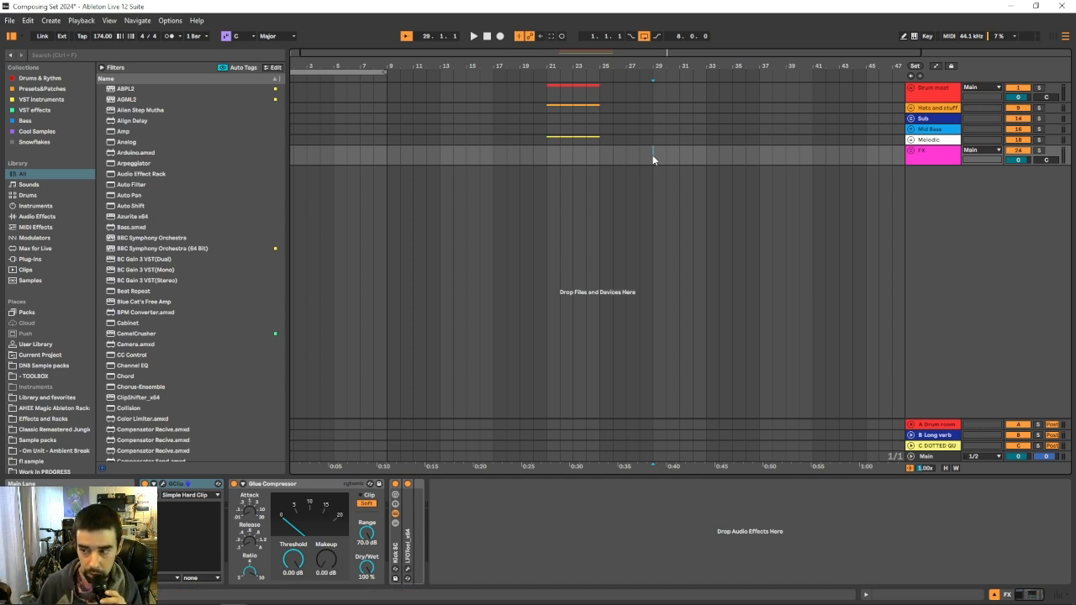
click(905, 194)
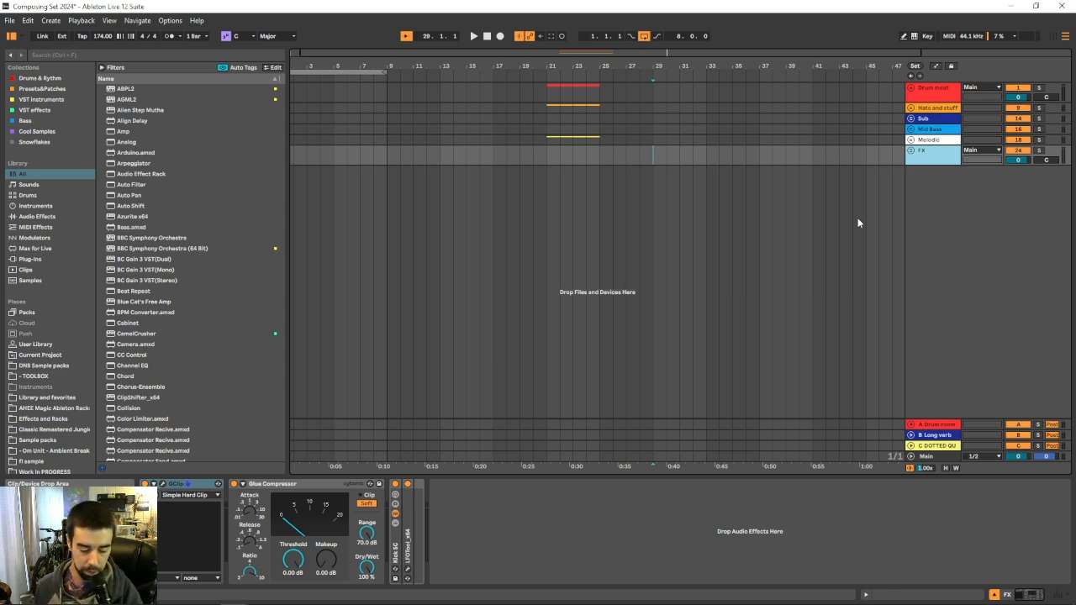
click(936, 90)
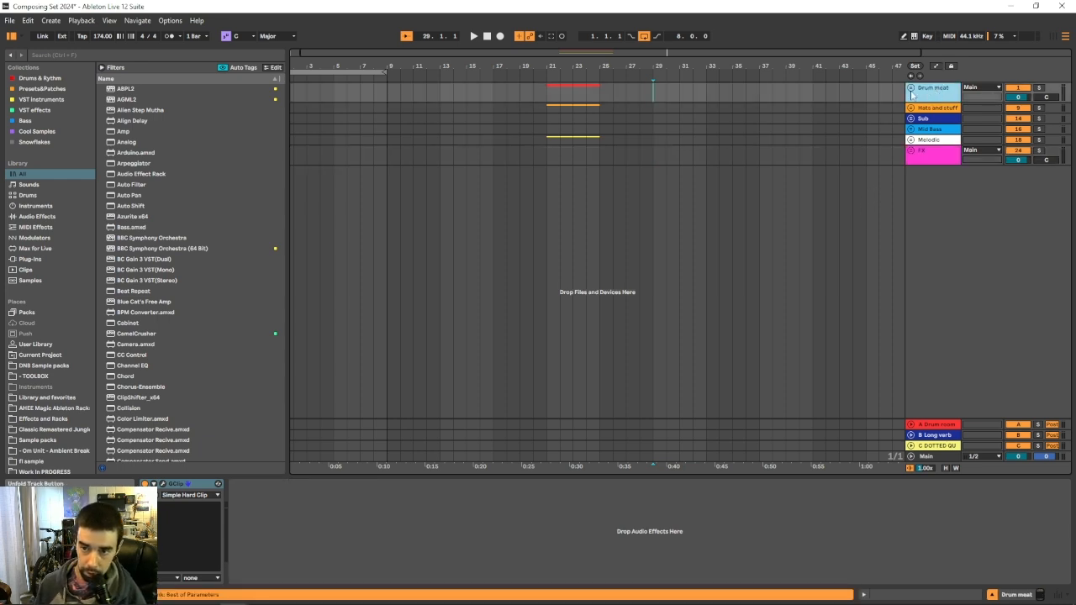
click(910, 87)
click(921, 137)
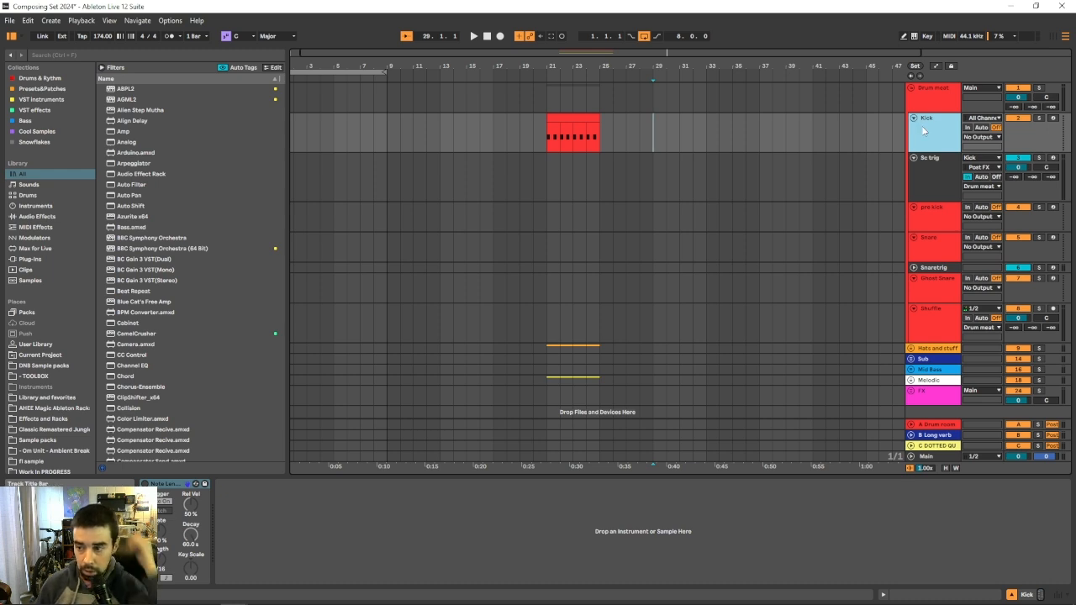
click(911, 88)
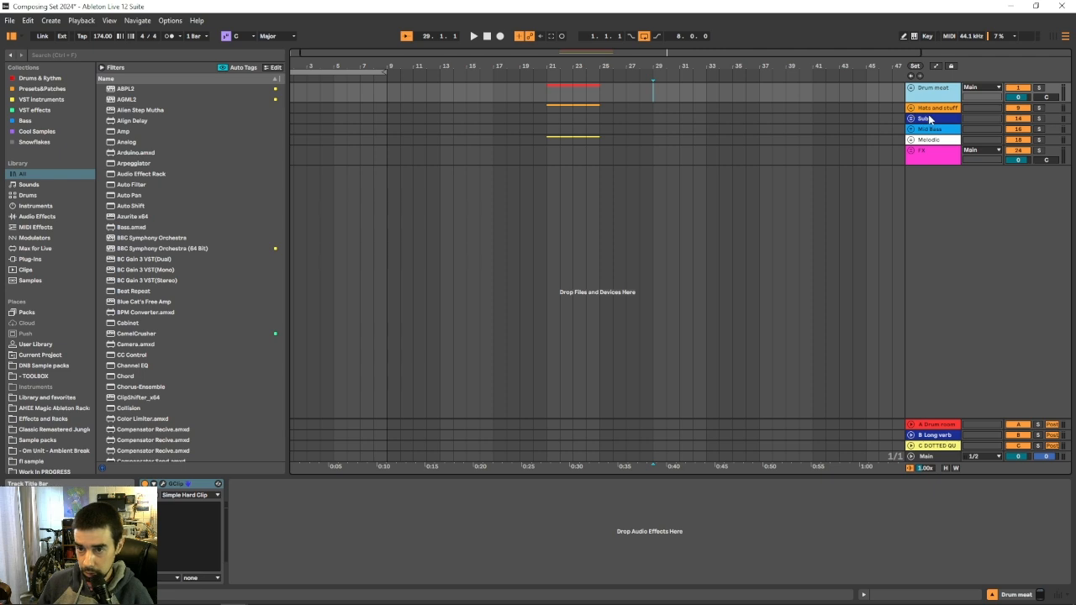
Review the tracks inside the Hats and stuff group, fold it again, and unfold the Melodic group.
double_click(928, 110)
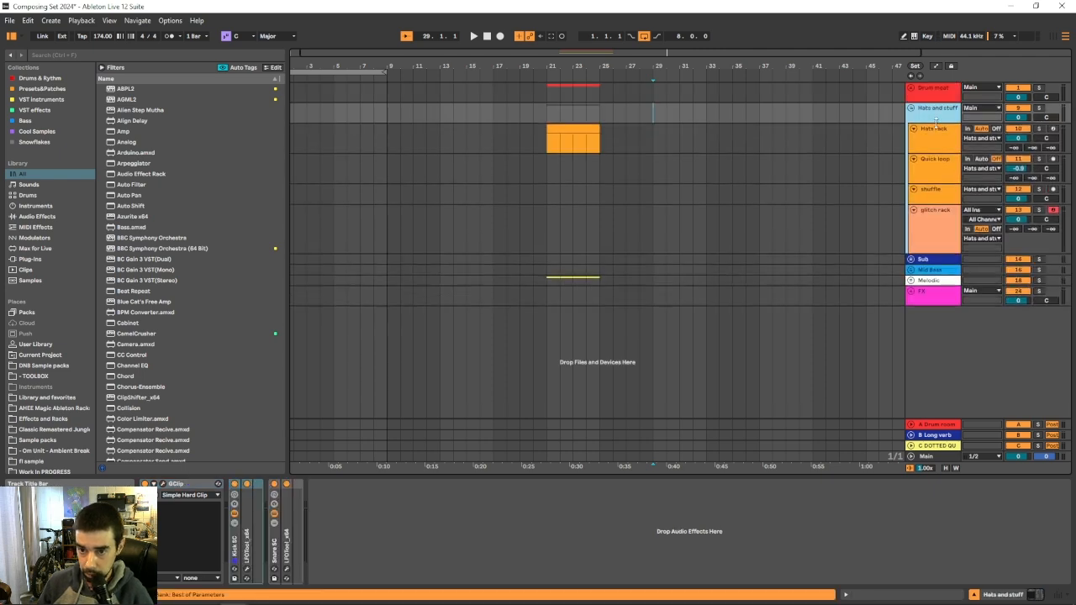
double_click(933, 112)
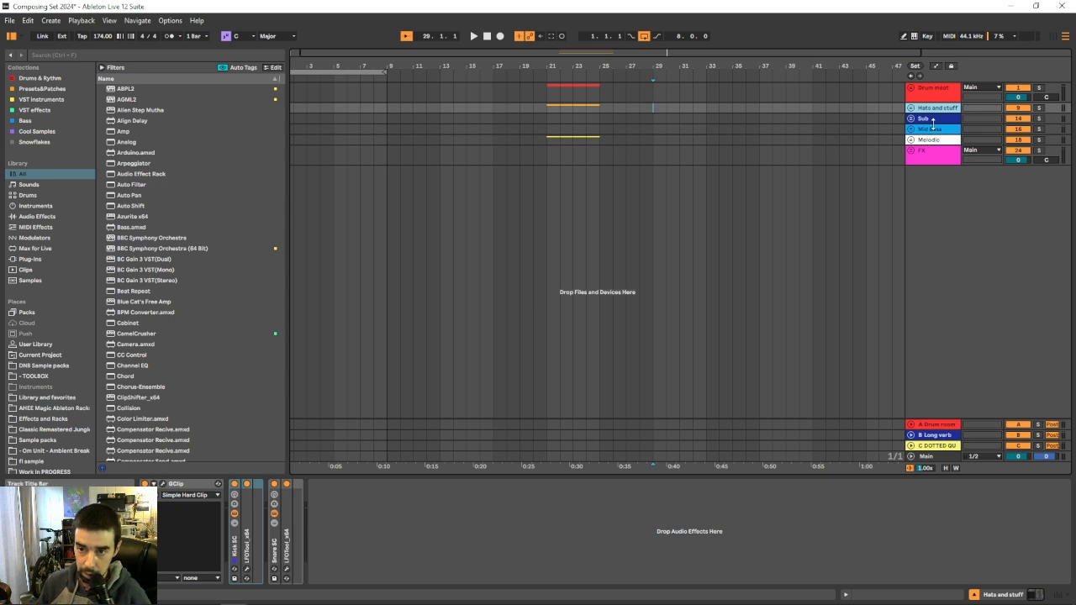
double_click(923, 142)
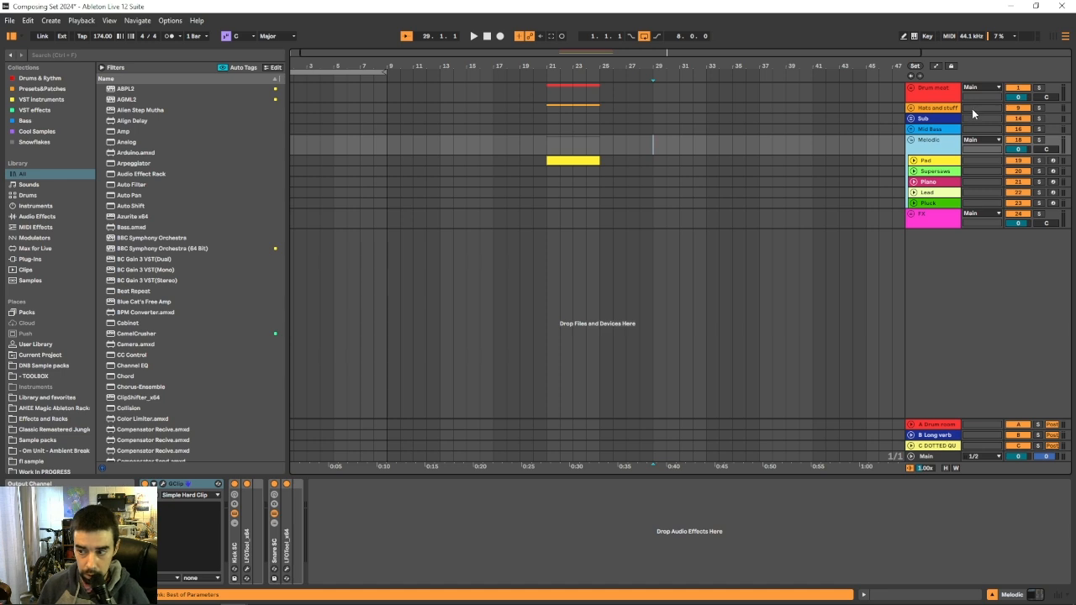
Unfold the FX group and look through its tracks, including Riser, Downlifter and Crash cymbal rack.
double_click(926, 223)
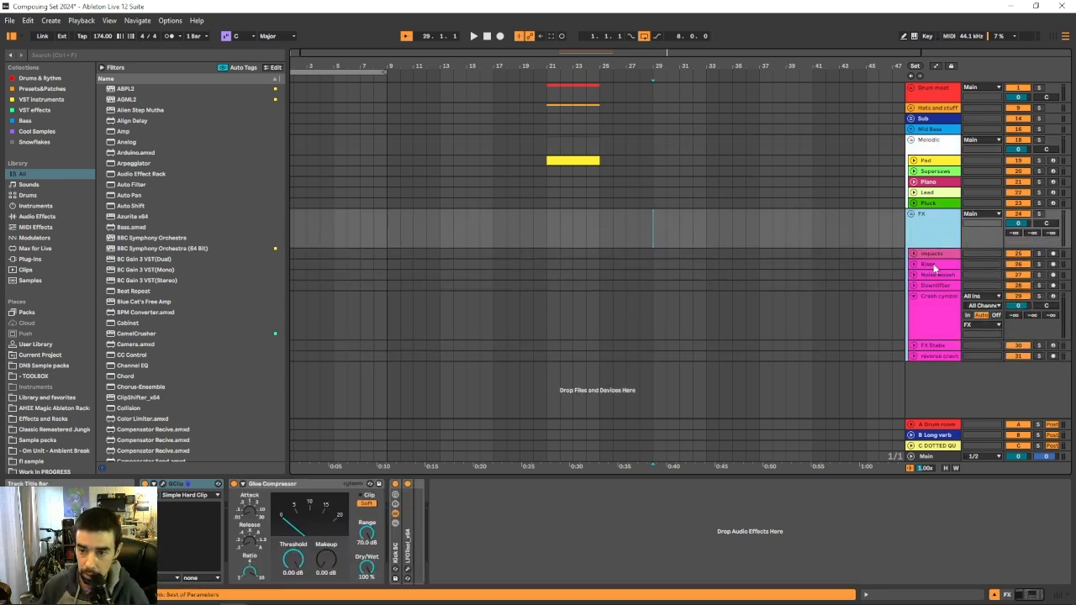
click(941, 265)
click(934, 284)
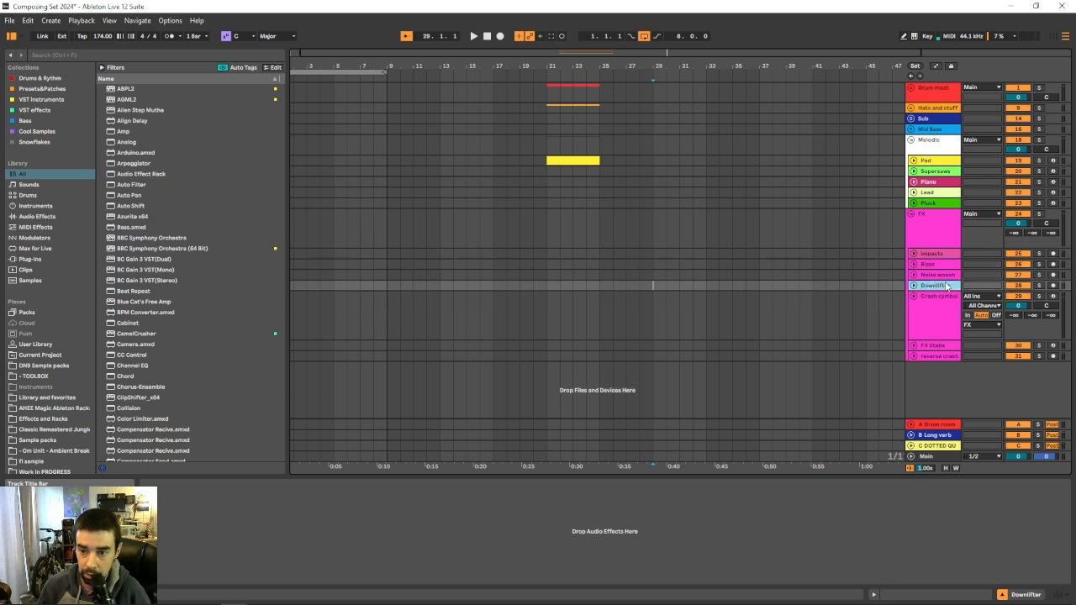
click(942, 316)
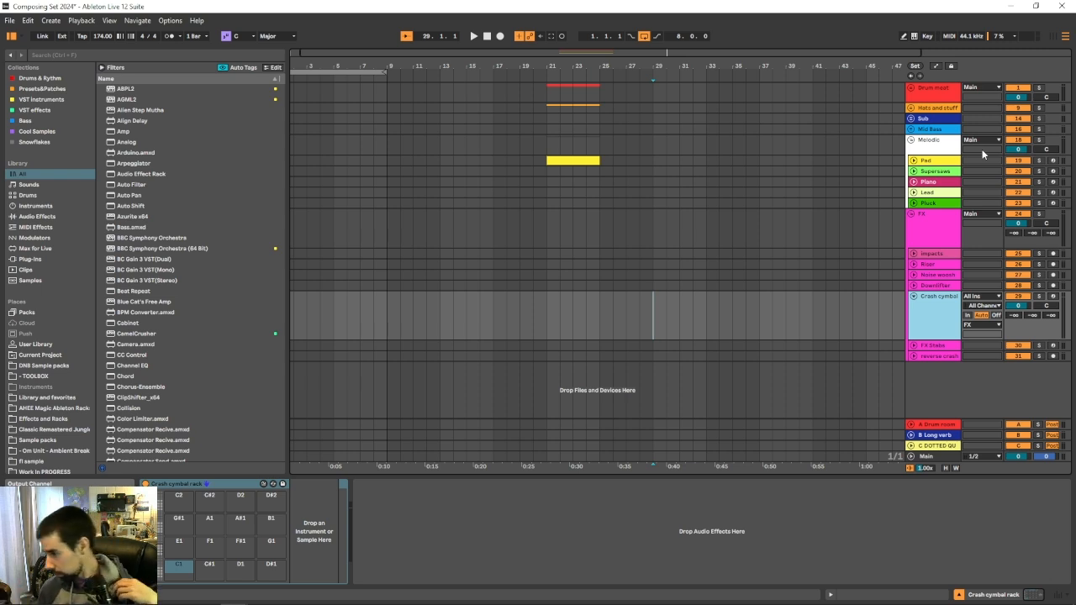
Unfold the Drum meat group to review its kick and snare tracks, then fold the group back up.
click(933, 88)
click(910, 87)
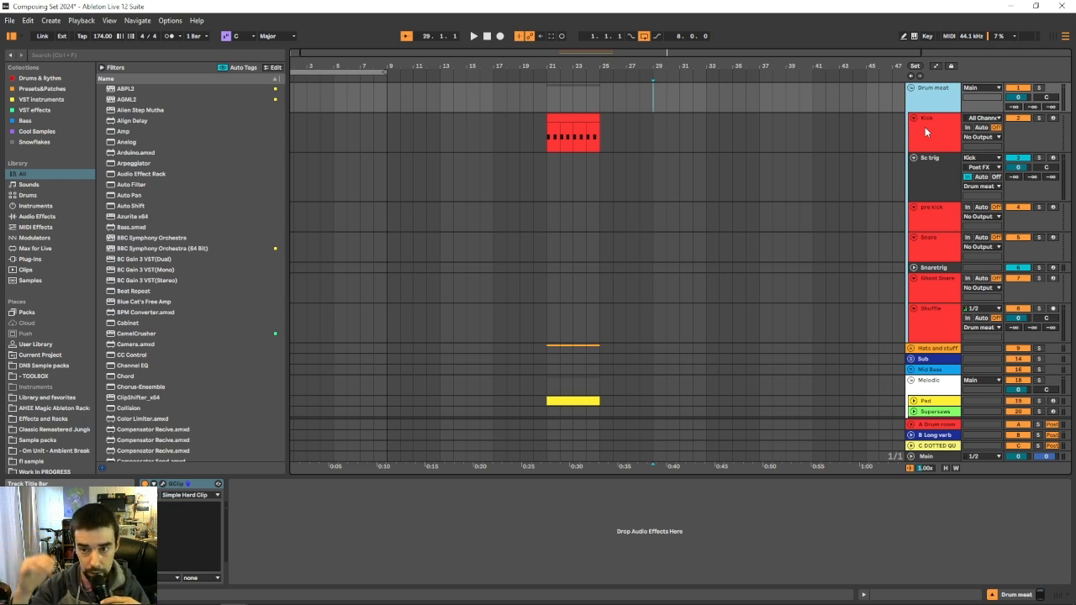
click(933, 244)
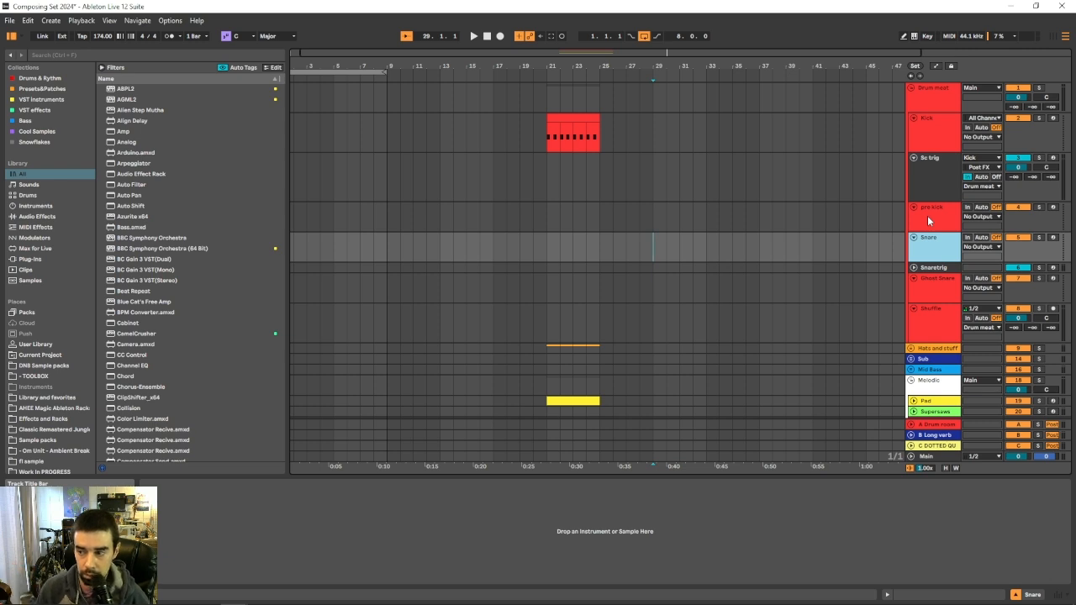
click(918, 96)
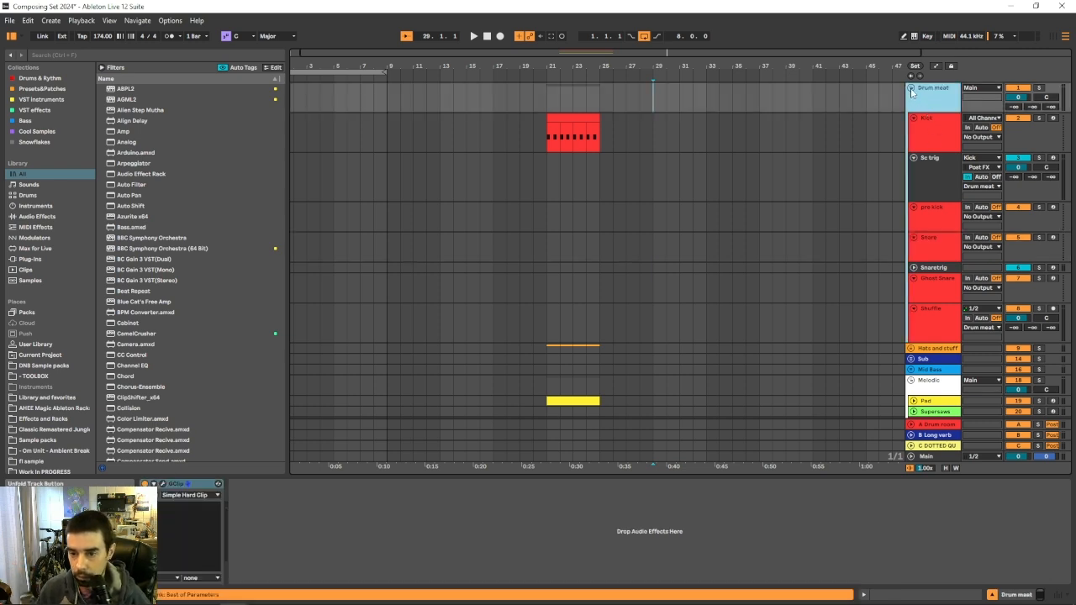
click(911, 89)
Fold the FX and Melodic groups and go through the Mid Bass, Sub, and Hats and stuff groups.
click(931, 110)
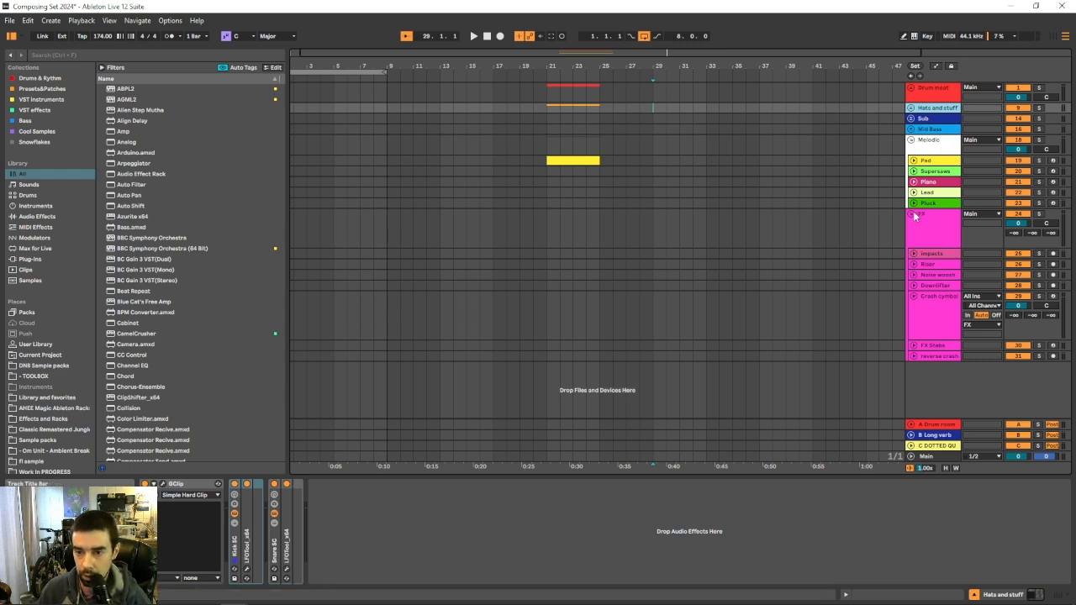
click(914, 214)
click(910, 140)
click(935, 129)
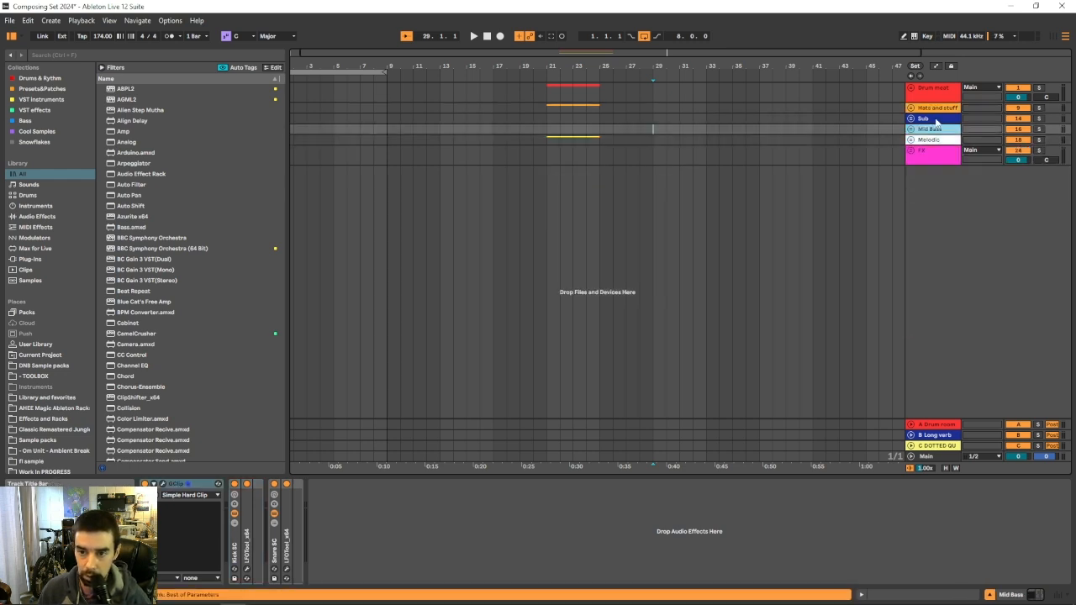
click(936, 118)
click(939, 109)
Unfold the Drum meat group and select the Sc trig track to show its sidechain instrument rack.
click(931, 95)
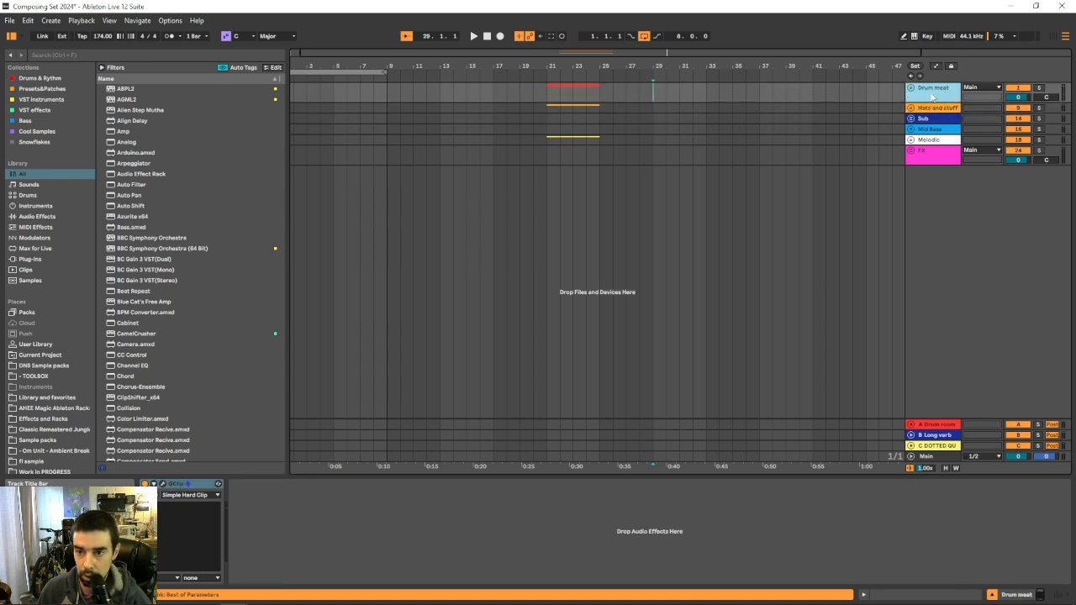
click(911, 89)
click(948, 172)
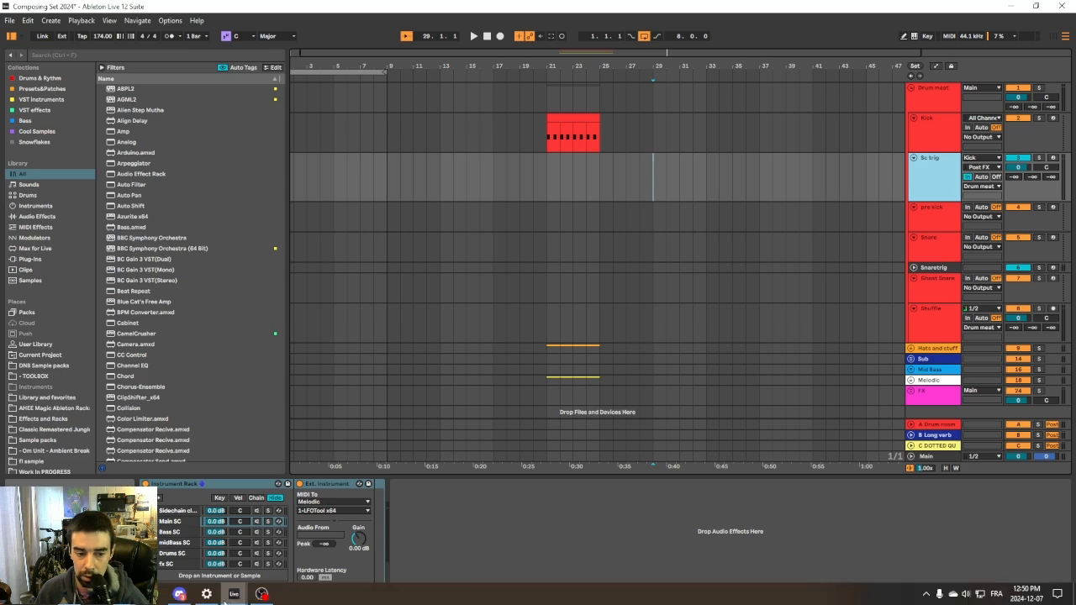
Switch to the Corvids project window.
mouse_move(233, 596)
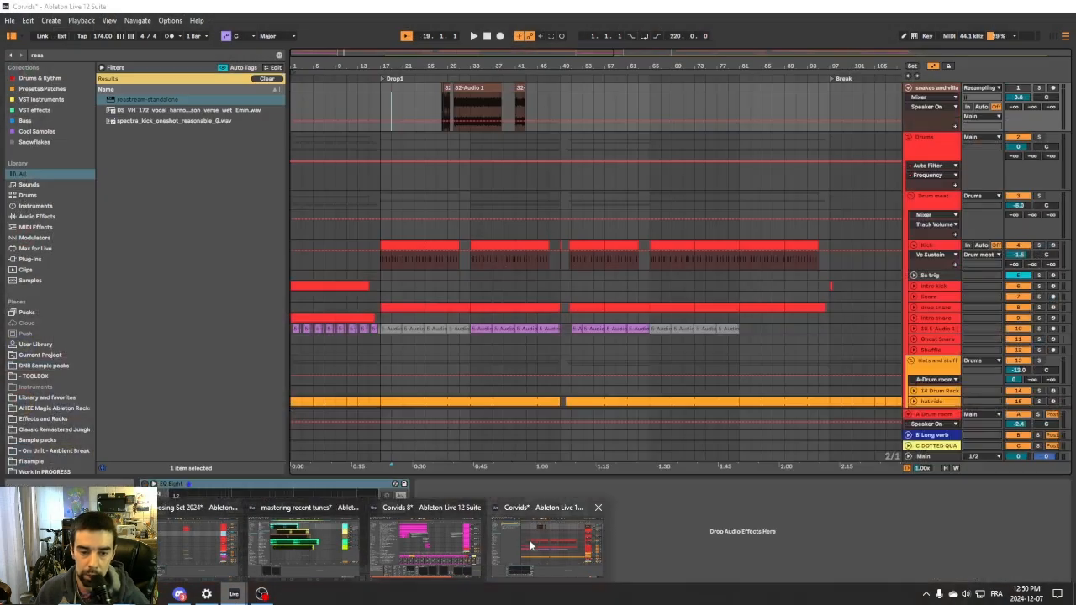
click(502, 547)
scroll(363, 87, up, 3)
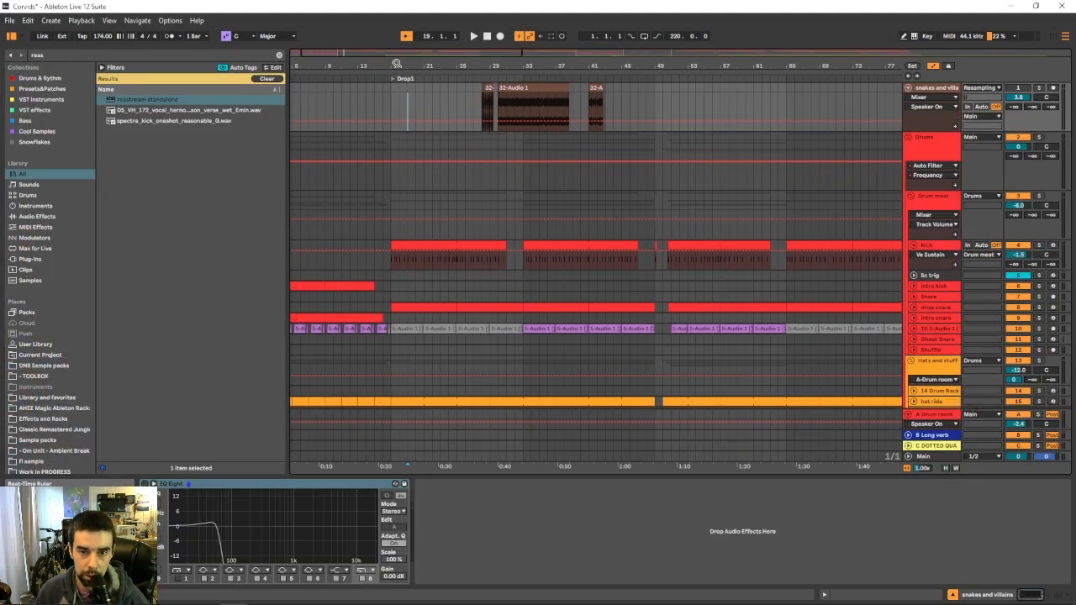
Solo the snakes and villains track and briefly play its 32-Audio 1 clip from bar 30.
click(498, 101)
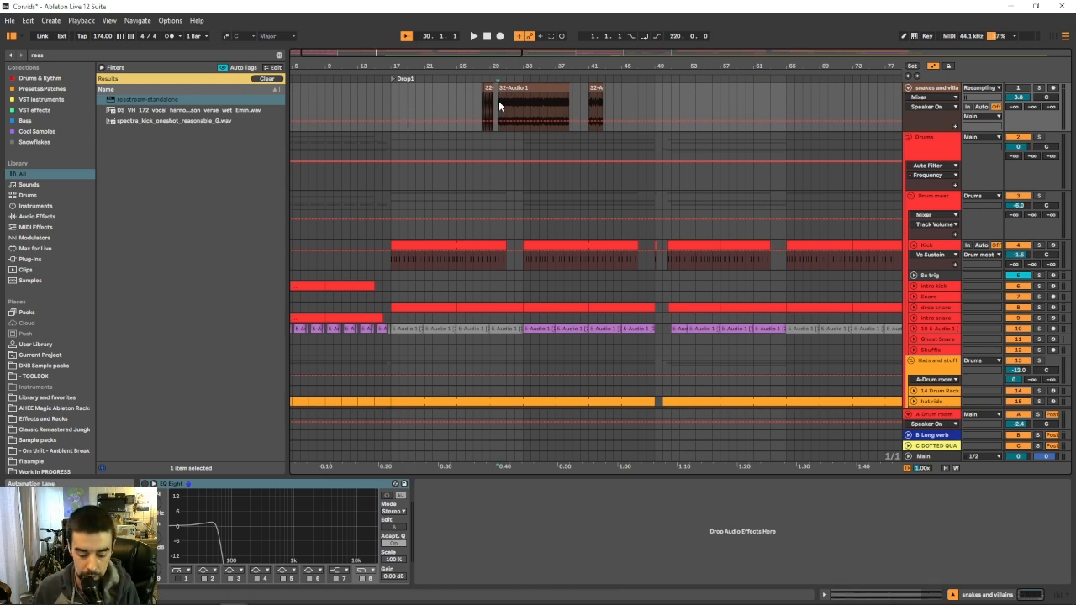
scroll(508, 70, up, 5)
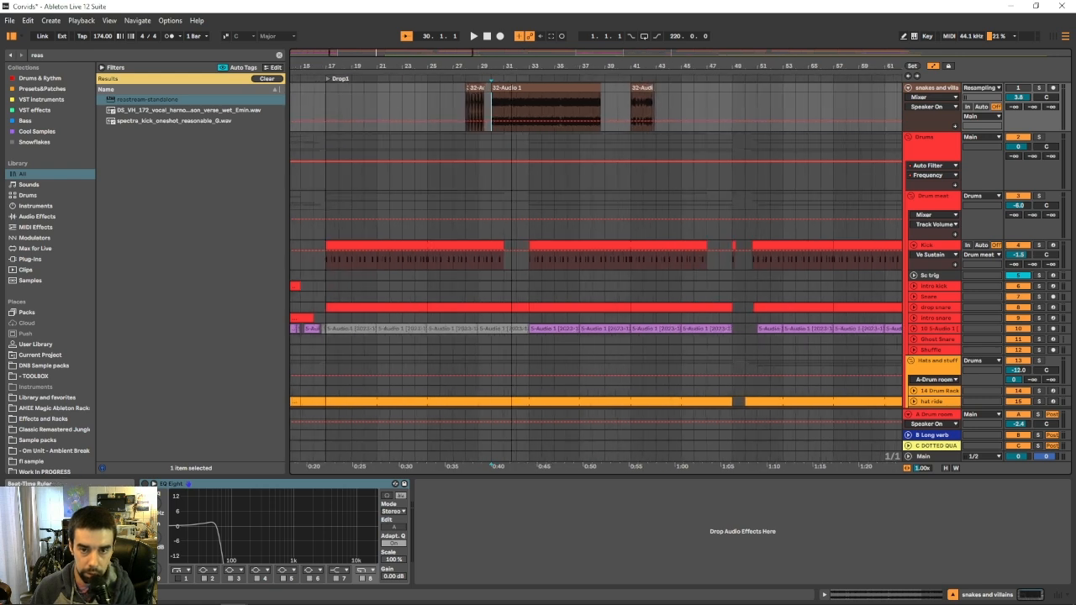
drag(480, 101, 568, 113)
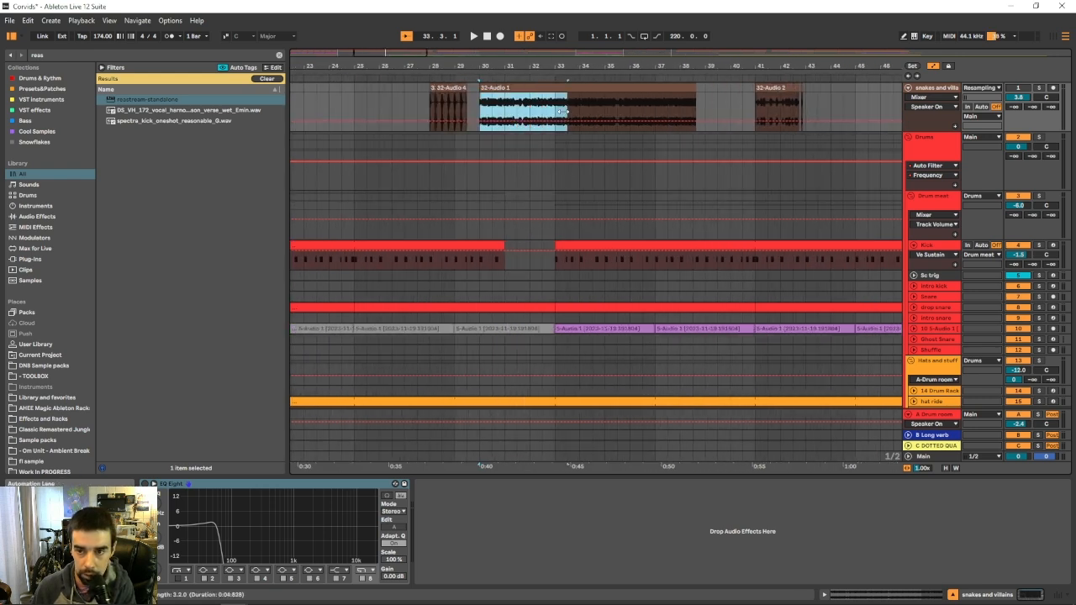
click(1040, 88)
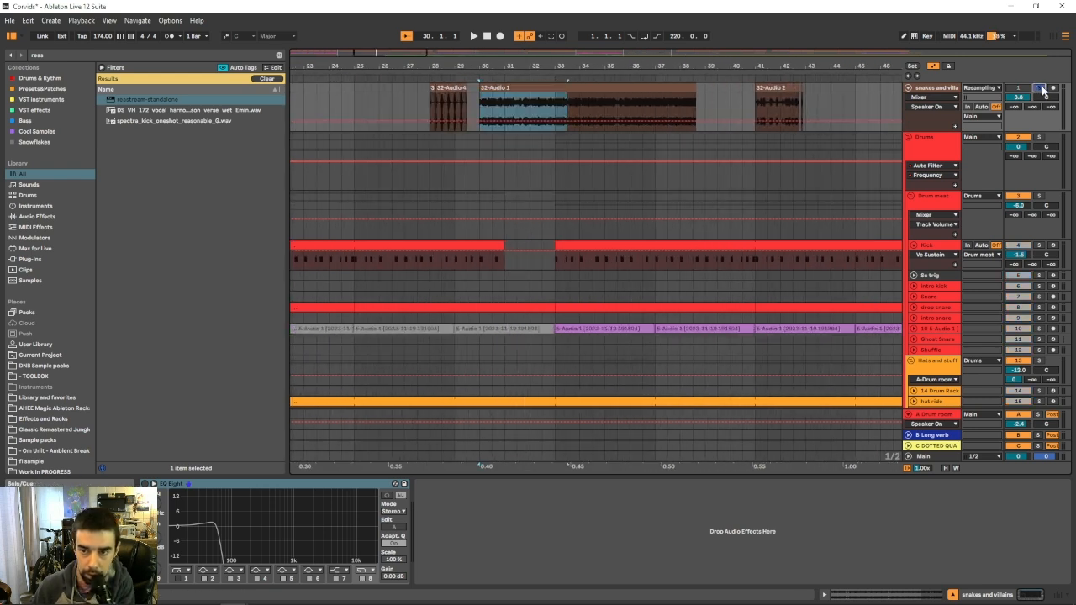
key(space)
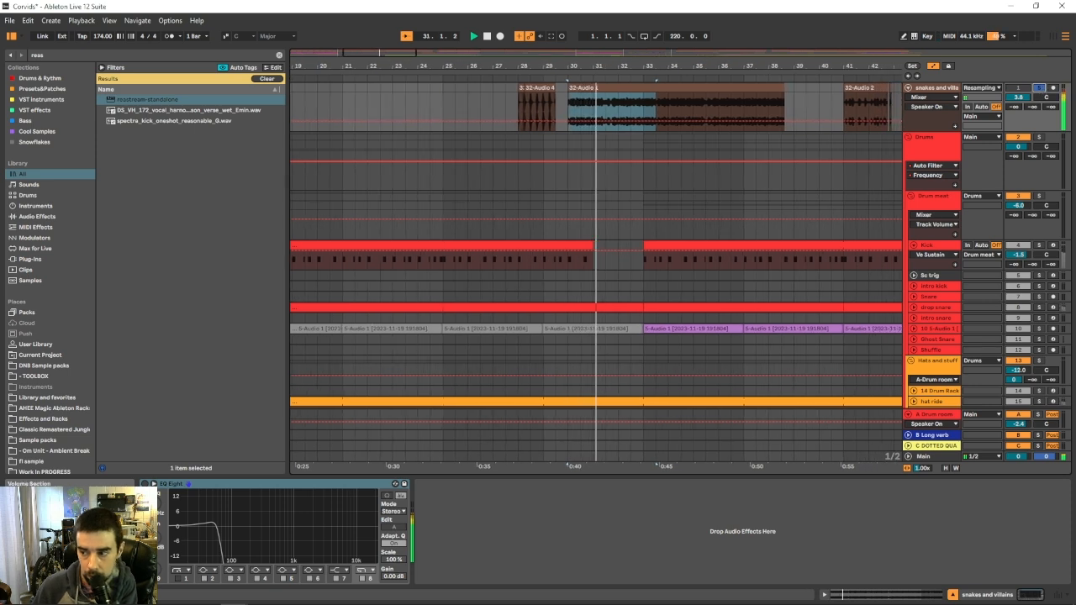
key(space)
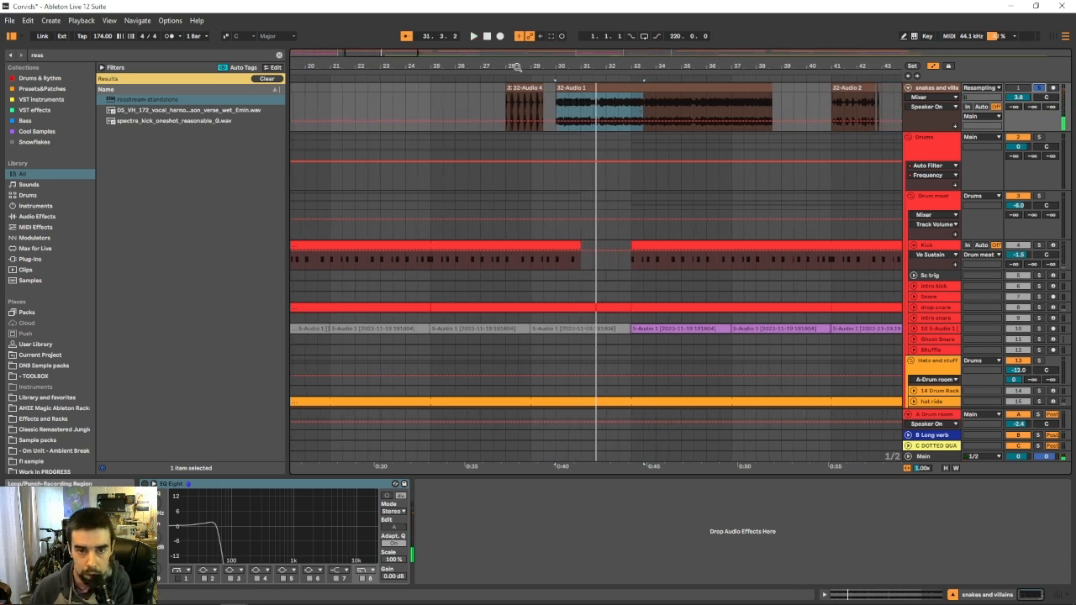
Audition the short 32-Audio 4 clip at bar 27 and the short 32-Audio 2 clip at bar 43 on the soloed track.
drag(516, 67, 419, 84)
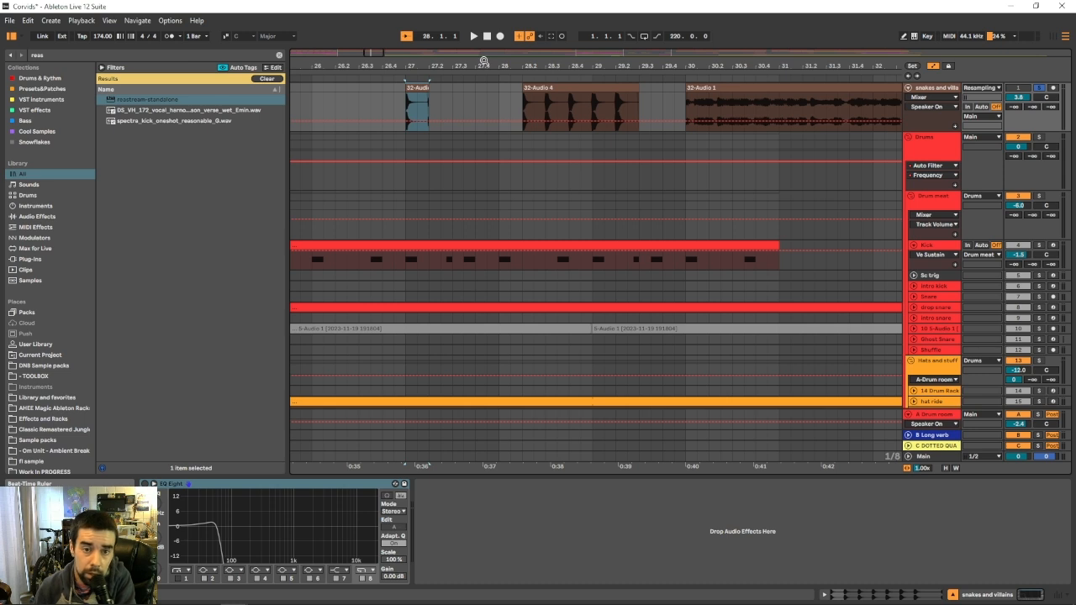
drag(483, 61, 513, 61)
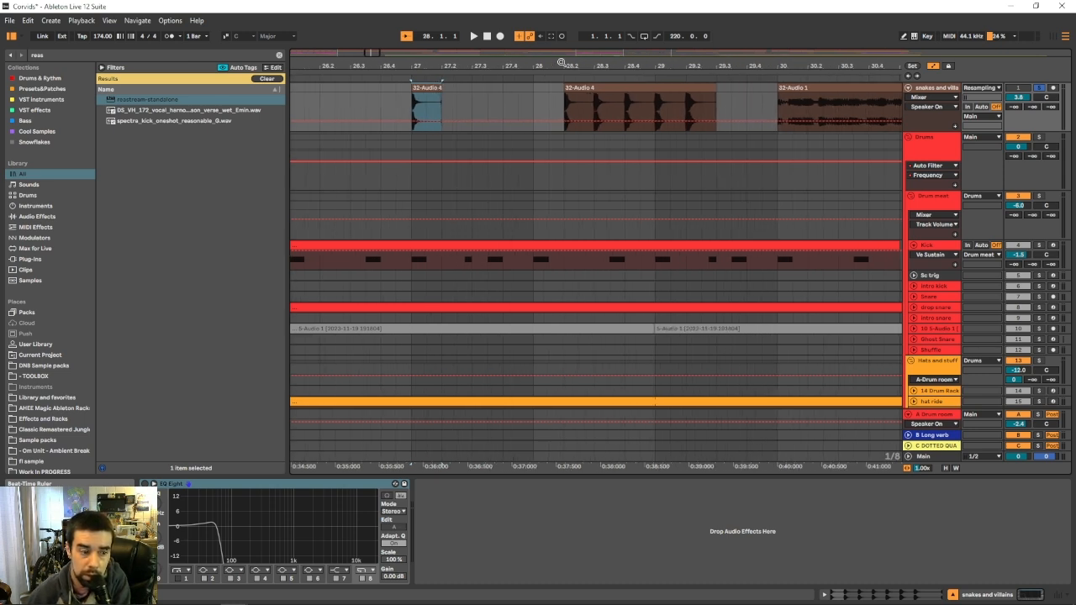
mouse_move(561, 62)
mouse_down()
mouse_move(578, 63)
mouse_move(377, 52)
mouse_up()
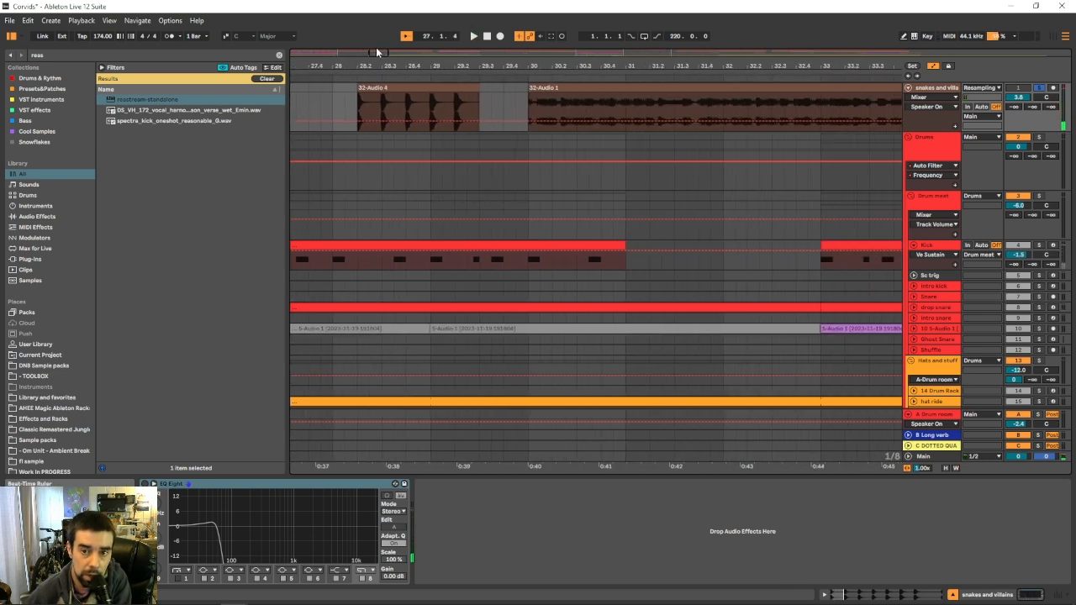
drag(807, 73, 861, 105)
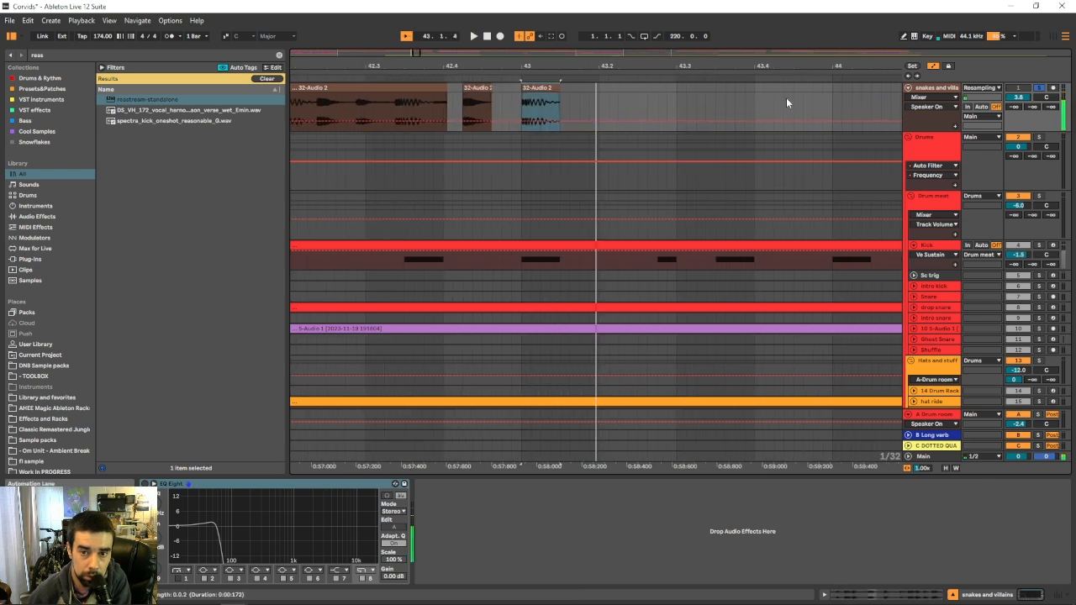
scroll(653, 82, right, 3)
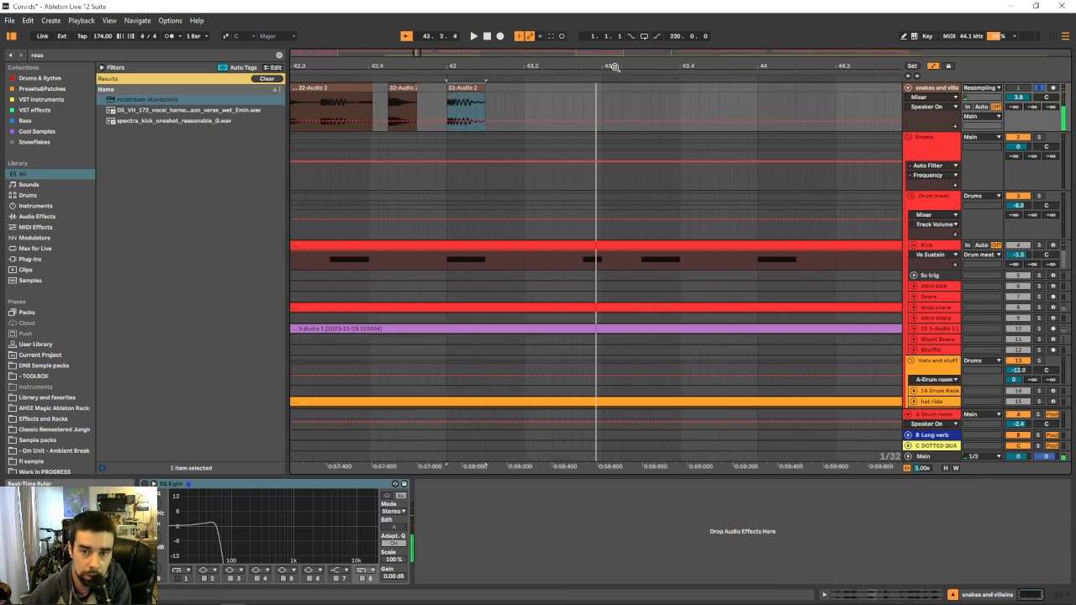
Audition the soloed Kick track around bar 43, and switch the solo back to the snakes and villains track.
drag(615, 68, 908, 202)
click(939, 251)
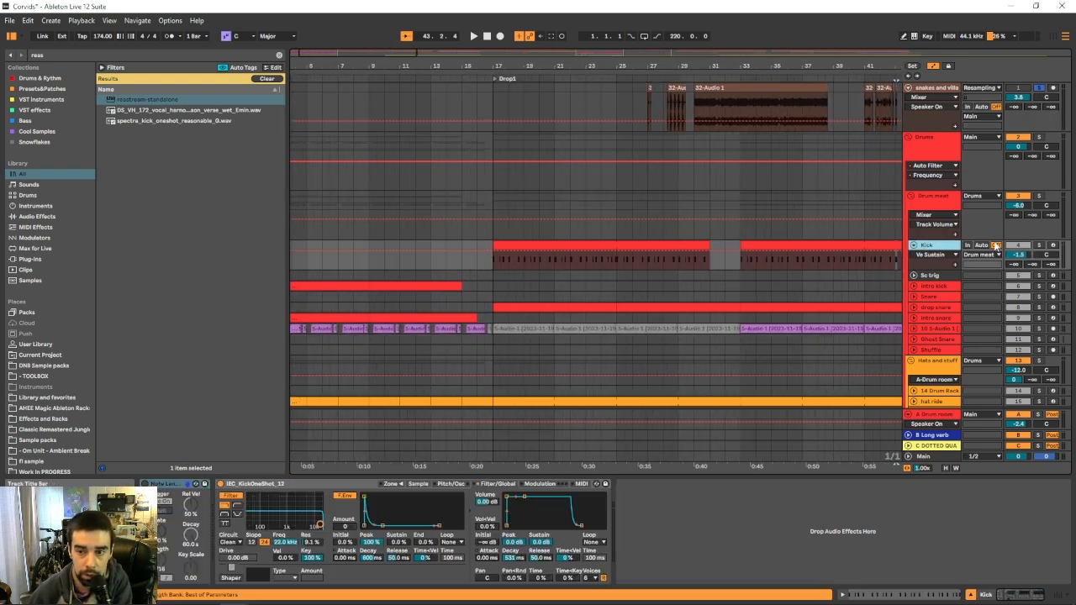
click(1038, 245)
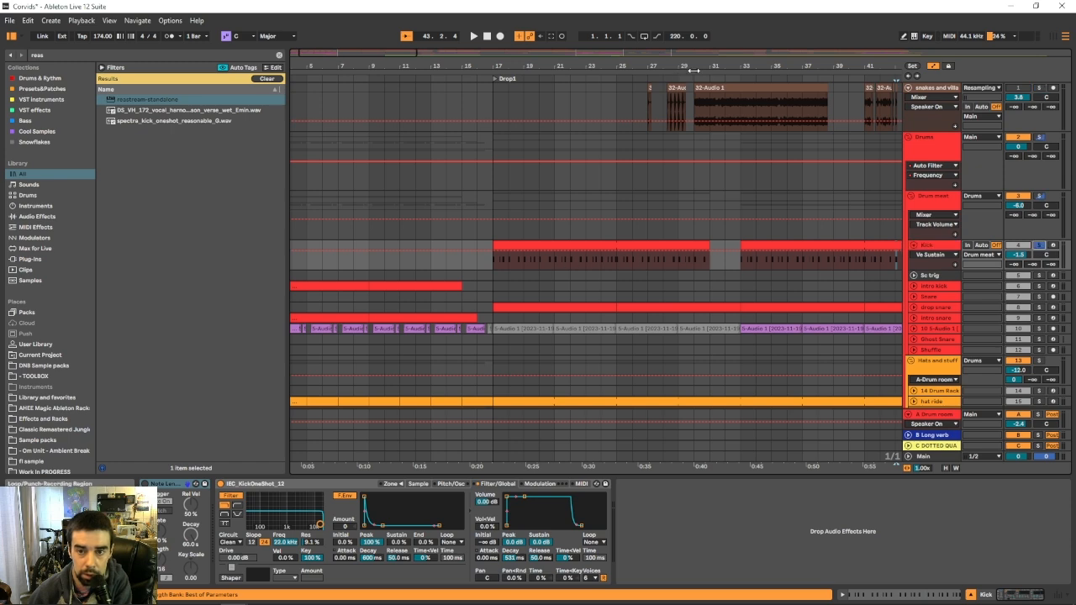
drag(693, 70, 568, 109)
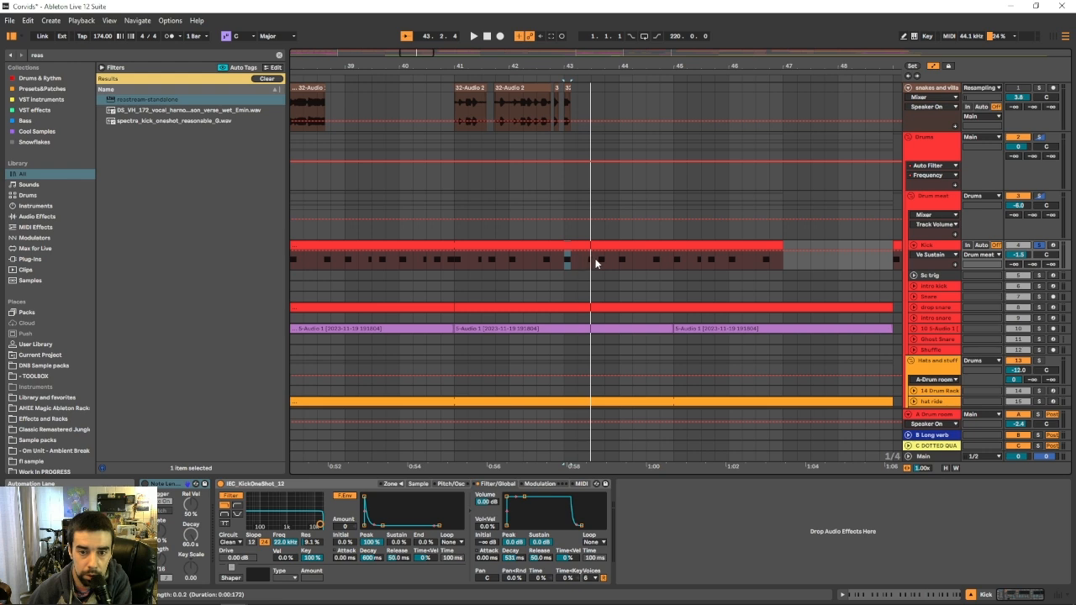
key(space)
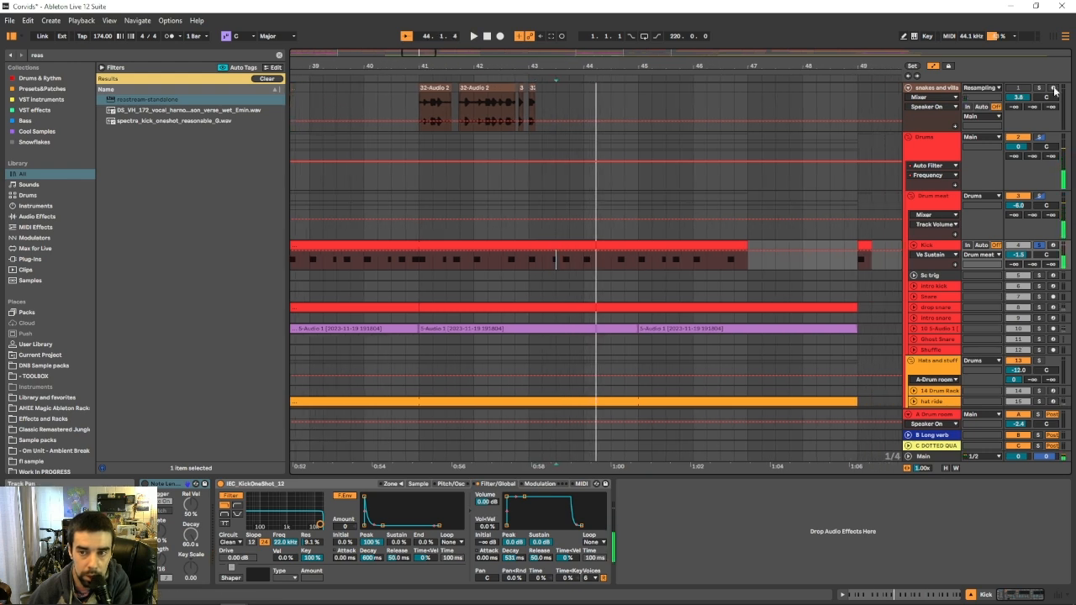
click(1039, 88)
drag(571, 63, 664, 41)
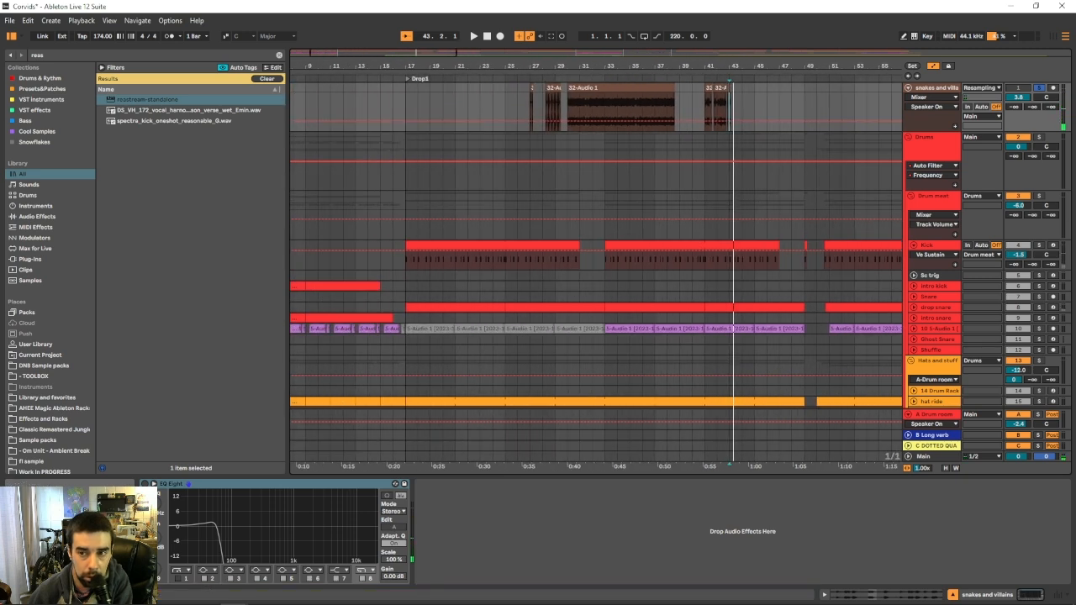
Unfold and solo the drop snare track, and inspect the notes of its clip starting at bar 17.
click(914, 308)
click(1039, 308)
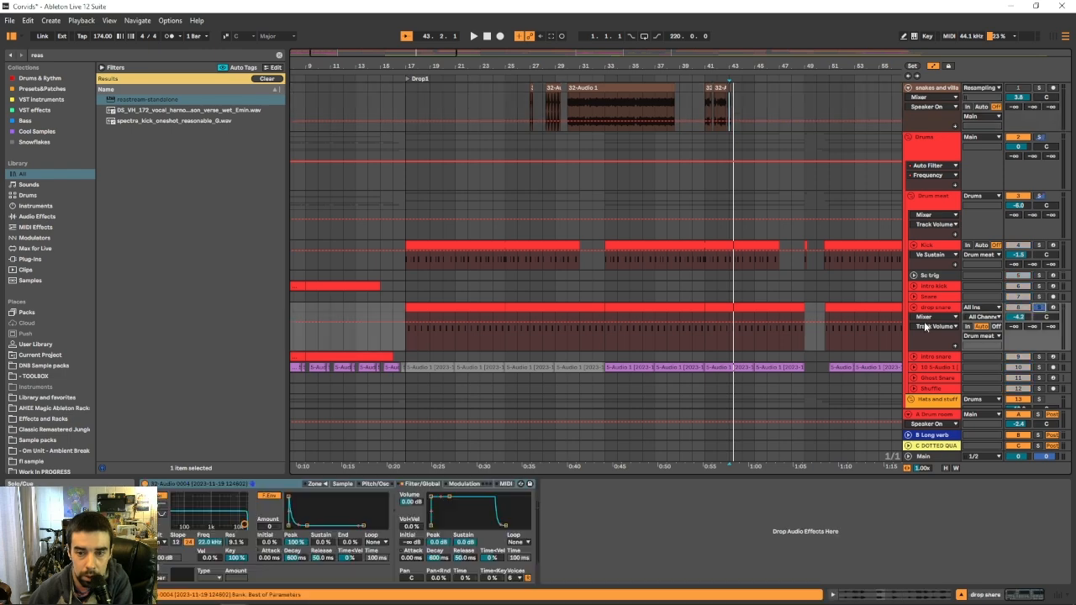
double_click(474, 307)
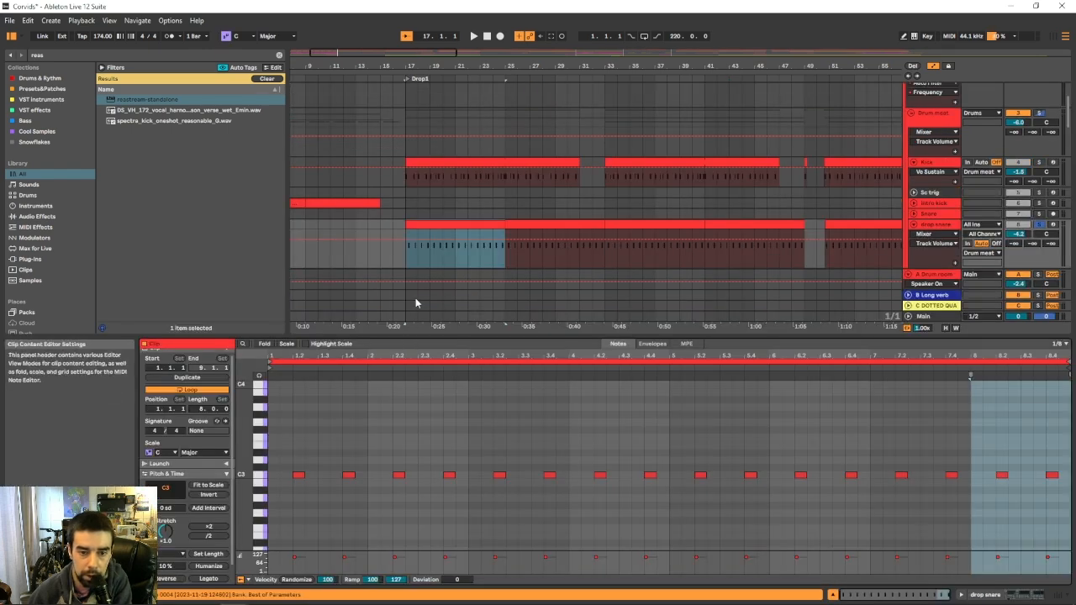
key(shift+Tab)
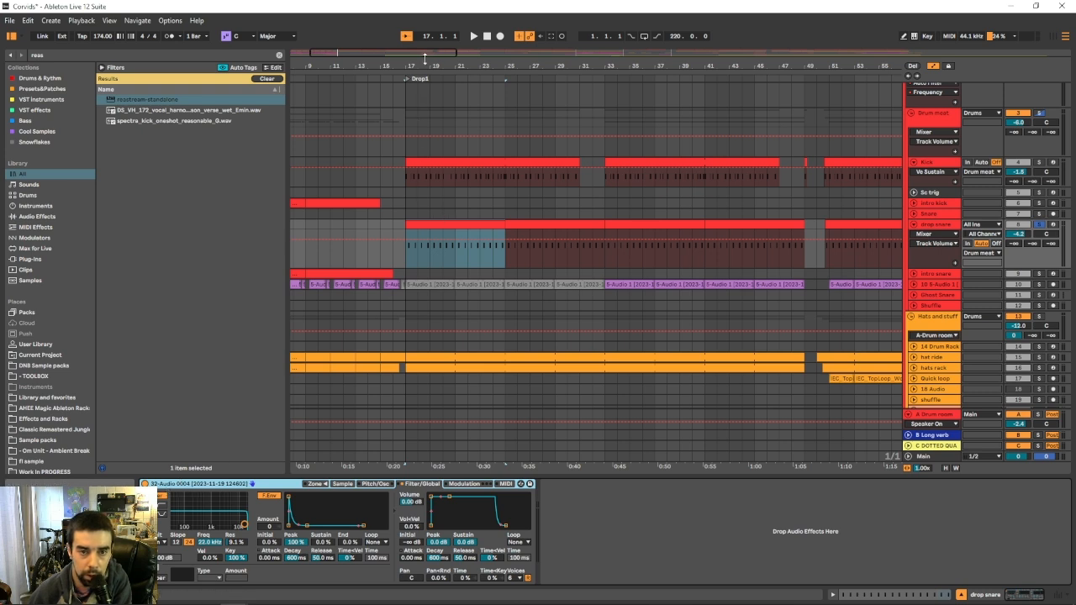
drag(424, 58, 418, 64)
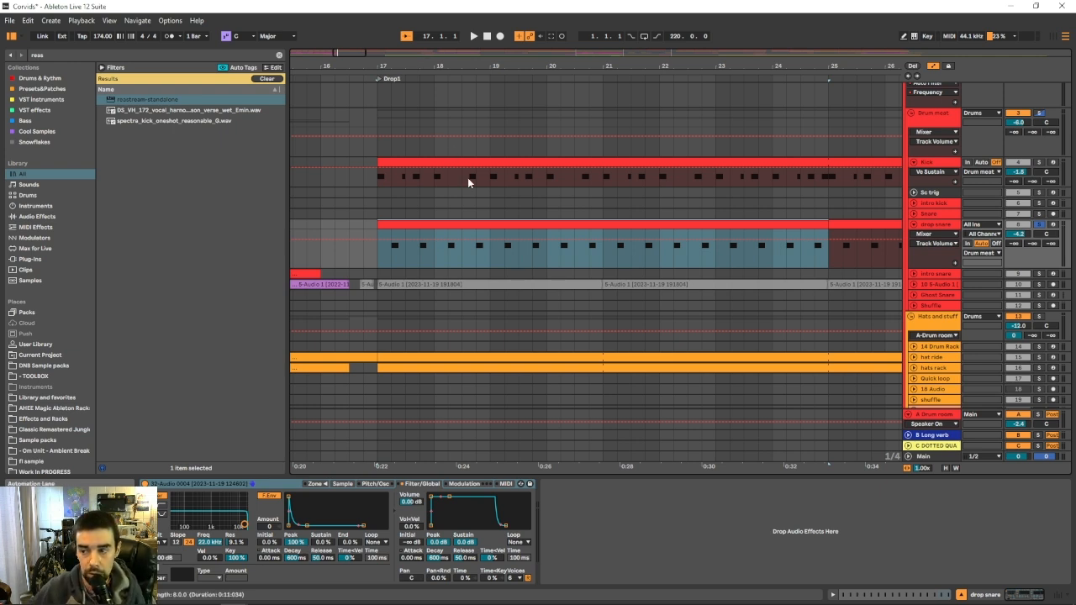
Clear the browser search and show the Drum One Shots folder of the London Liquid pack within DNB Sample packs.
click(279, 55)
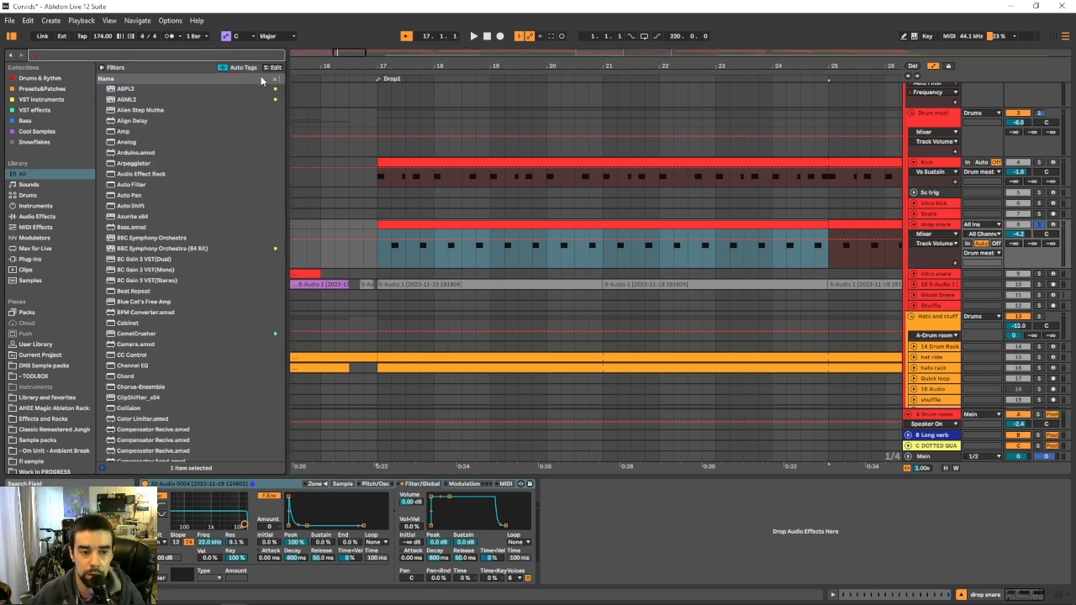
click(38, 366)
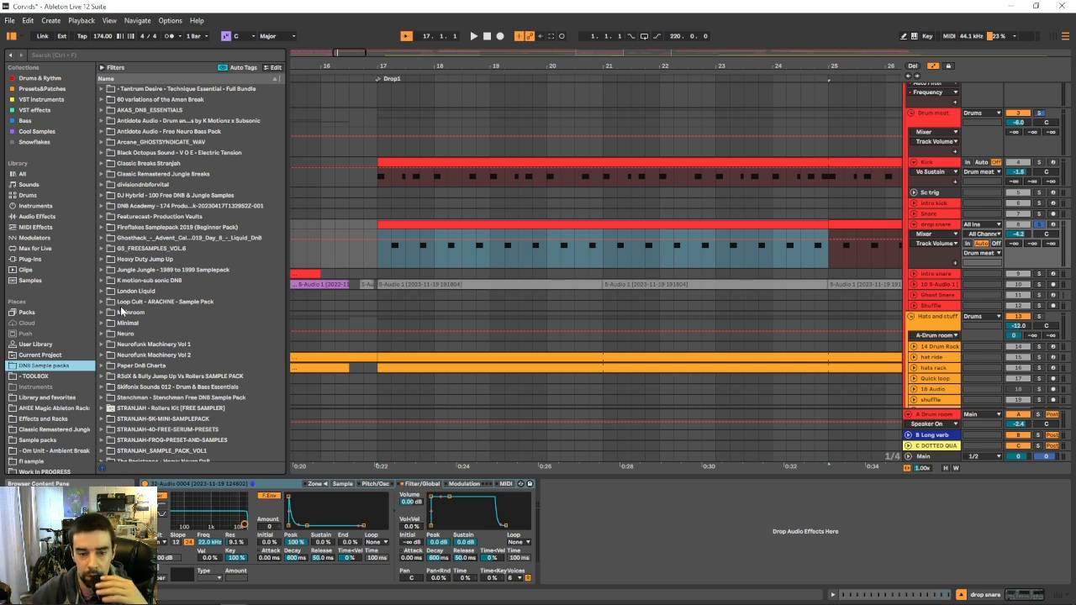
click(102, 292)
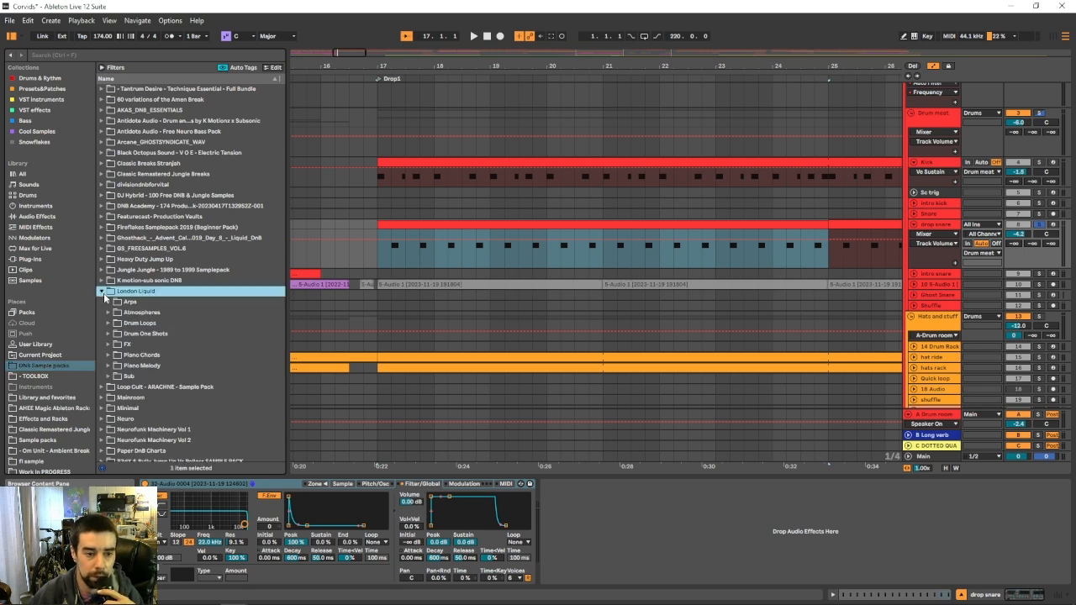
click(112, 335)
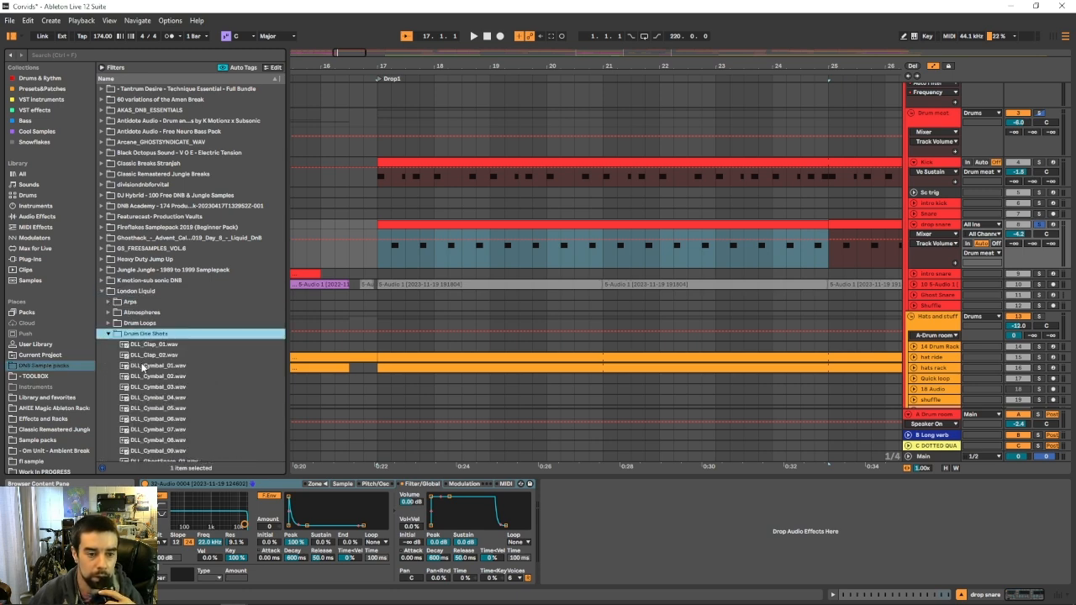
scroll(143, 367, down, 5)
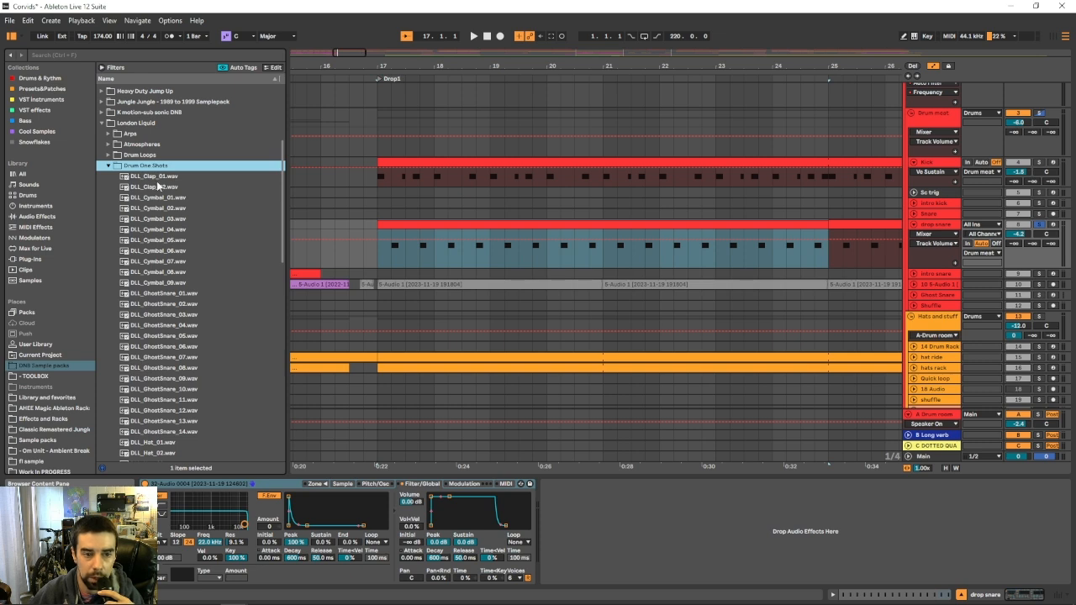
Preview the DLL_Clap_01 and DLL_Clap_02 samples a couple of times each.
click(158, 179)
click(163, 186)
click(166, 178)
click(166, 188)
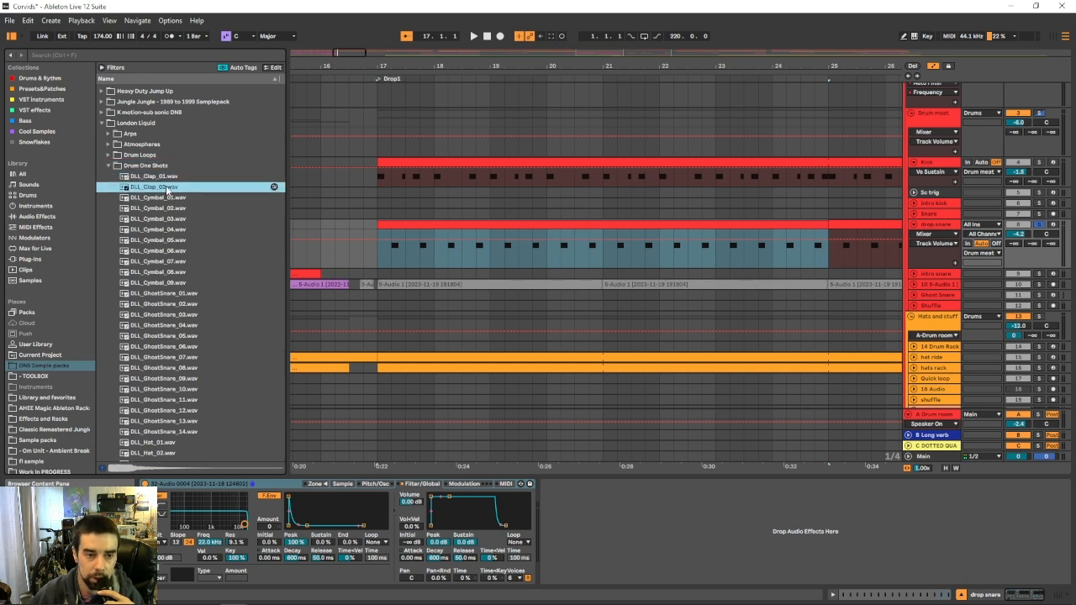
scroll(165, 186, down, 11)
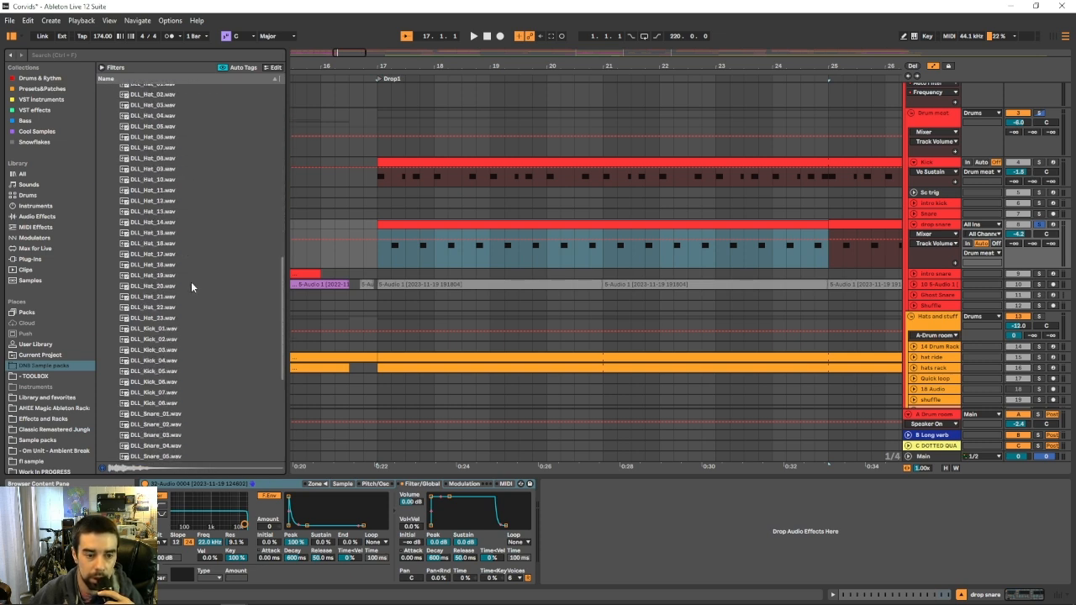
Preview the DLL_Snare samples 06, 07, 01, 02 and 03 in the Drum One Shots folder.
scroll(191, 286, down, 2)
click(172, 400)
key(Down)
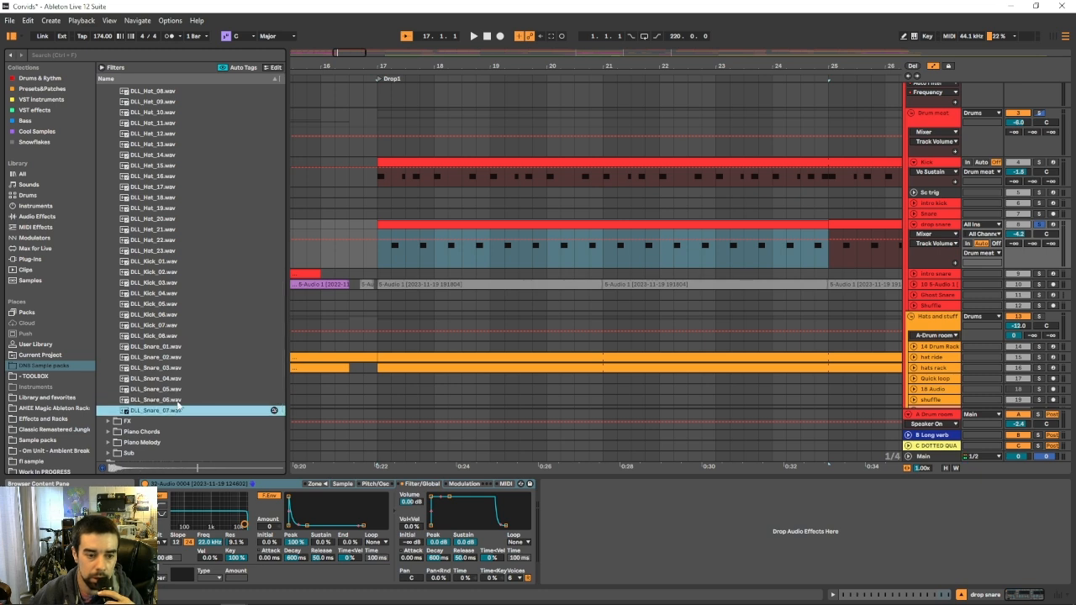
click(179, 400)
click(184, 346)
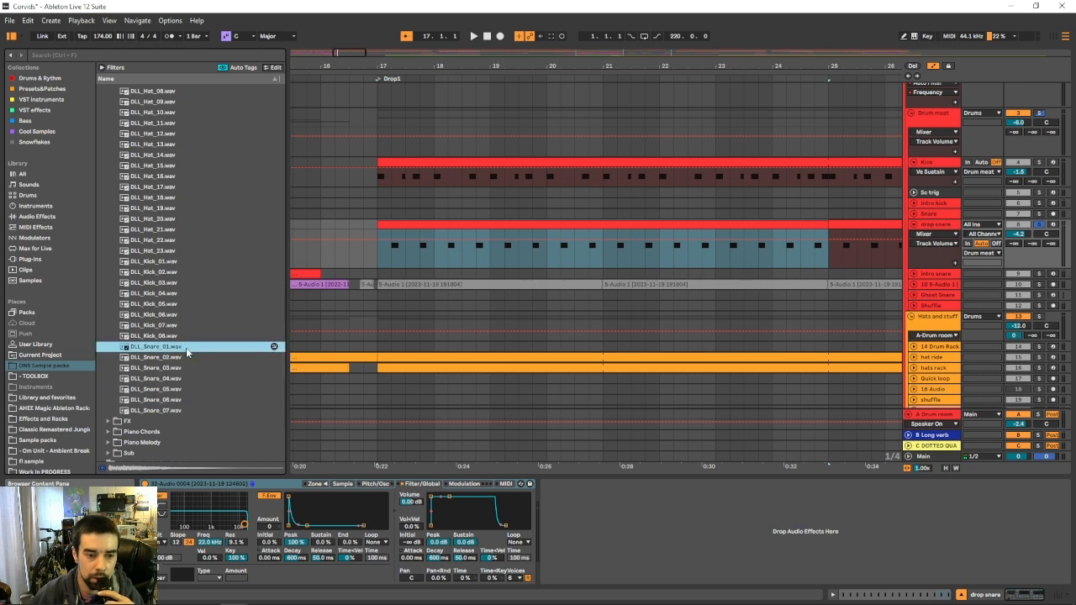
click(187, 358)
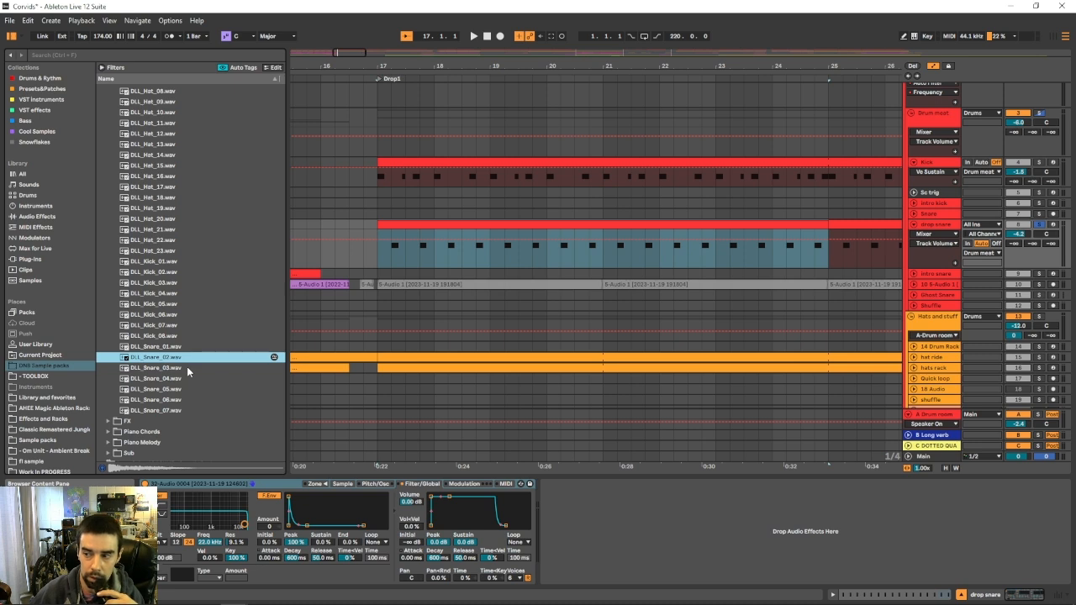
click(186, 368)
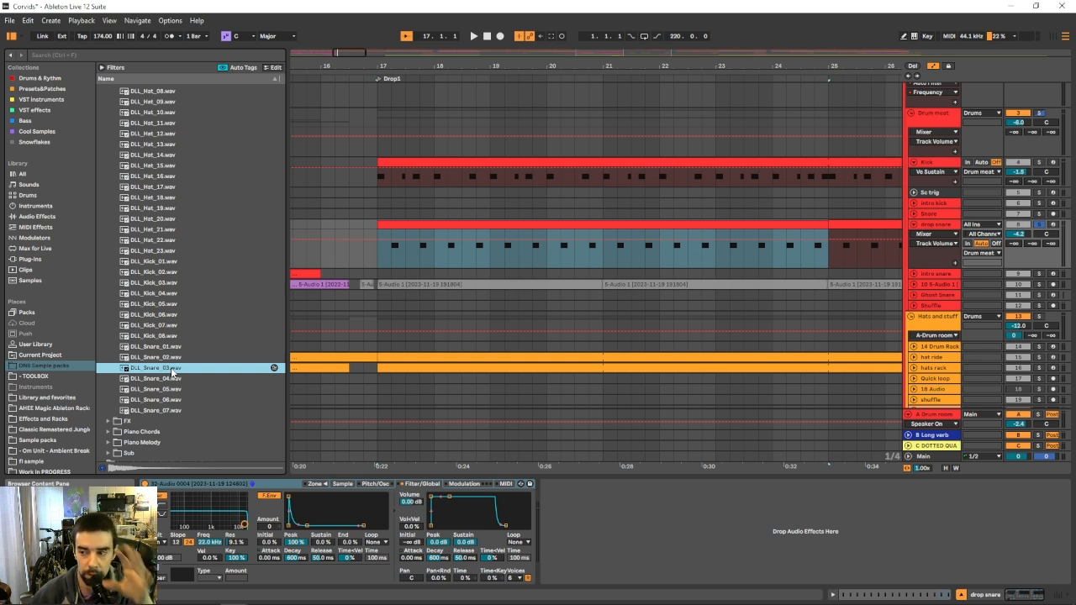
scroll(245, 254, up, 5)
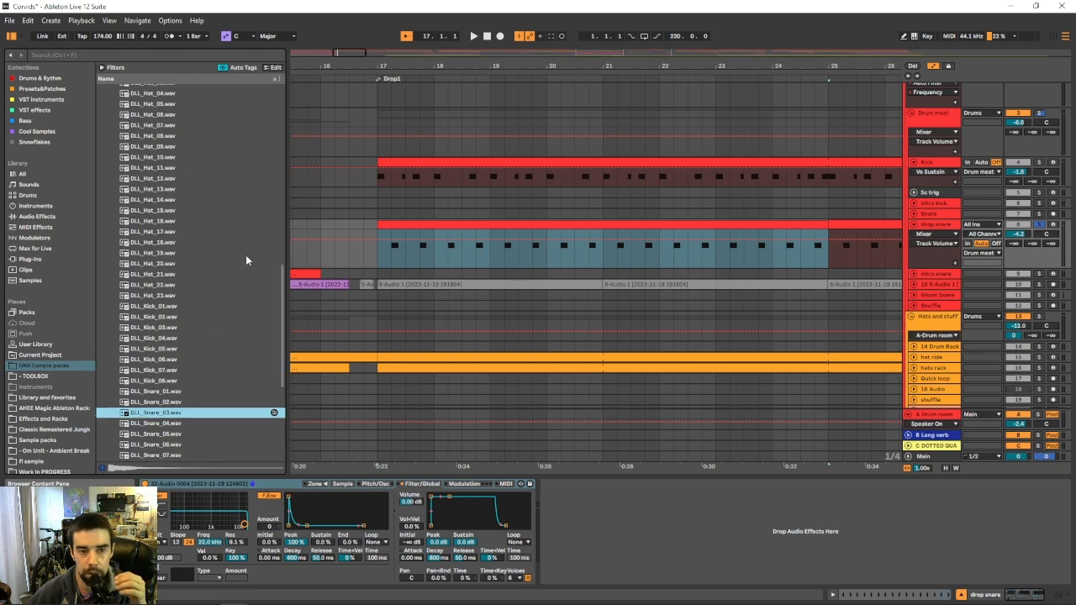
Unfold the hats rack and hat ride tracks in the Hats and stuff group to show their patterns.
click(380, 257)
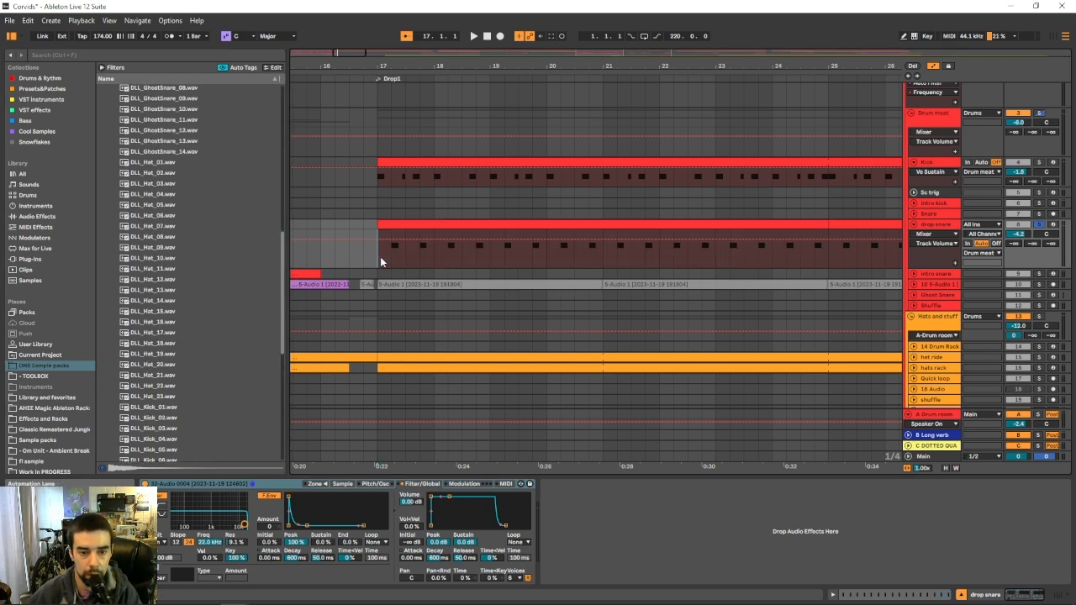
scroll(380, 257, down, 3)
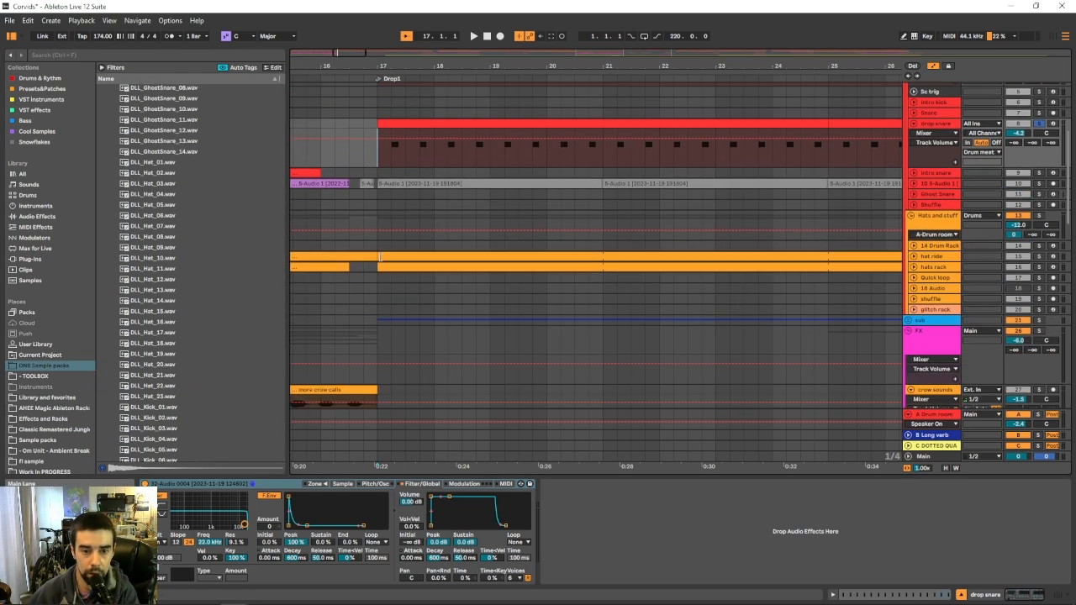
click(1037, 123)
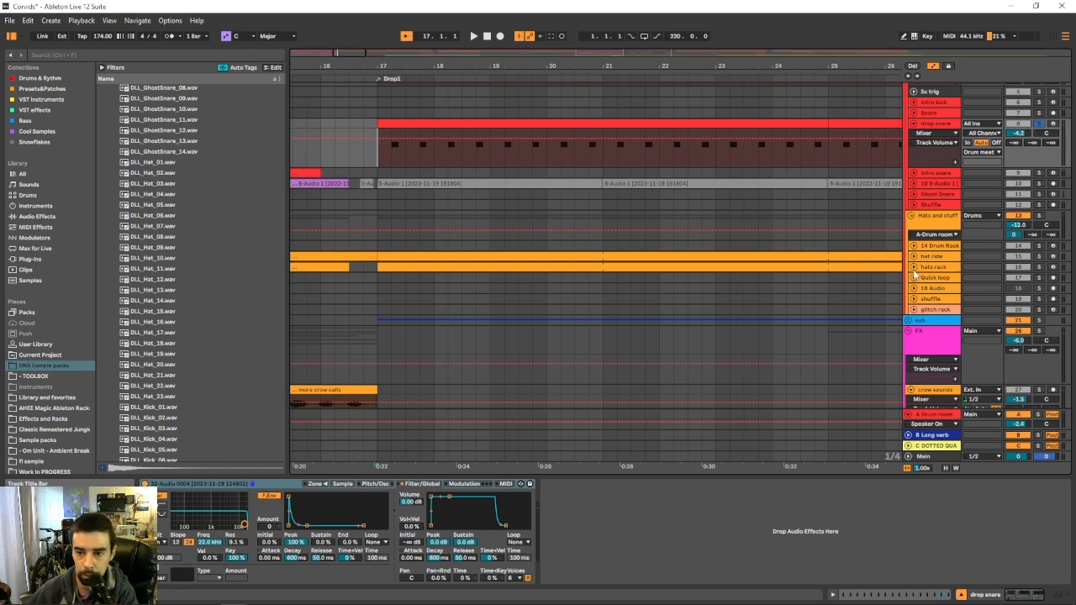
click(913, 268)
click(912, 256)
scroll(567, 217, down, 1)
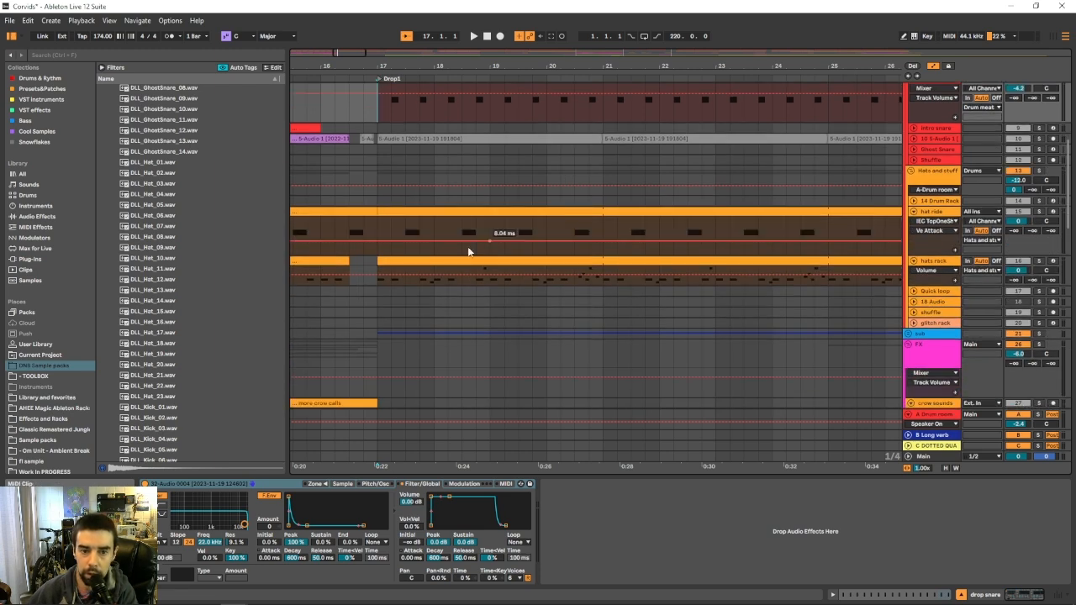
Show the notes of the hats rack and hat ride clips, auditioning the Hats and stuff group and the hat ride track soloed.
click(428, 264)
double_click(429, 264)
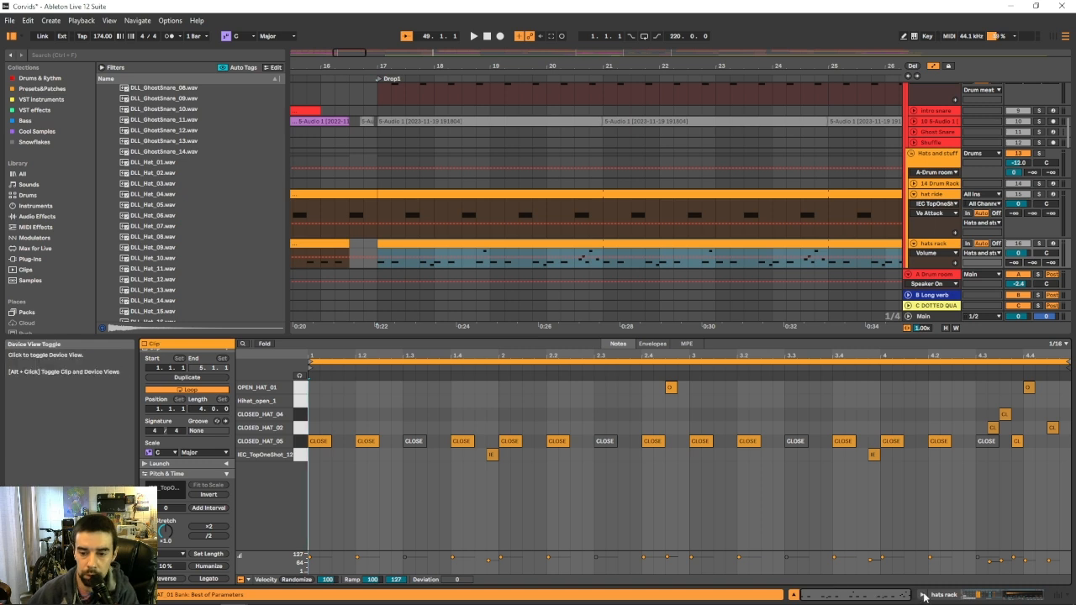
drag(855, 333, 856, 329)
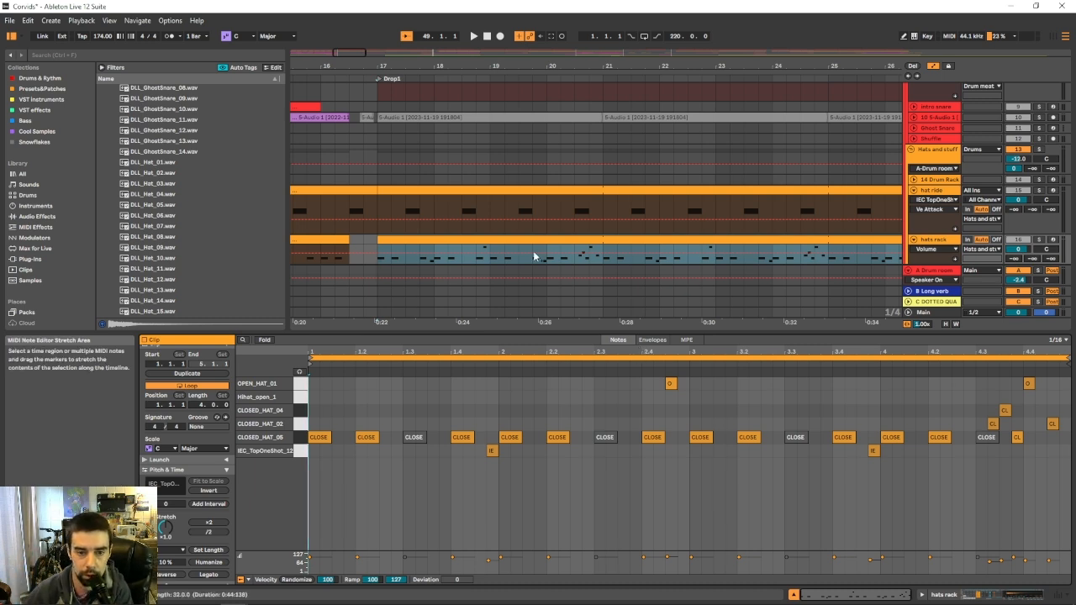
key(space)
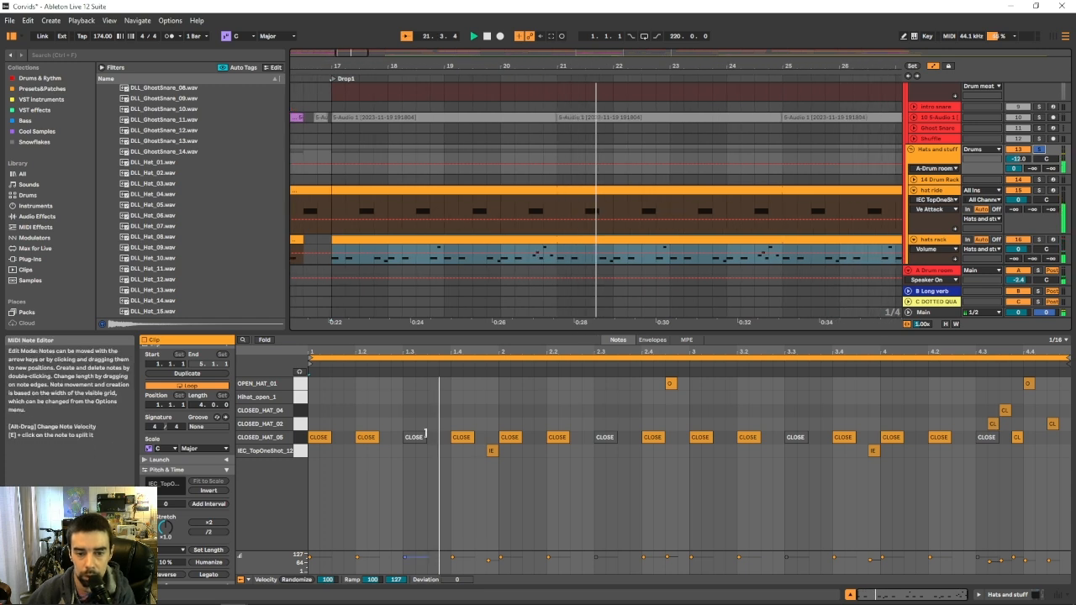
click(715, 186)
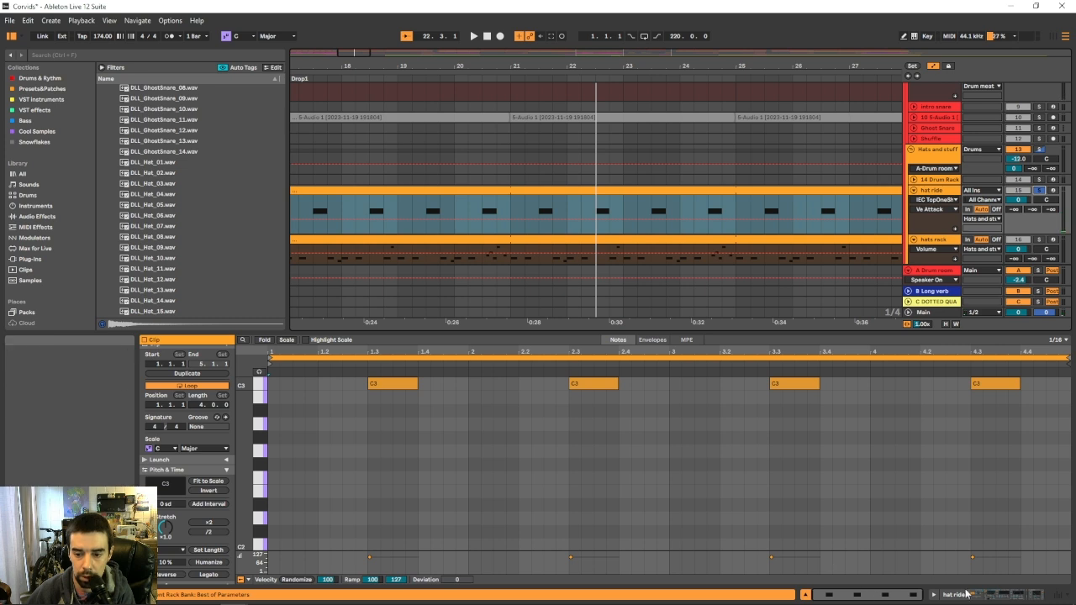
scroll(794, 208, up, 3)
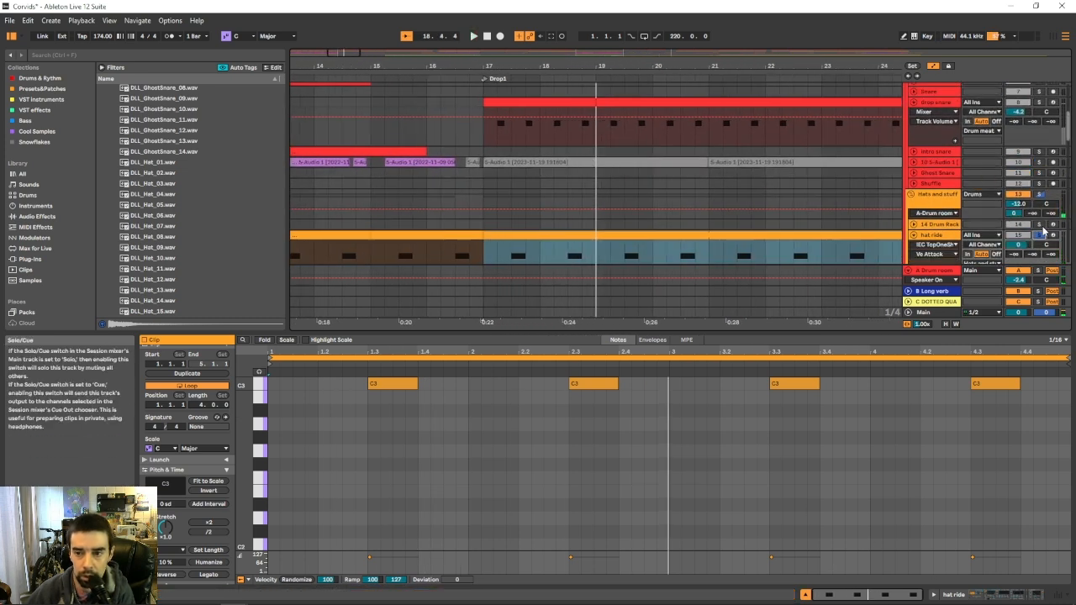
Solo the whole Drums group and play the start of Drop1.
scroll(1042, 126, up, 5)
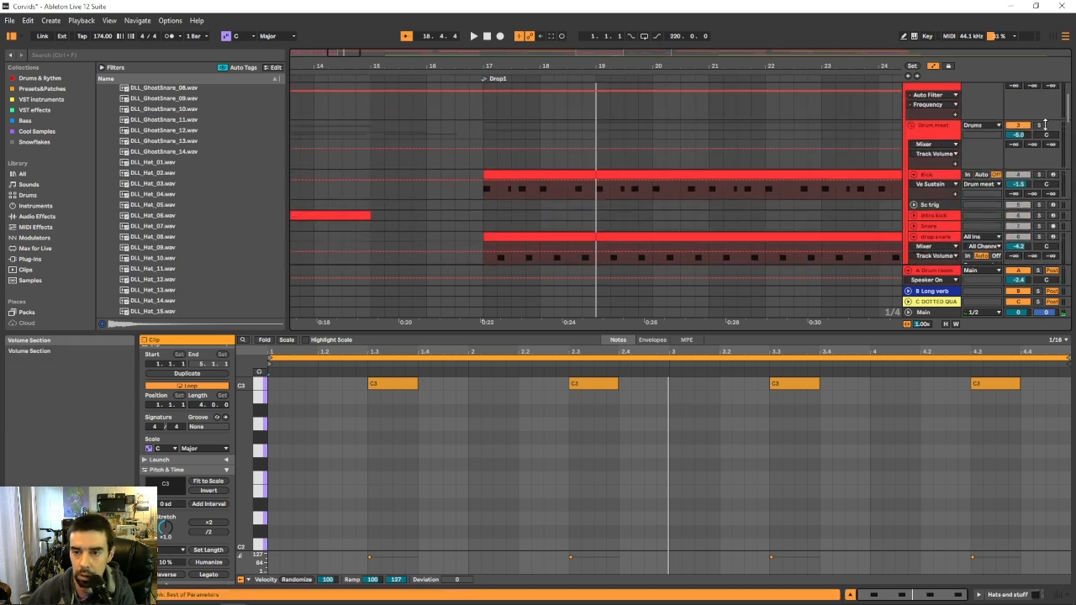
click(1040, 89)
key(space)
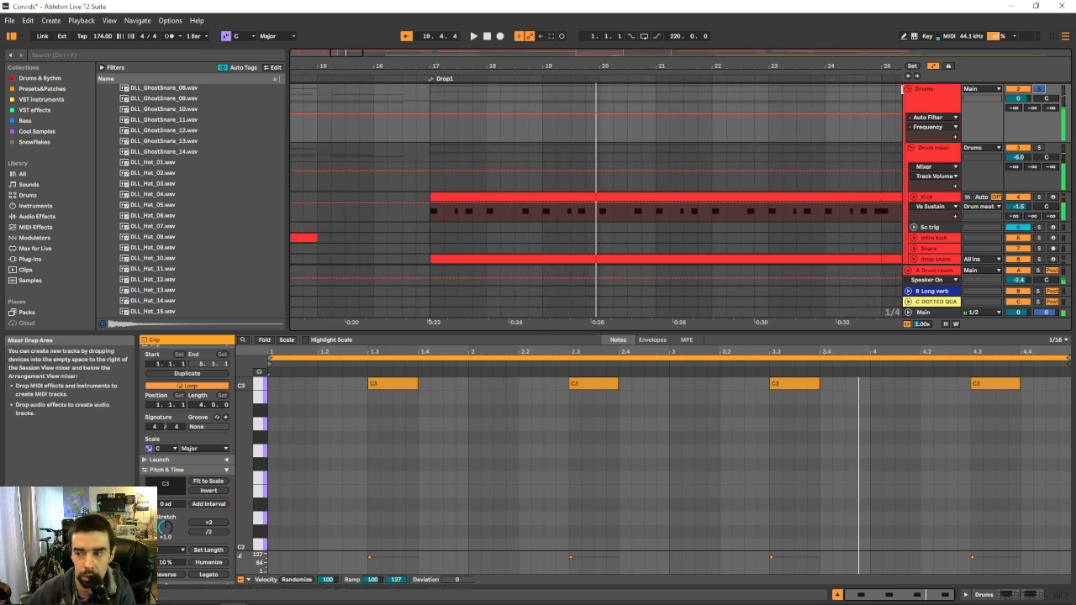
Solo the snakes and villains track and play the 32-Audio 1 clip from bar 30.
scroll(891, 110, up, 3)
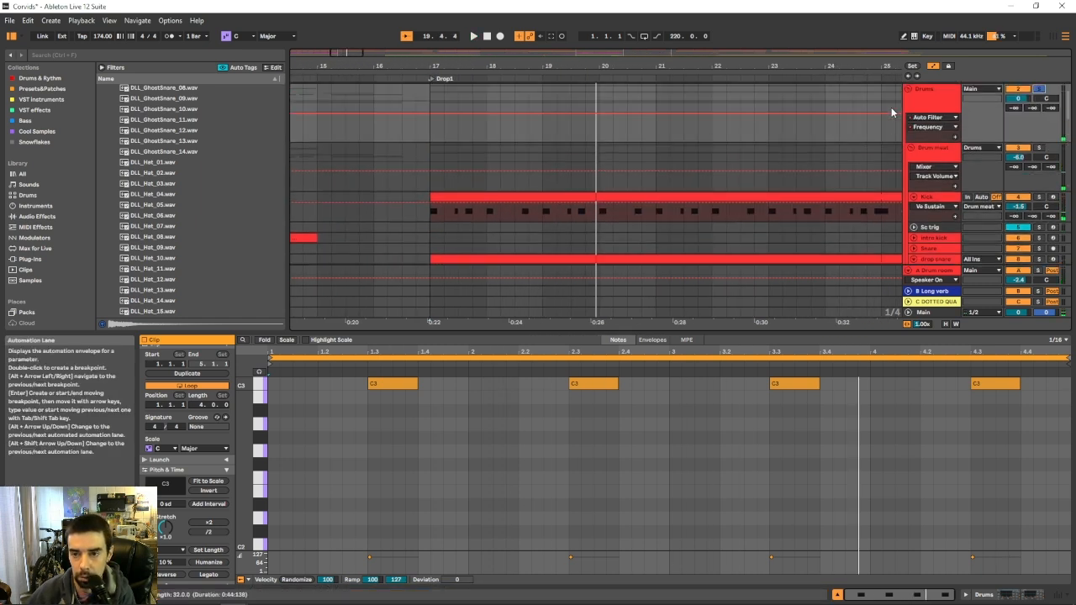
drag(891, 67, 491, 59)
click(710, 102)
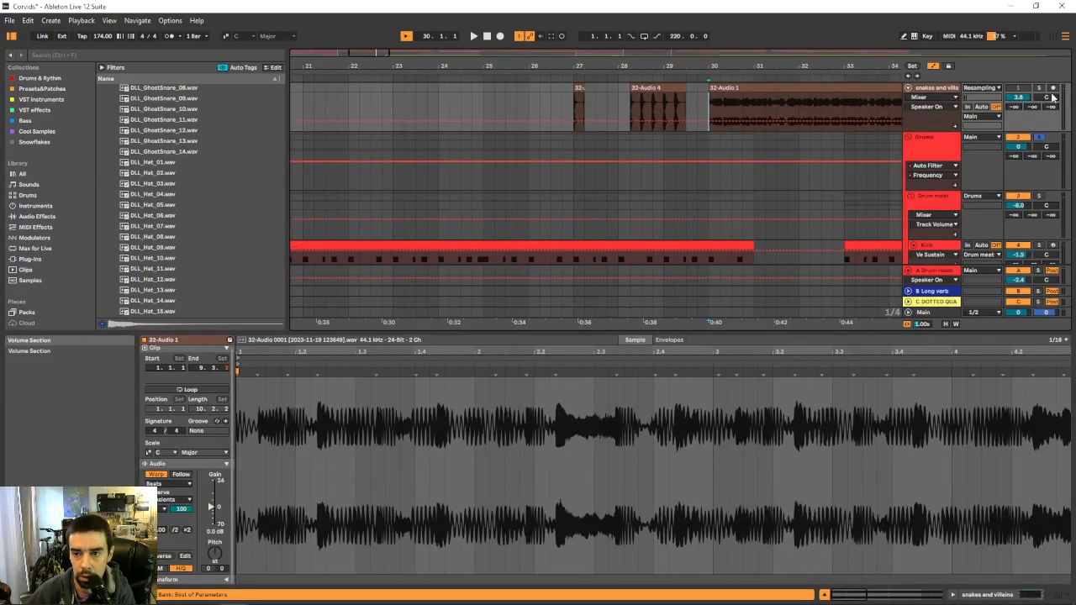
click(1039, 89)
key(space)
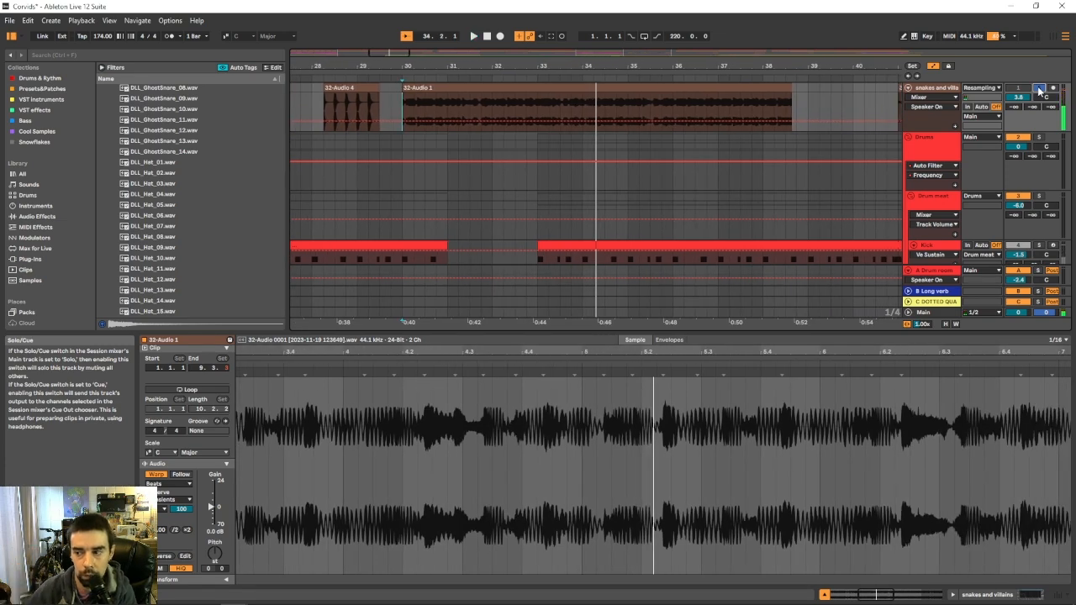
Show the notes of the hats rack clip in the Hats and stuff group.
scroll(1039, 89, down, 2)
scroll(1040, 89, down, 6)
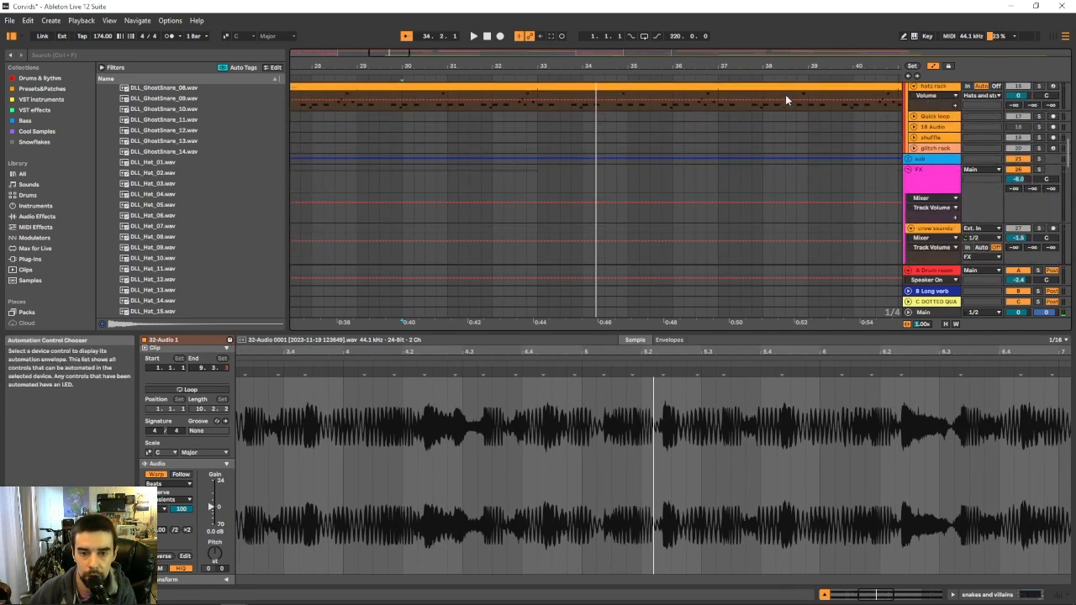
scroll(597, 168, up, 1)
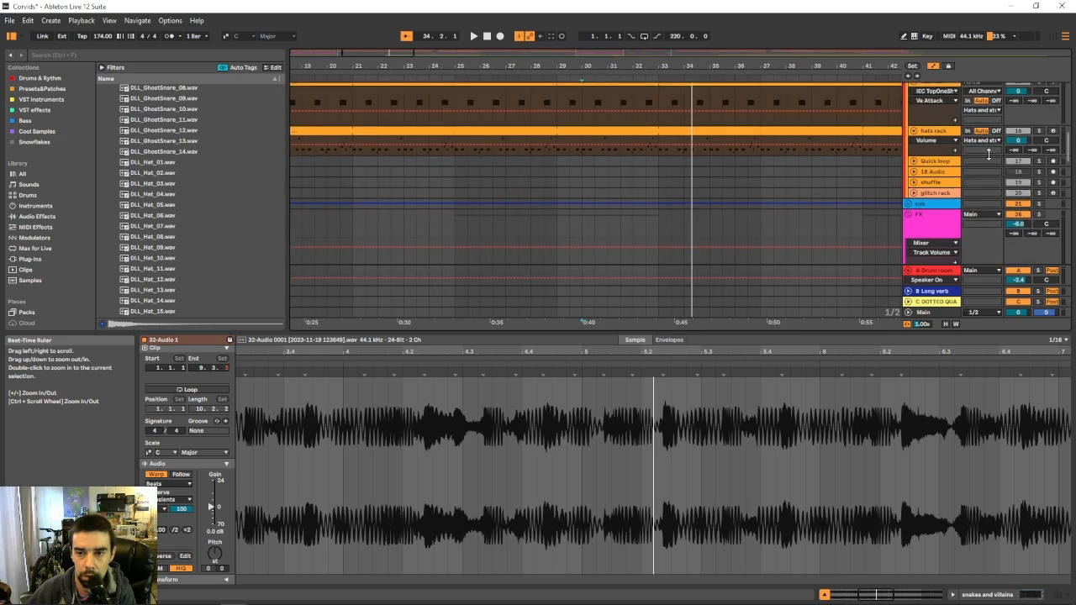
click(723, 130)
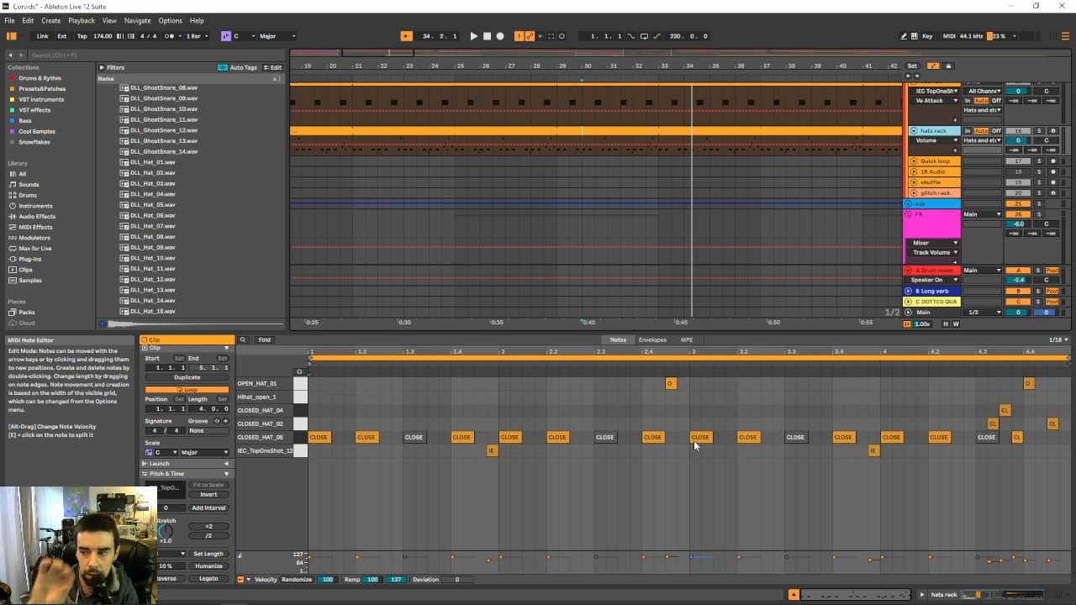
scroll(395, 225, up, 1)
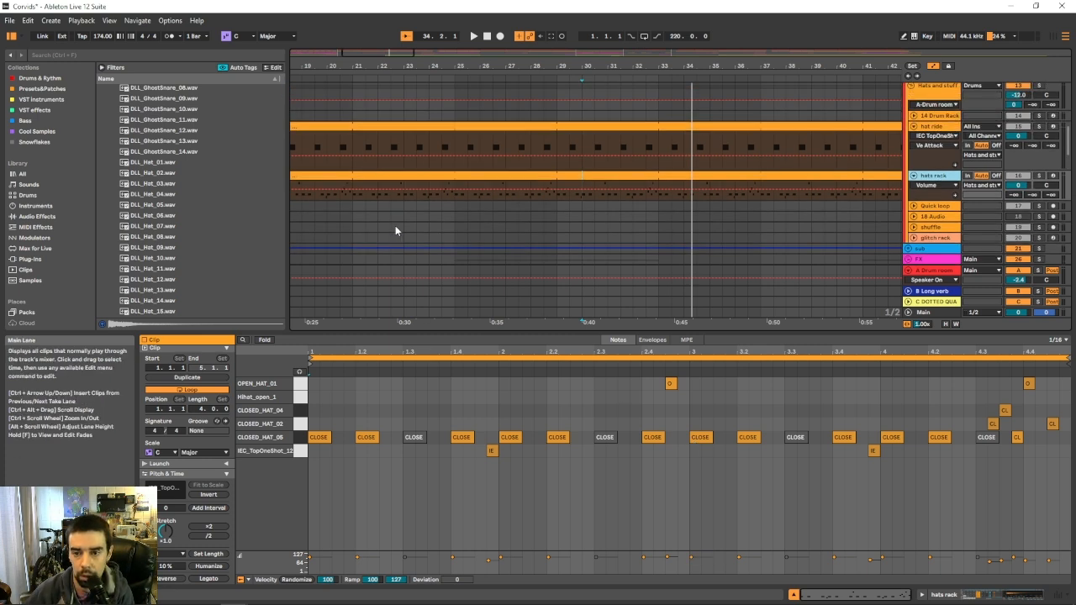
Unfold the sub group and examine the automation lanes of its main and intro stab tracks around Drop1.
drag(475, 67, 527, 153)
scroll(527, 153, down, 1)
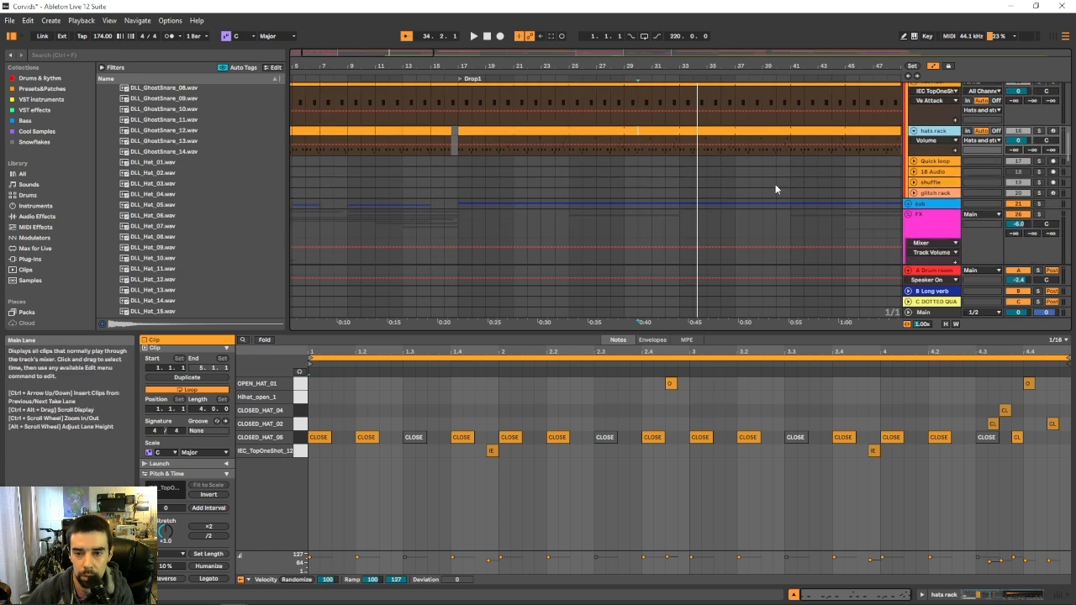
click(908, 204)
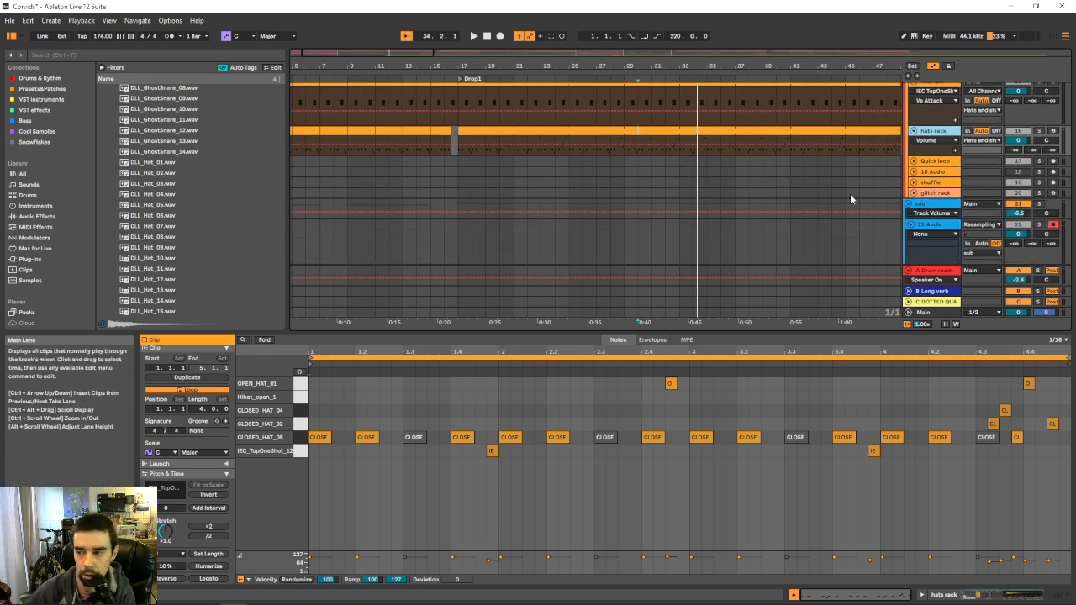
scroll(850, 196, down, 1)
scroll(849, 194, down, 1)
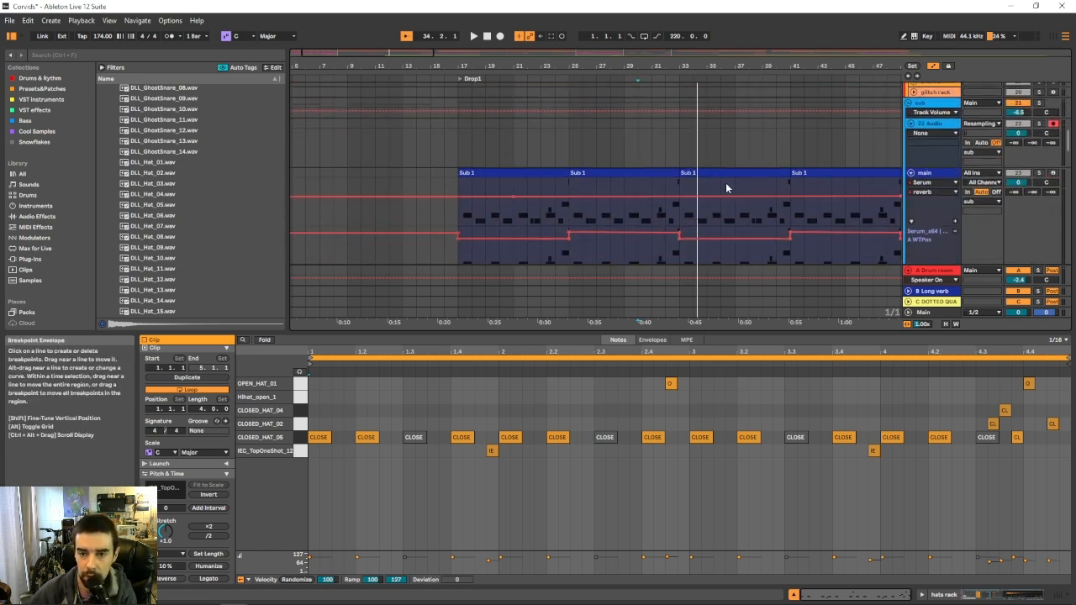
scroll(725, 182, down, 1)
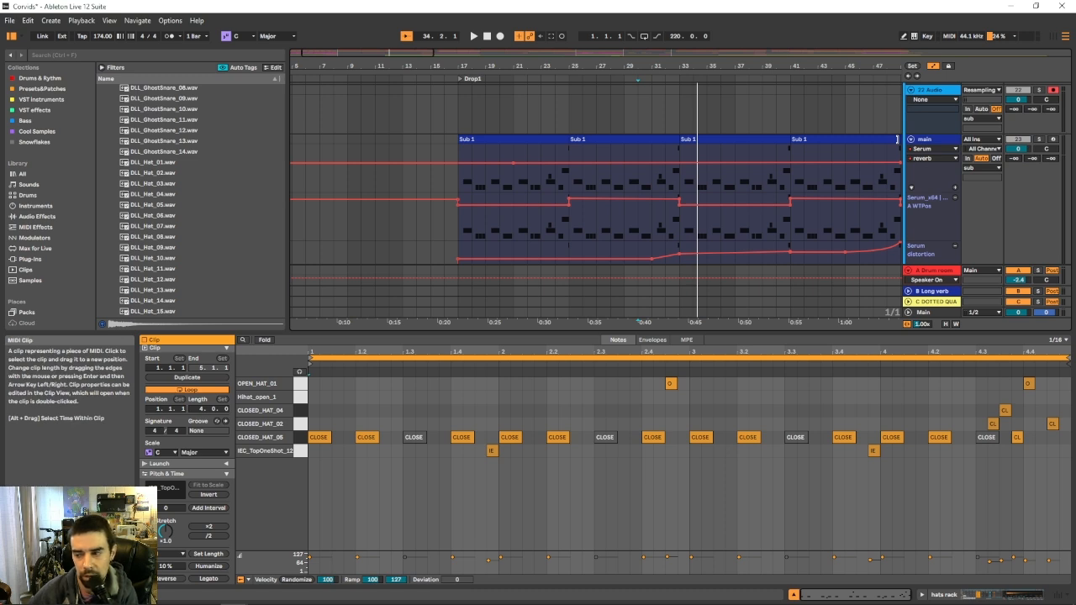
scroll(840, 138, down, 3)
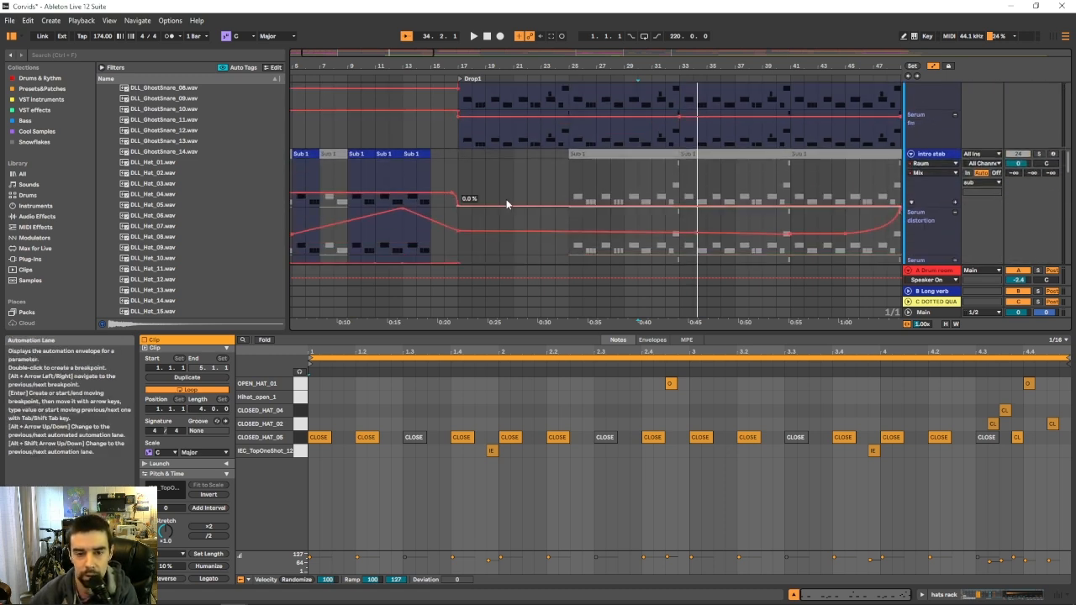
Set the play position to bar 17 at Drop1 and show the first Sub 1 clip on the main track.
click(458, 166)
scroll(458, 164, down, 4)
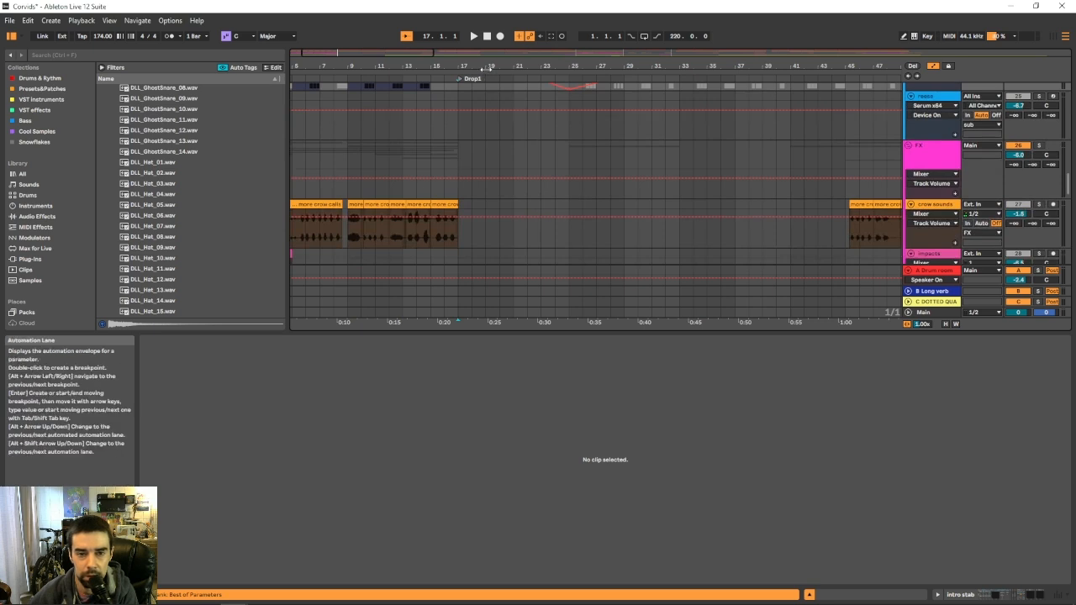
drag(481, 61, 490, 175)
scroll(490, 175, up, 4)
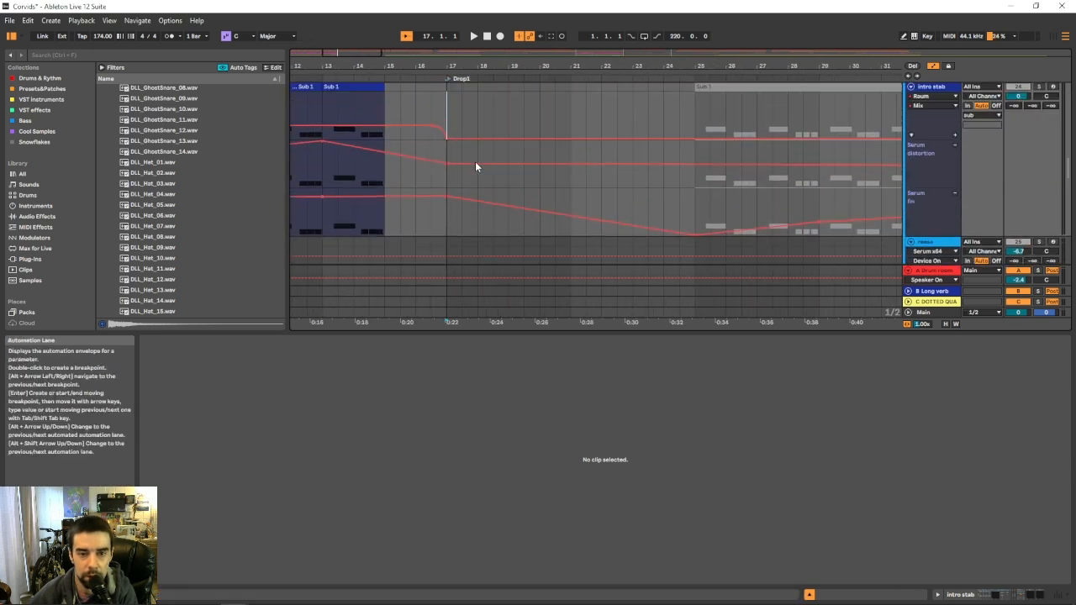
scroll(473, 166, up, 1)
click(448, 138)
scroll(448, 138, up, 2)
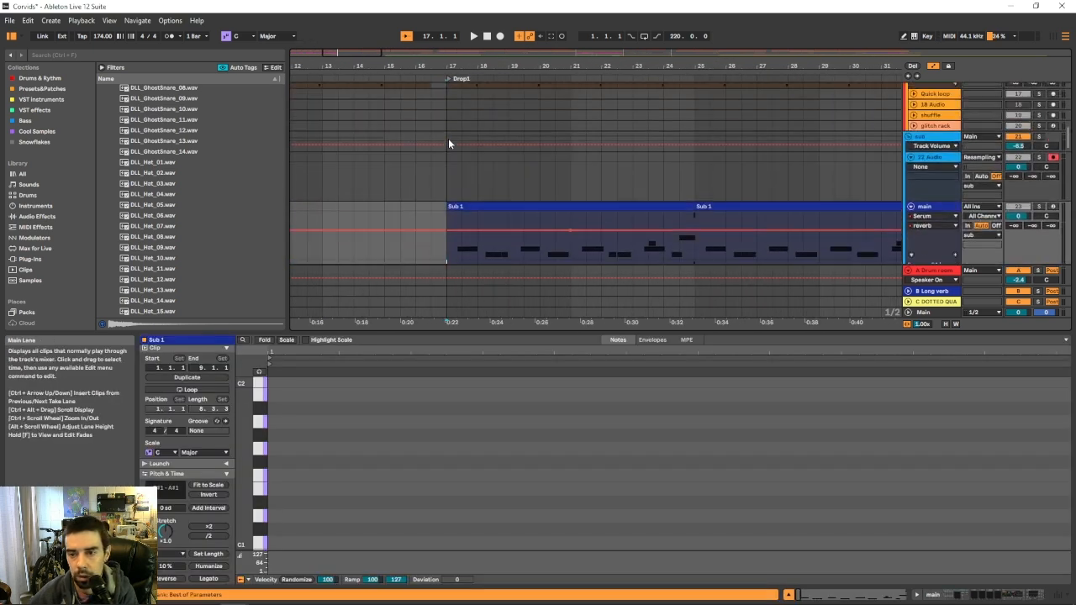
scroll(1013, 220, down, 1)
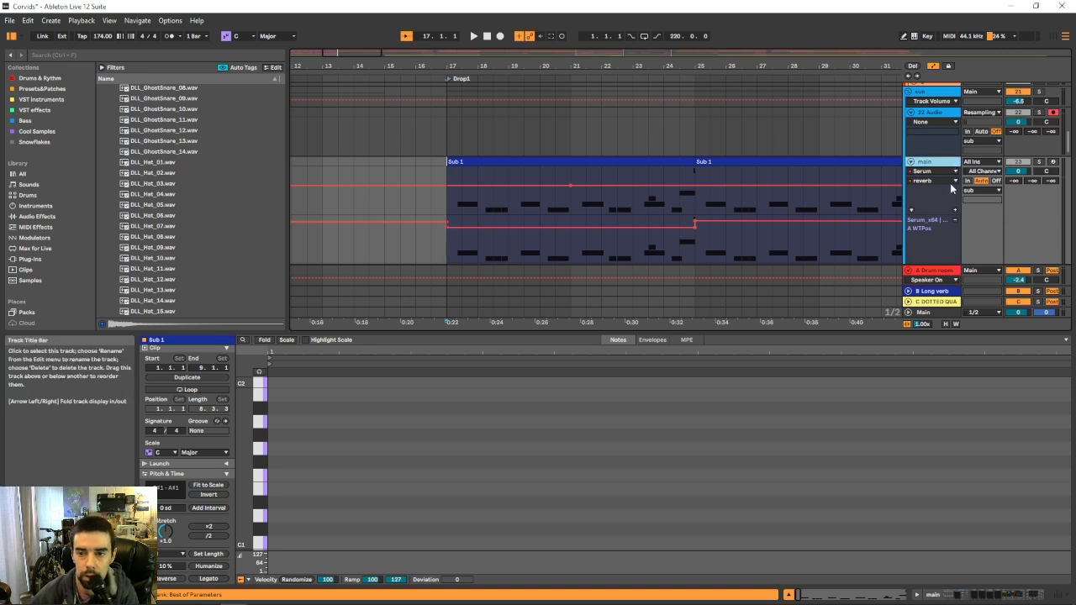
Show the main track's device chain and view Serum's preset list, closing the plug-in window when done.
click(1006, 599)
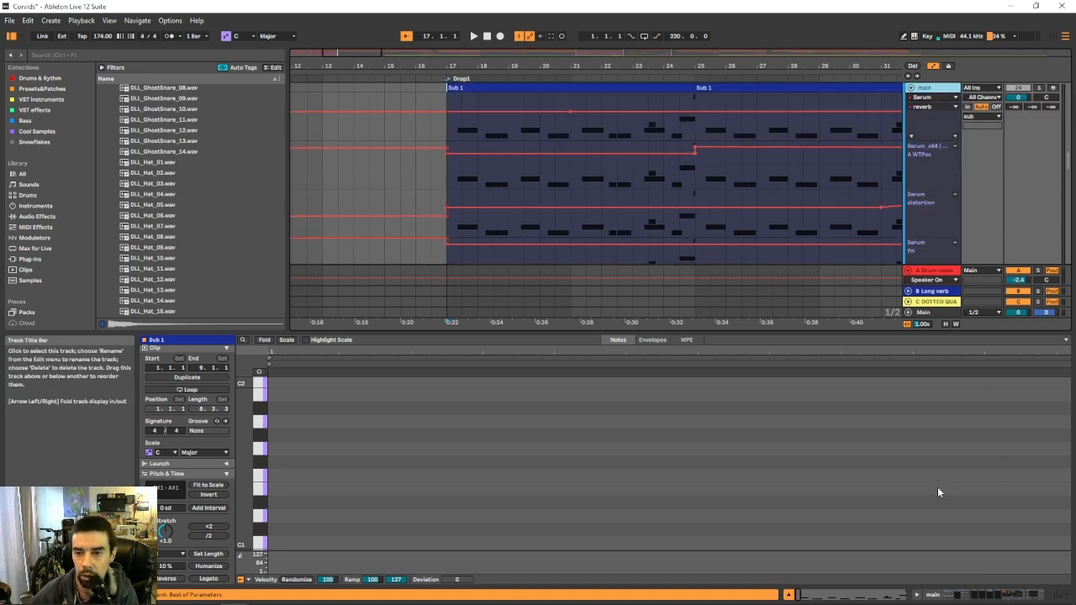
scroll(935, 272, up, 2)
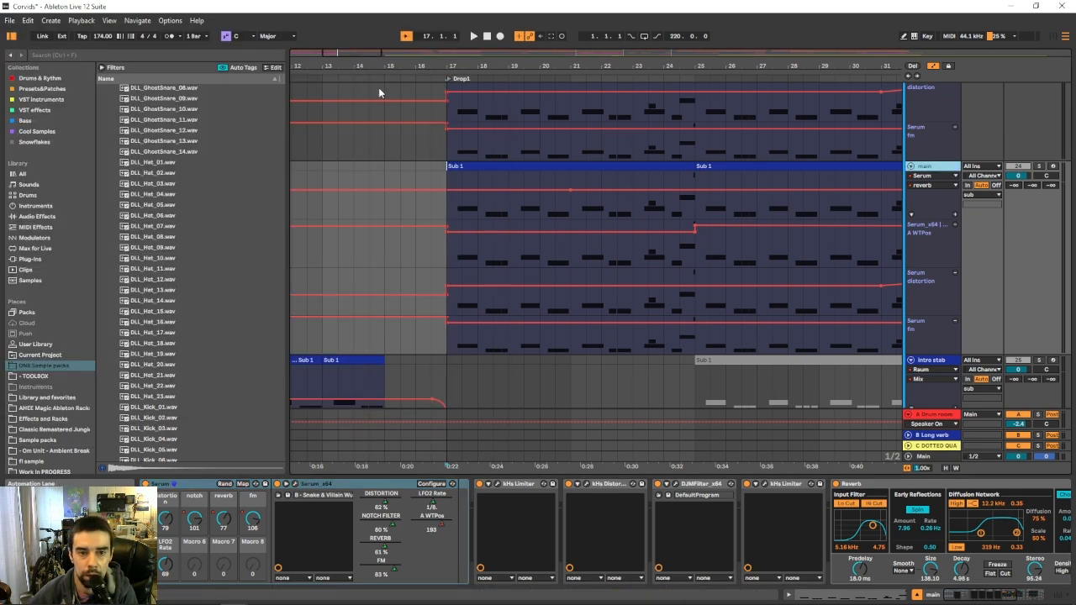
click(289, 495)
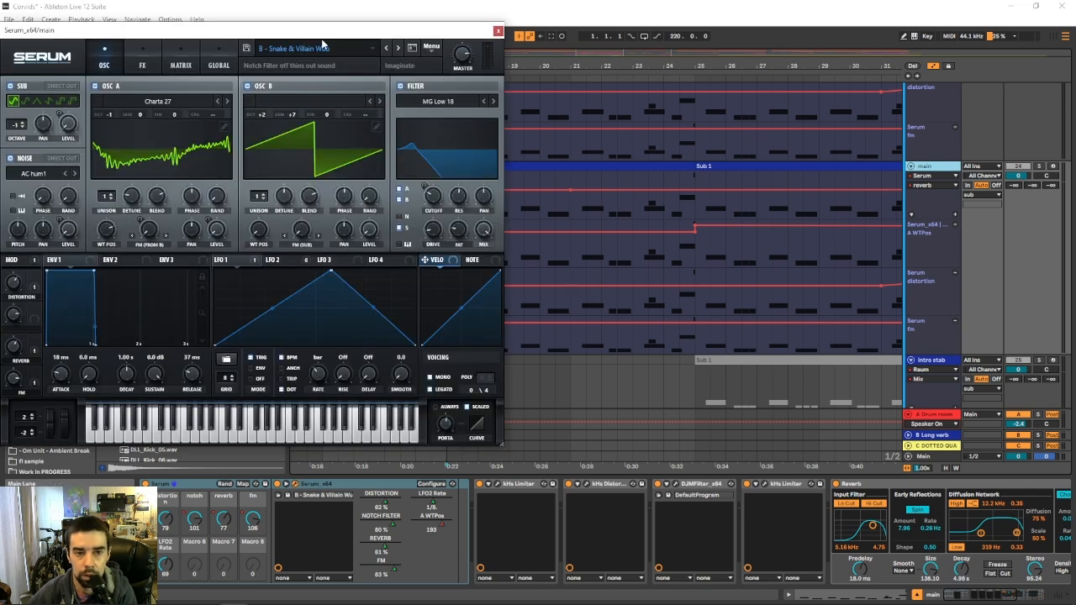
click(322, 47)
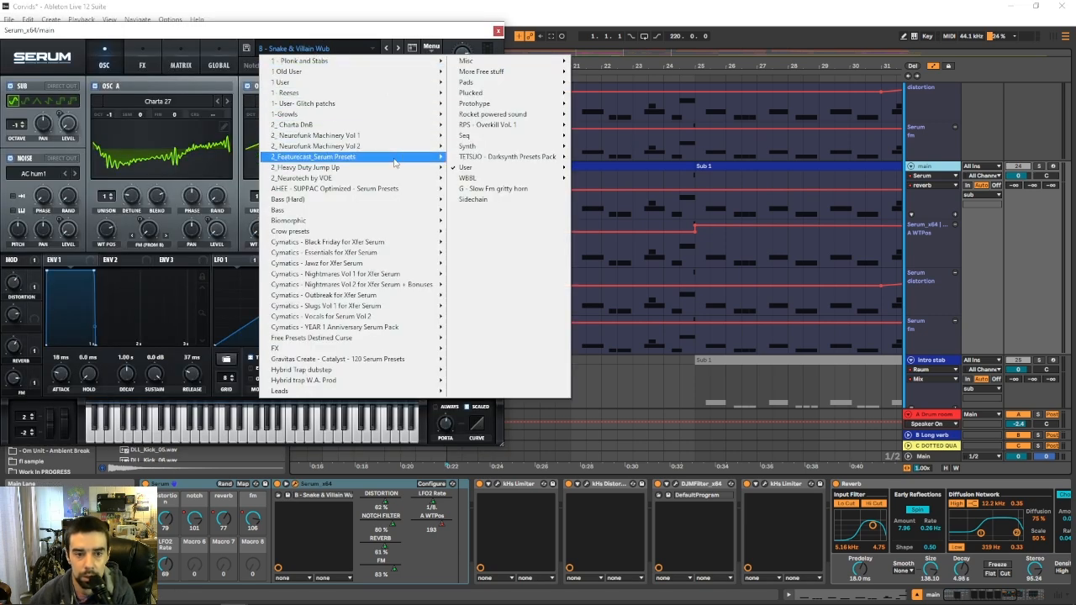
click(498, 32)
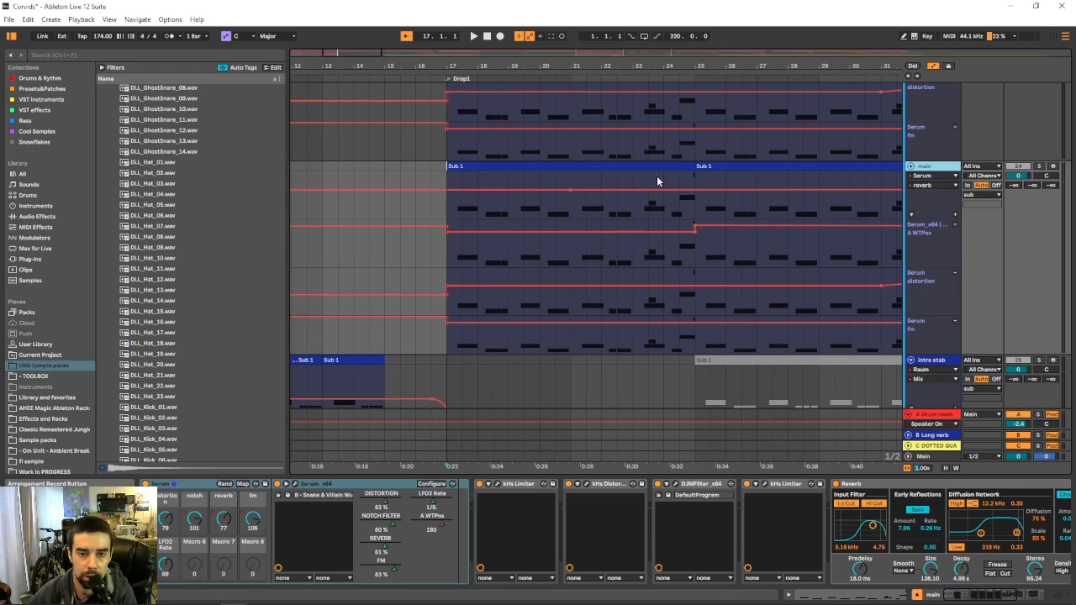
Select the intro stab track and open its Serum instrument to show the LFO 2 shape.
scroll(657, 175, up, 3)
right_click(924, 255)
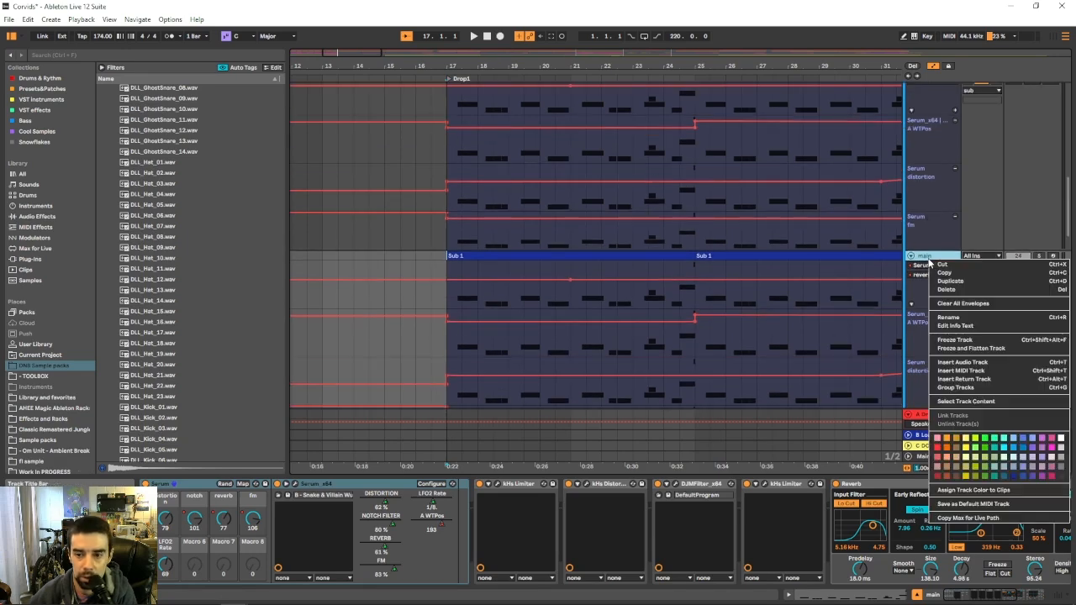
click(921, 290)
key(Down)
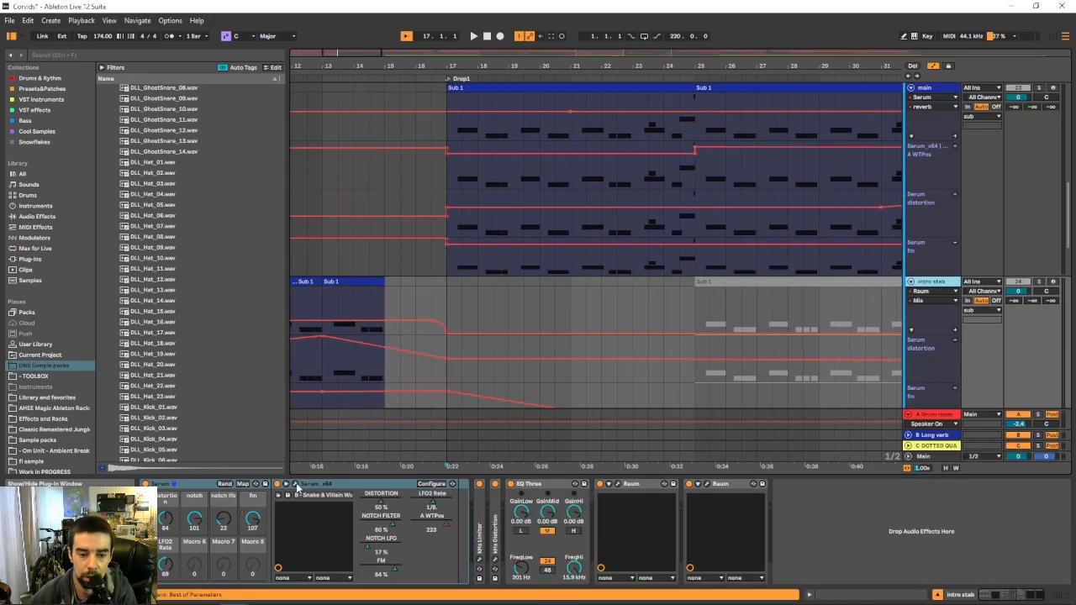
click(295, 484)
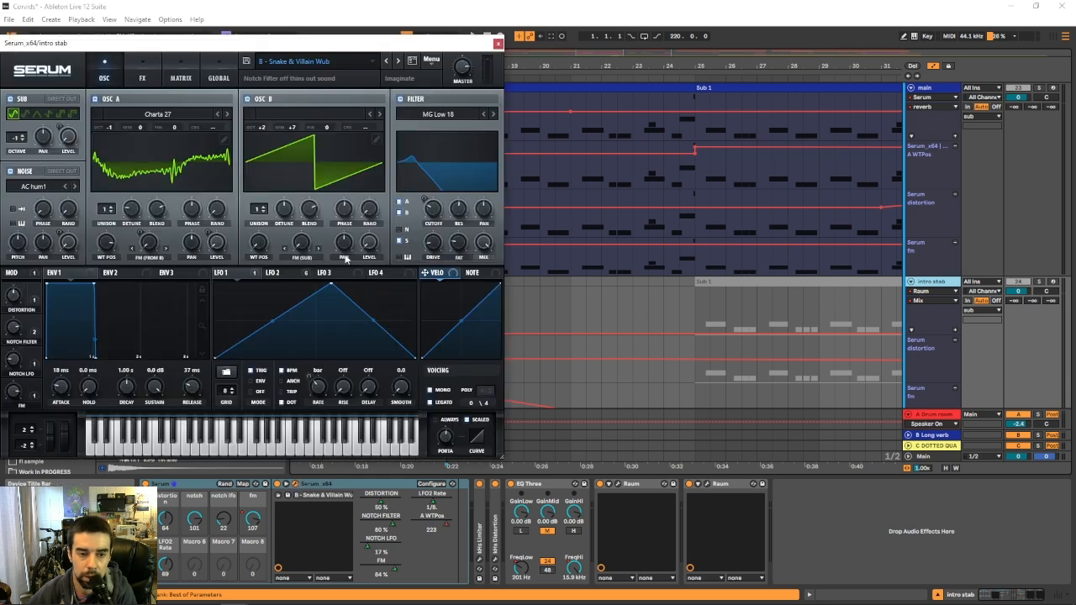
click(279, 272)
drag(259, 288, 346, 362)
Solo the main track in the sub group and play its bassline from the start of Drop1.
scroll(697, 252, left, 4)
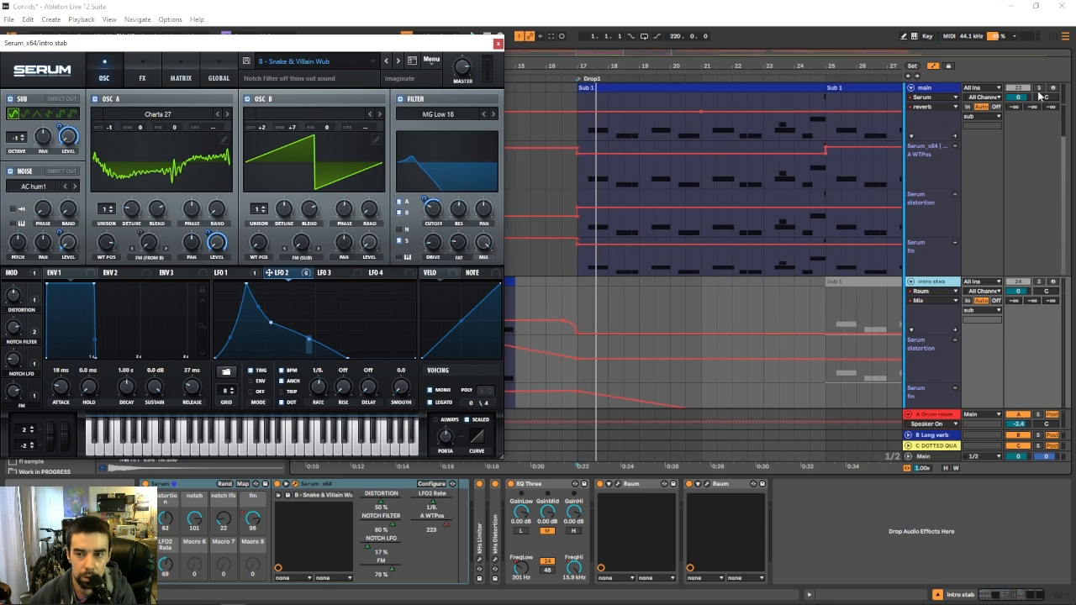
click(1040, 95)
click(13, 390)
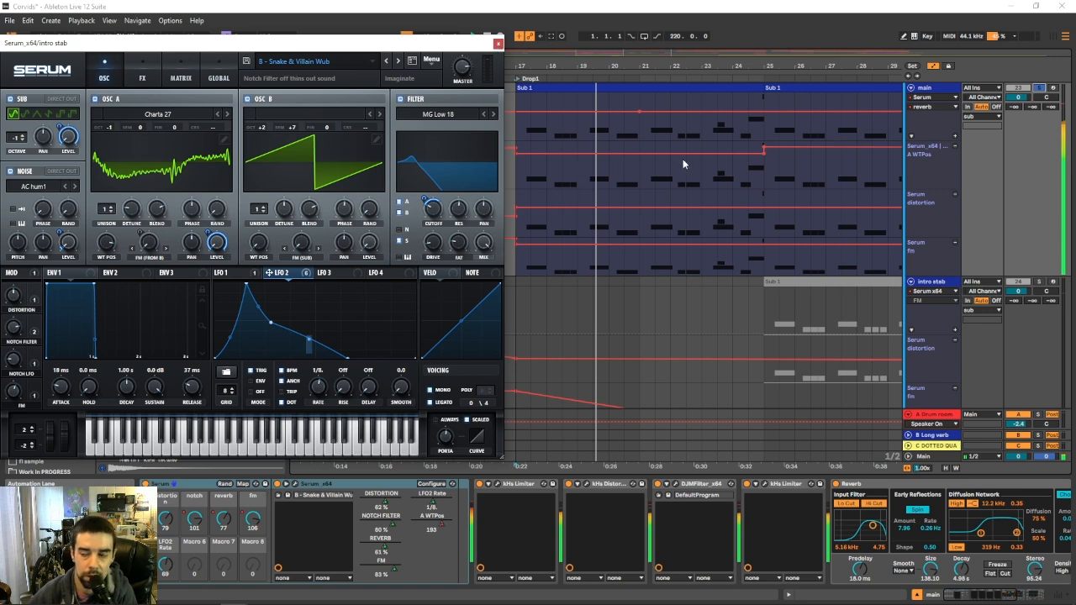
scroll(688, 158, up, 3)
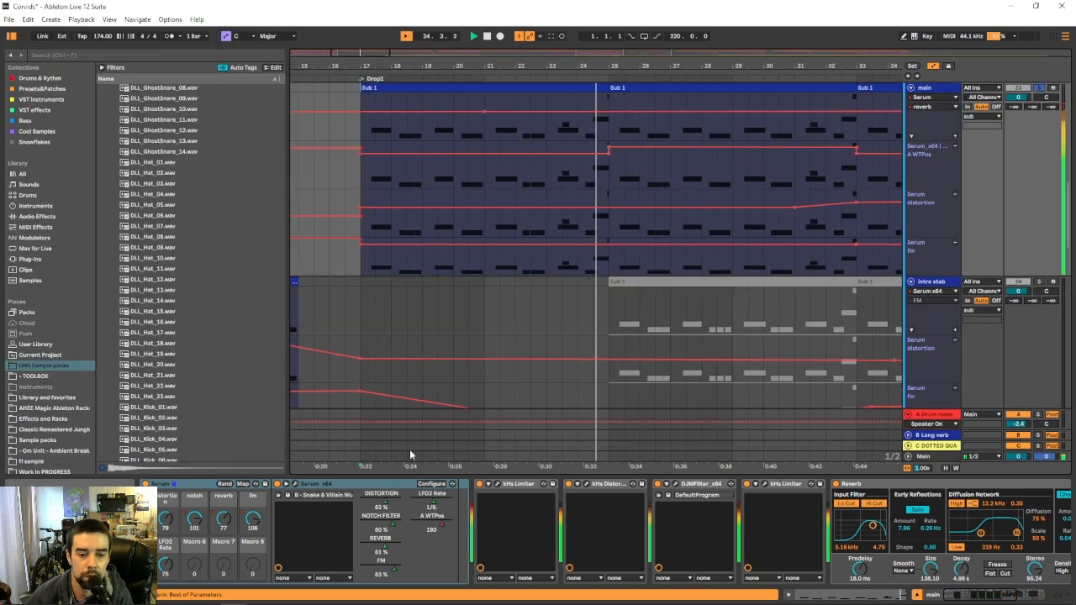
click(294, 484)
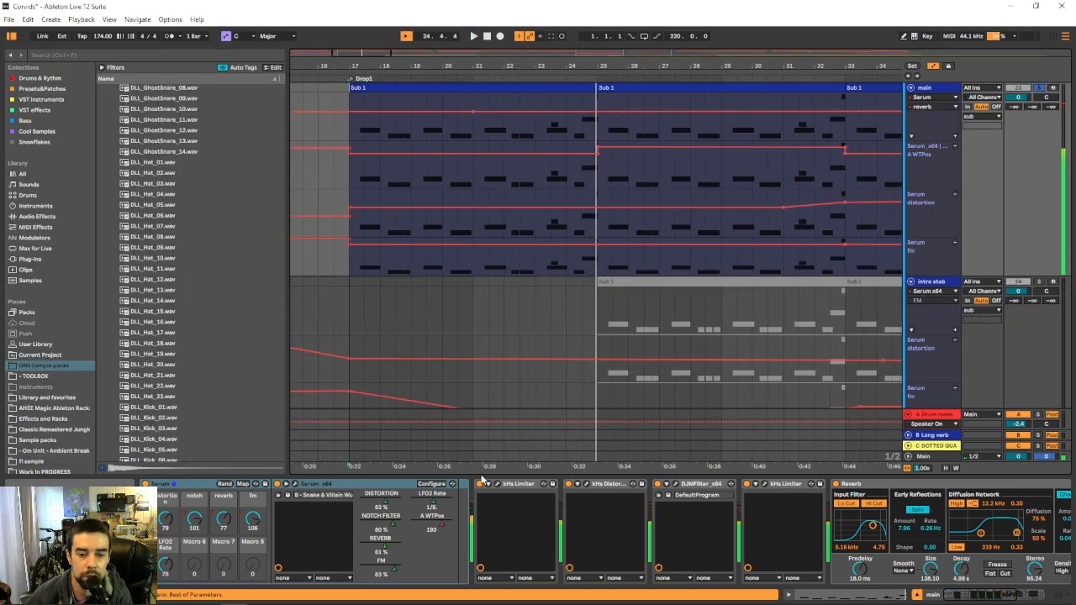
Switch off and fold the kHs Distortion, DJMFilter and second kHs Limiter devices on the main track.
click(570, 485)
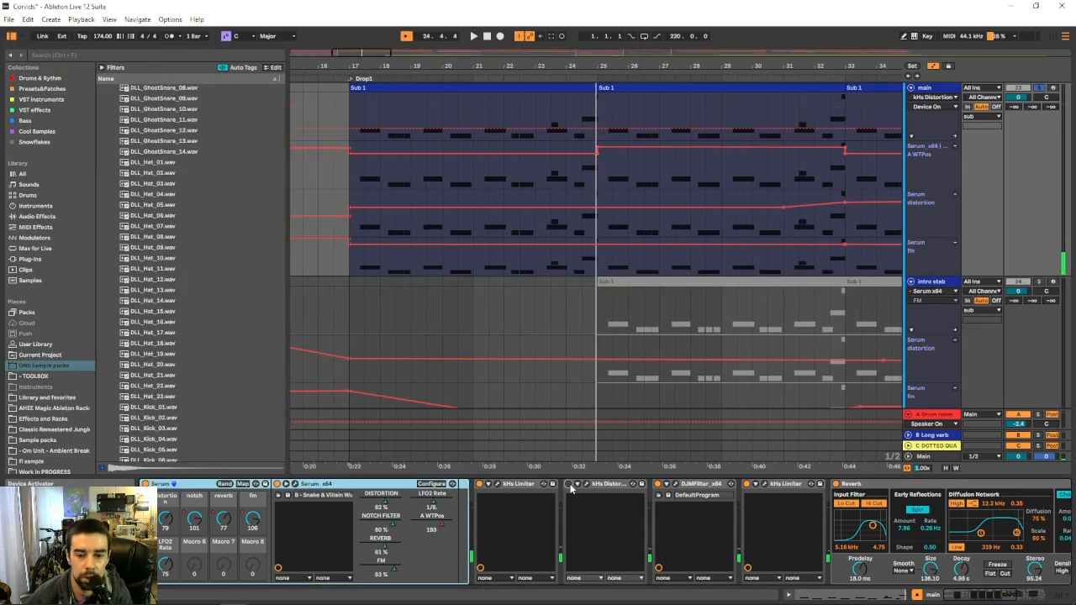
click(576, 485)
click(623, 485)
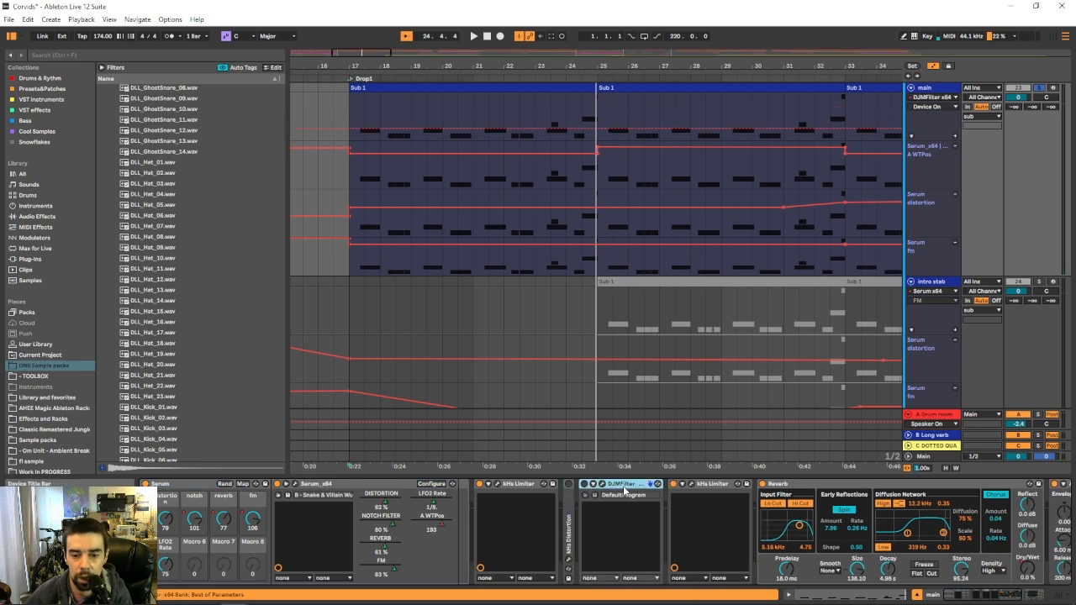
double_click(623, 487)
click(632, 486)
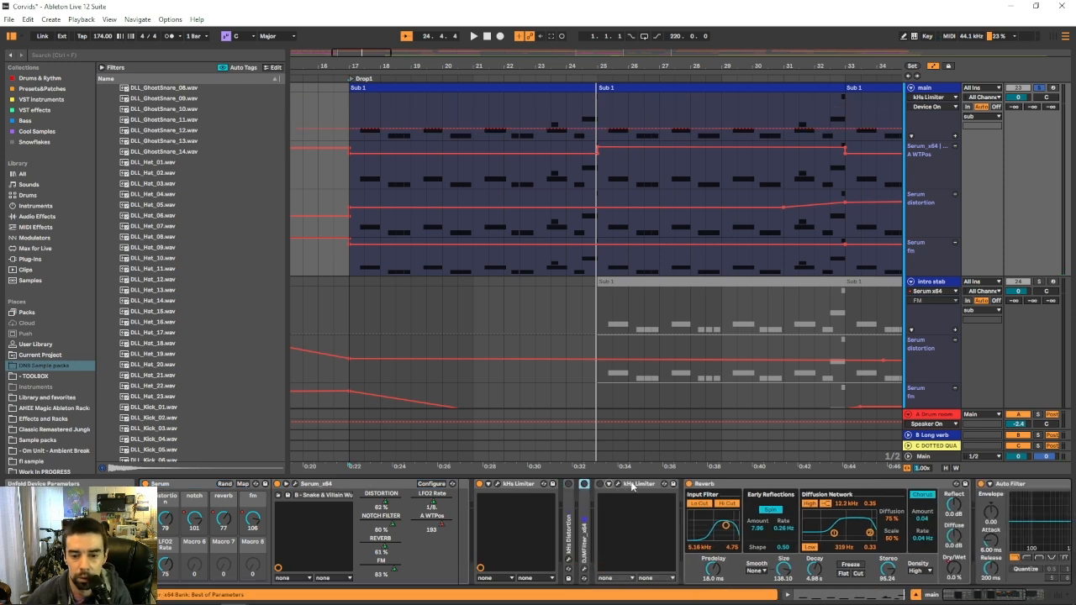
double_click(632, 485)
Play Drop1 with the main track's Serum open, briefly disabling Oscillator B while changing Oscillator A's wavetable position.
click(296, 488)
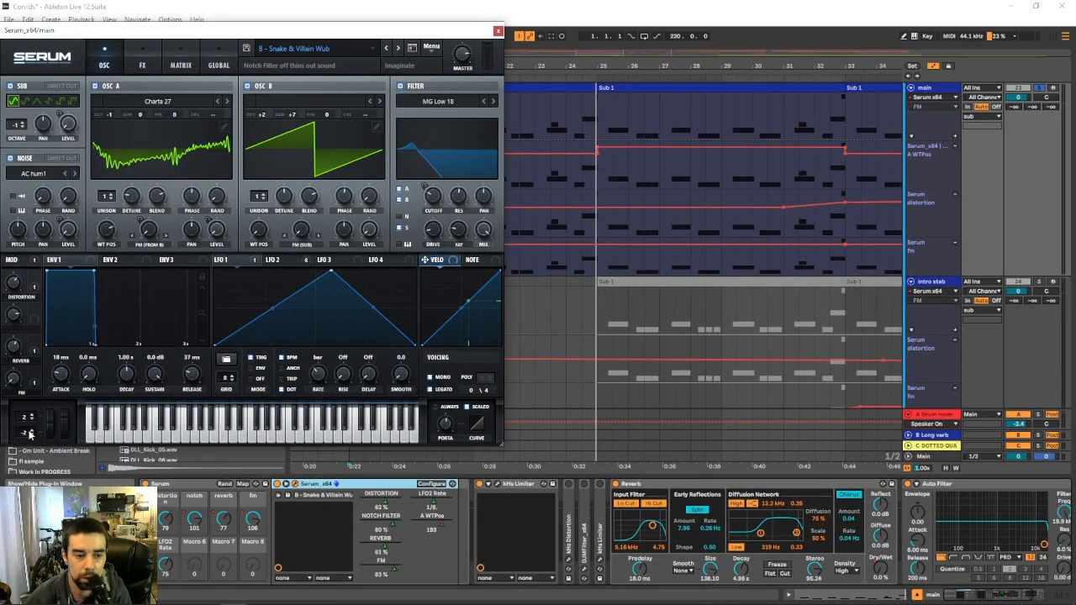
key(space)
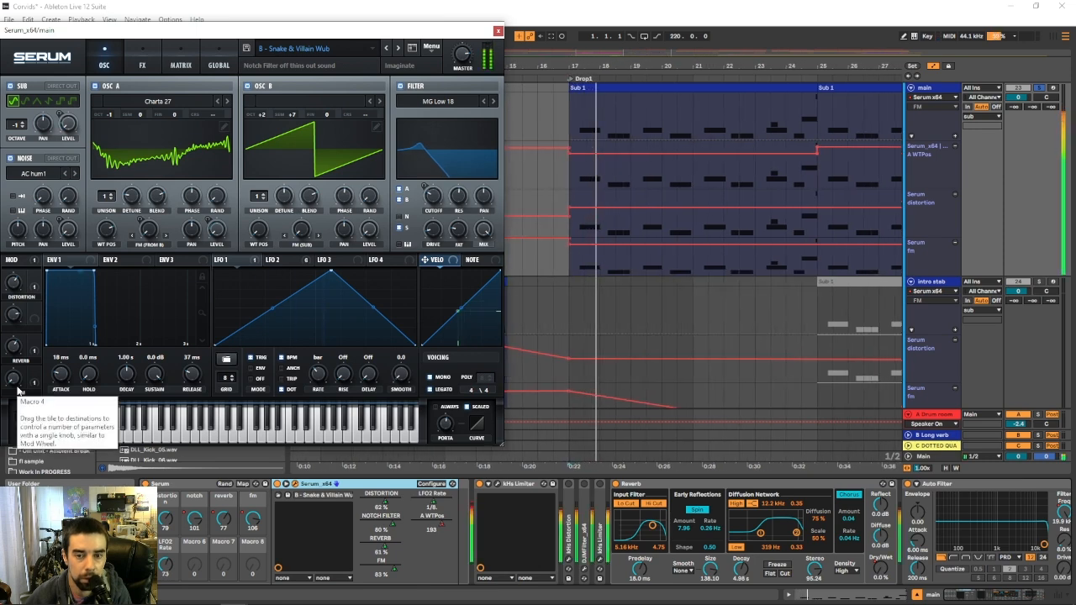
click(248, 86)
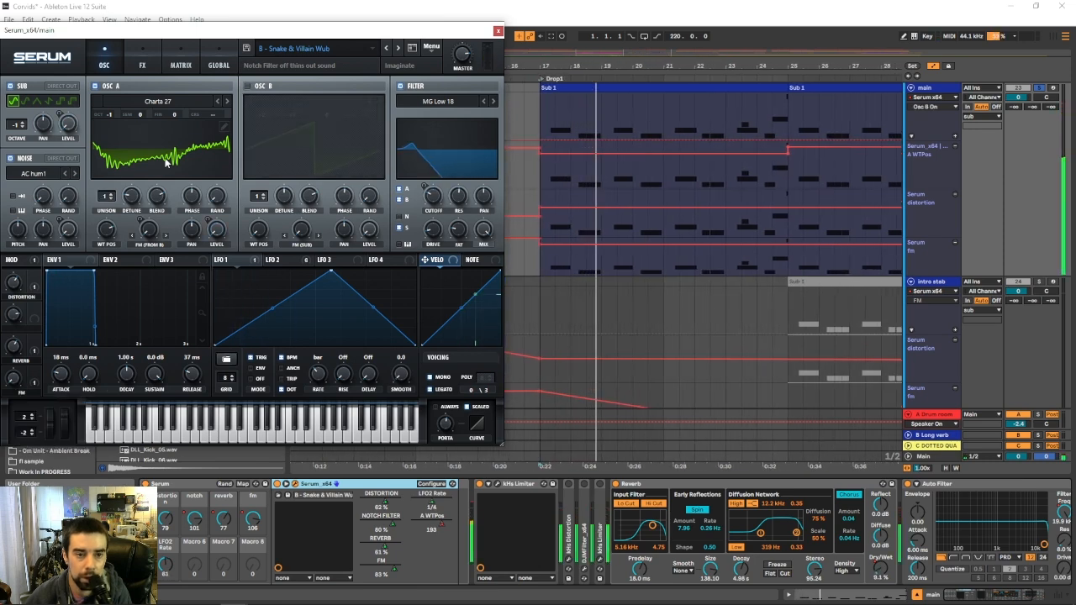
drag(108, 233, 110, 353)
click(248, 86)
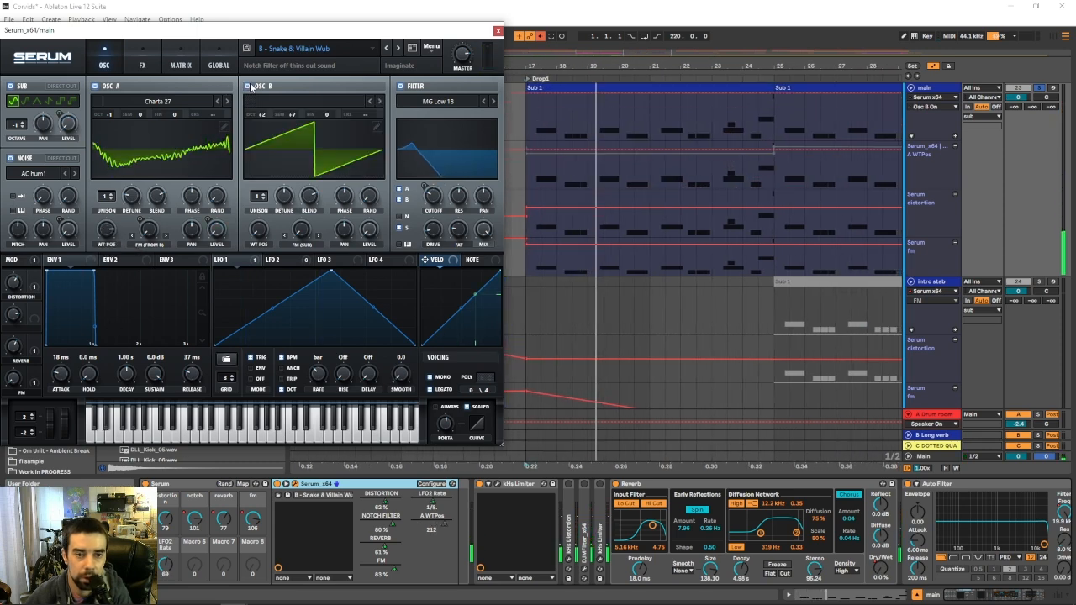
Audition different octave and semitone tunings for Oscillator B, ending at +2 octaves and +7 semitones, and nudge the FM macro.
drag(288, 112, 295, 150)
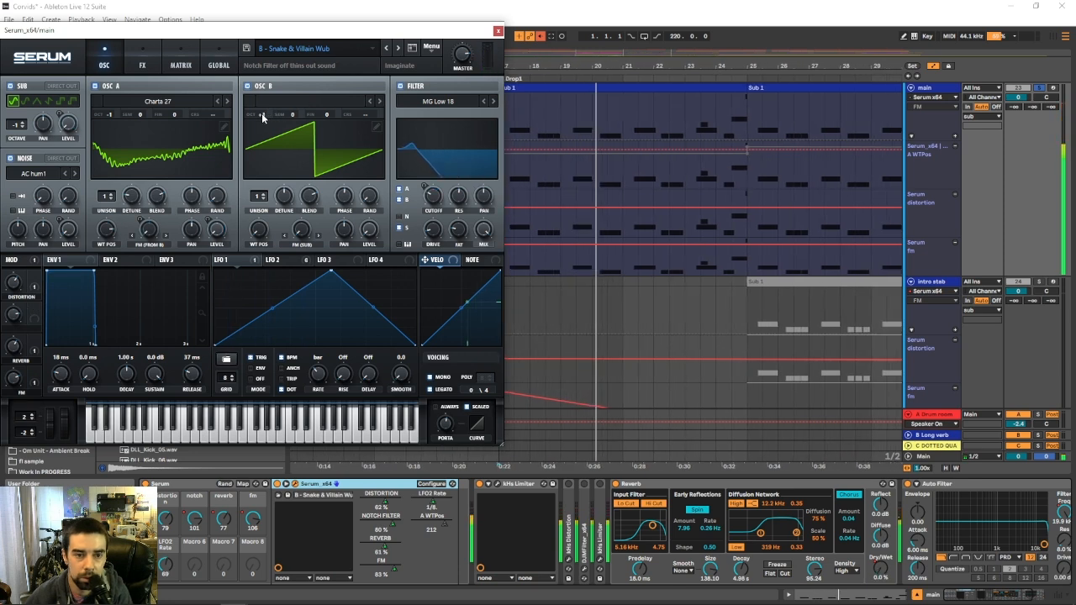
drag(261, 113, 296, 74)
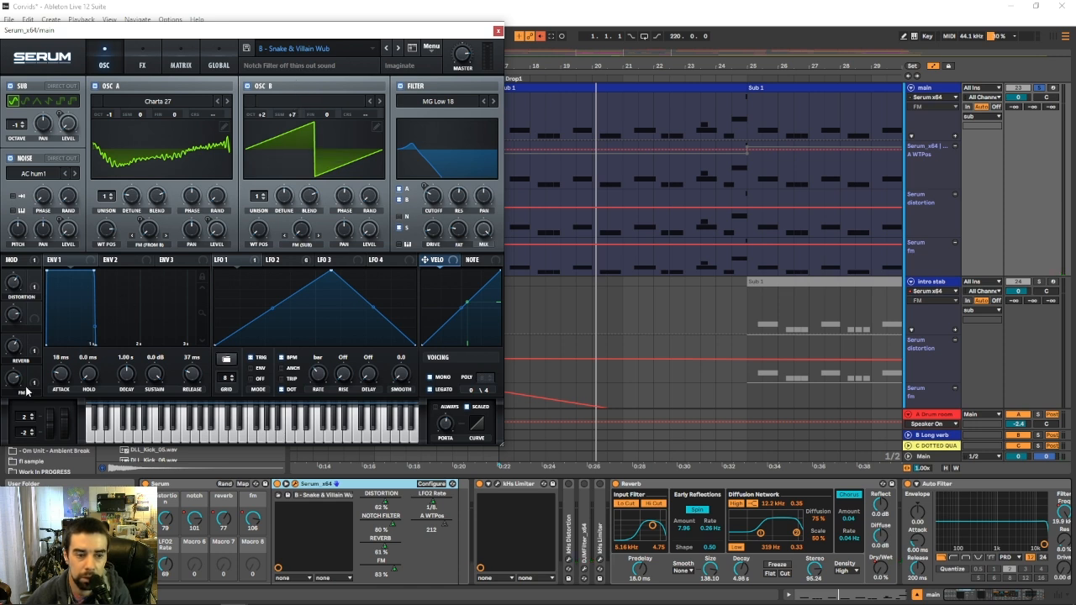
drag(12, 375, 14, 378)
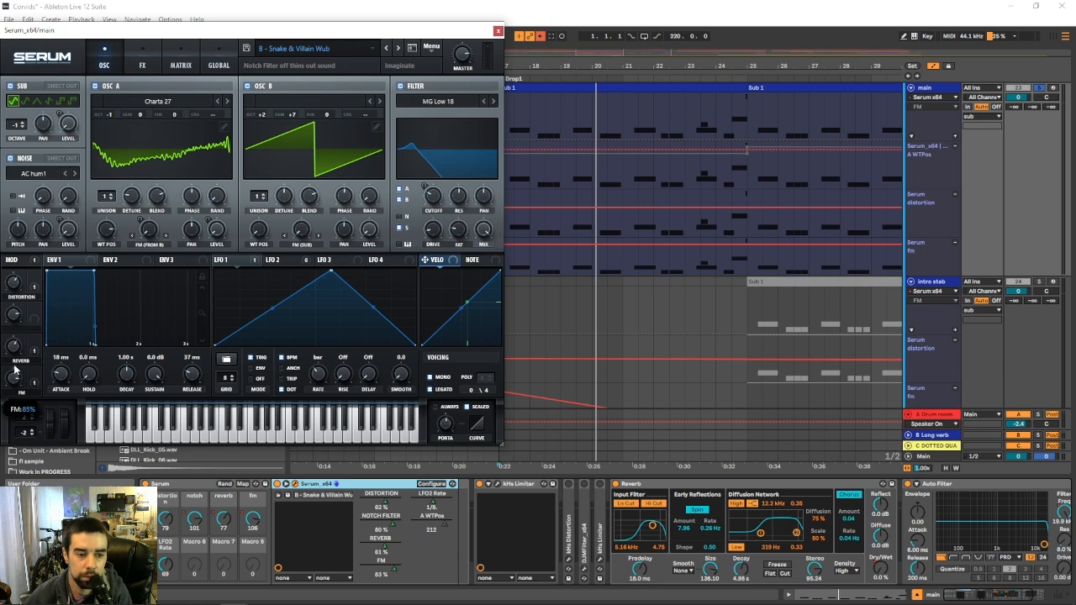
Lower the FM macro in the main track's Serum to about 76% and close the plugin window.
drag(14, 368, 20, 393)
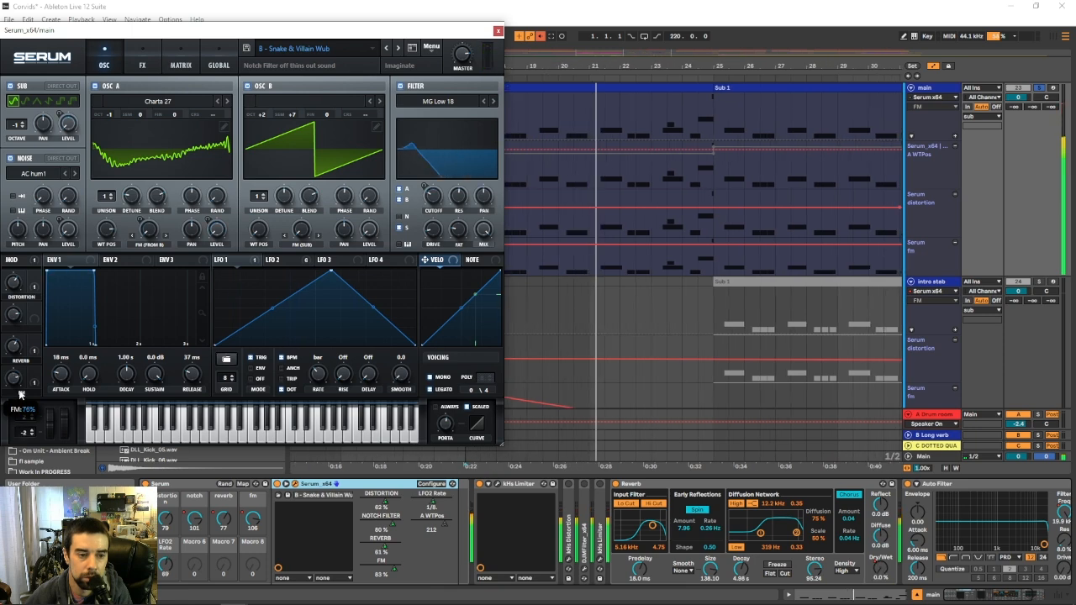
scroll(562, 123, up, 3)
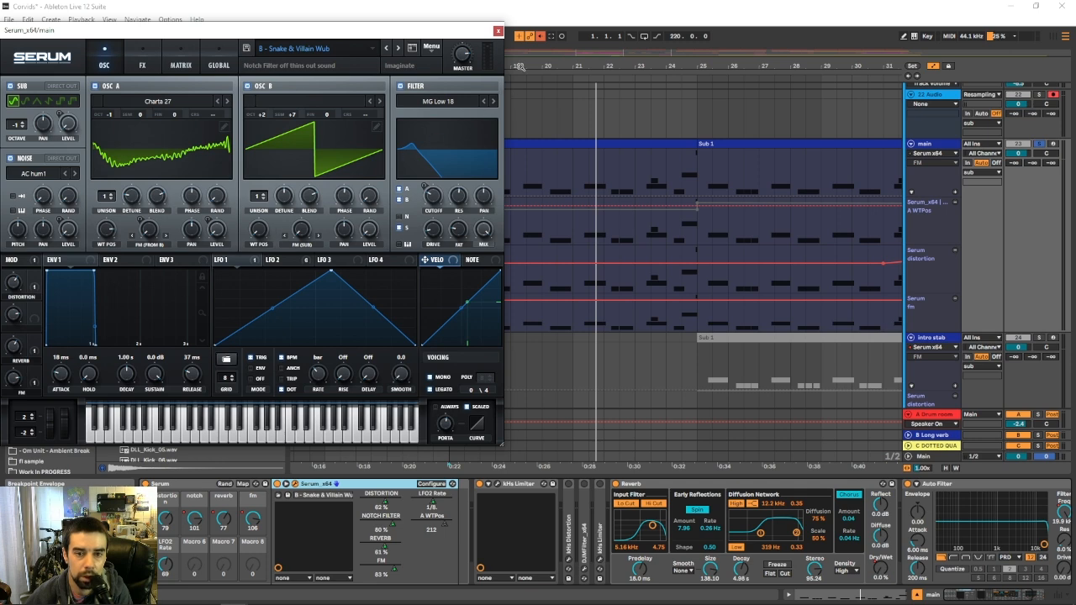
click(498, 30)
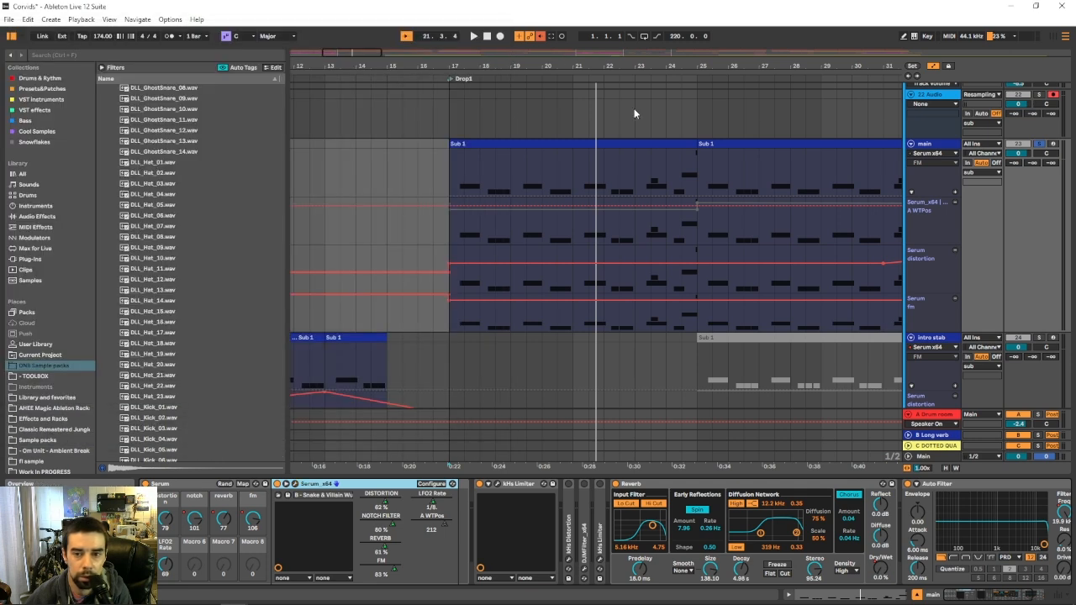
Play the soloed main bassline from bar 25 and re-enable the overridden automation.
click(697, 109)
key(space)
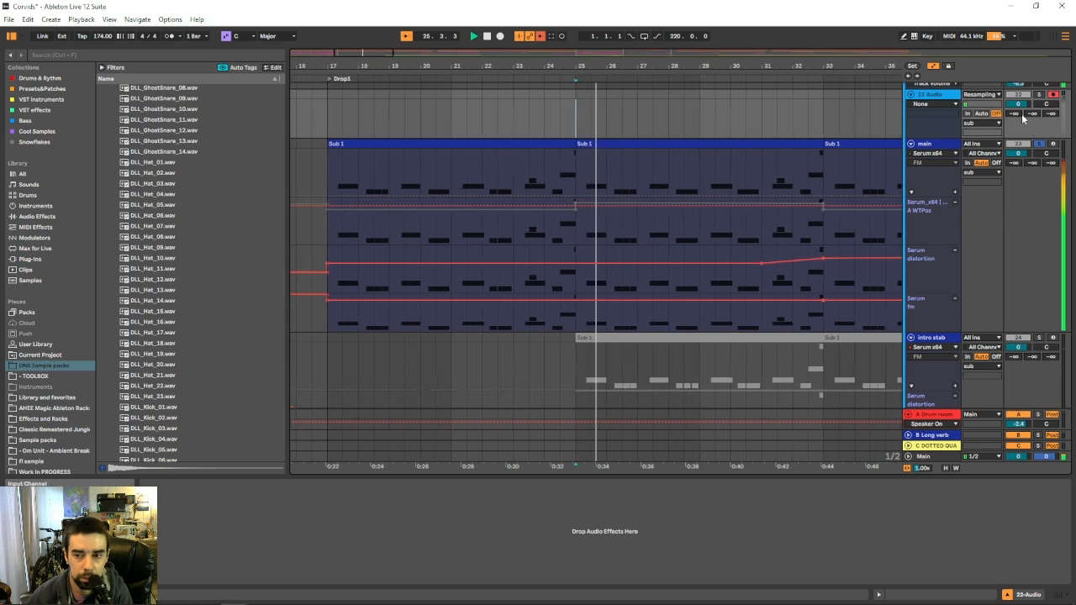
click(541, 37)
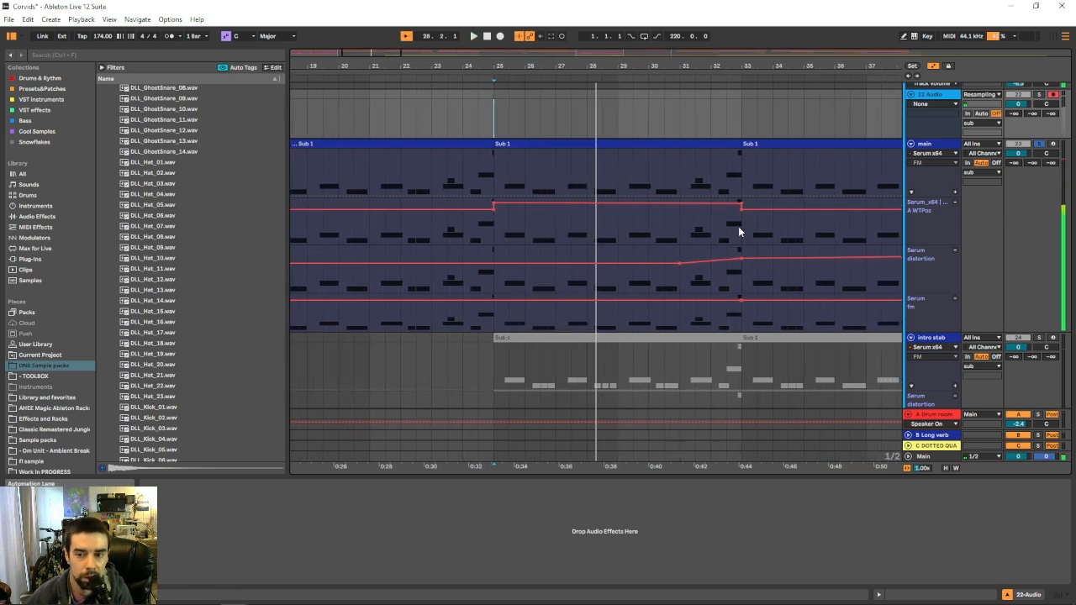
Play the main track from bar 50 and examine its FM and wavetable position automation around bar 49.
drag(772, 66, 354, 61)
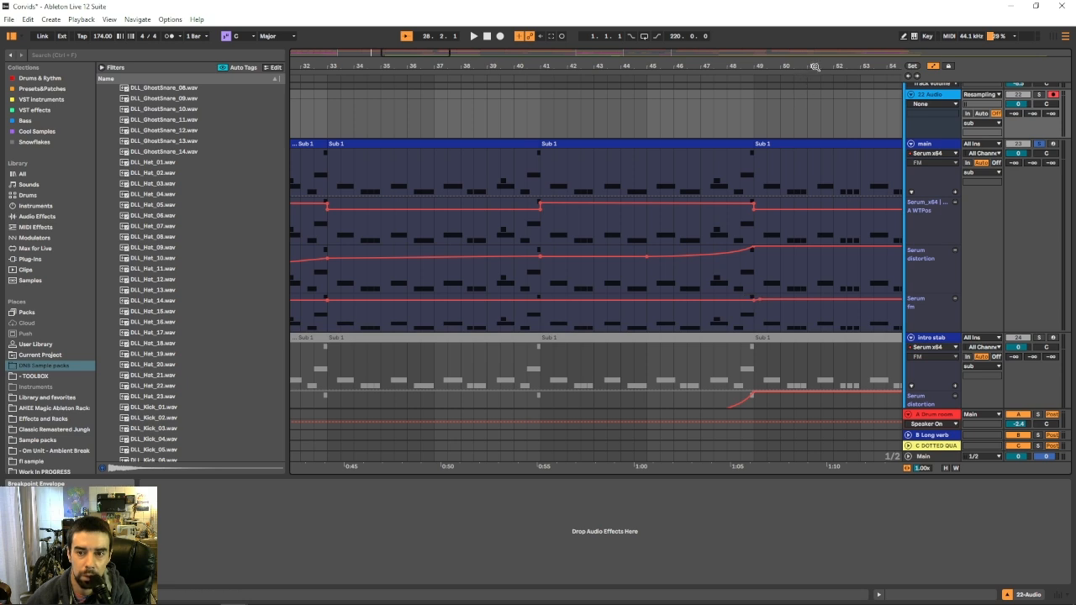
drag(814, 66, 502, 66)
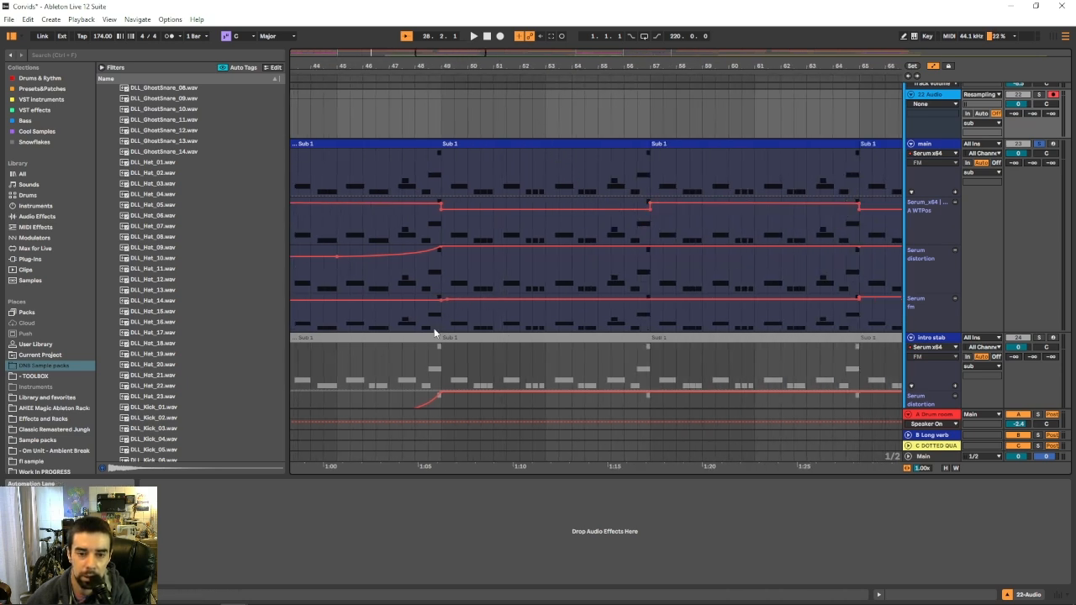
click(360, 331)
key(space)
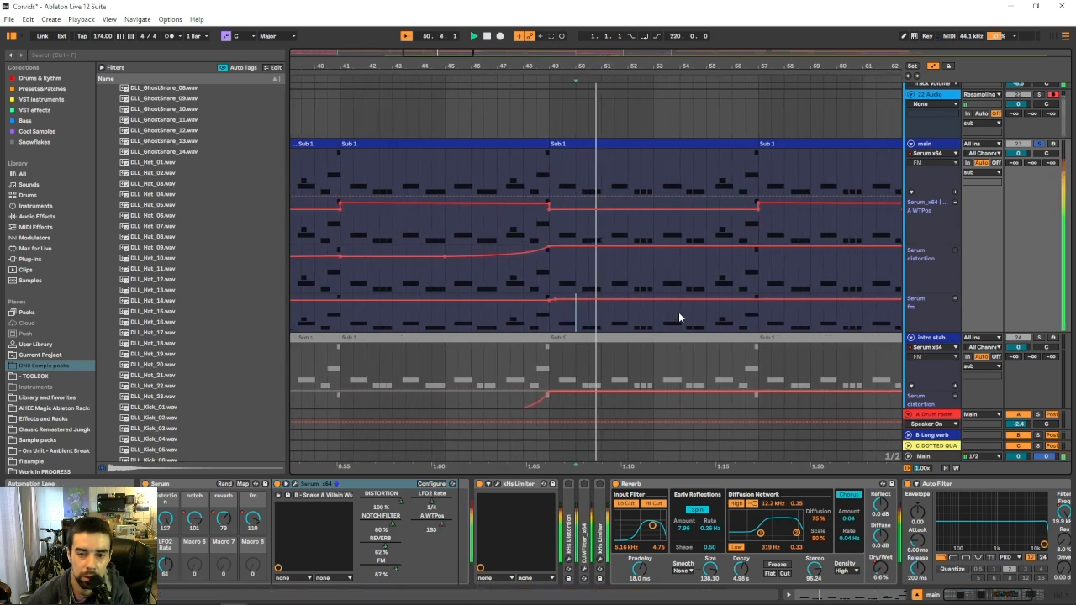
mouse_move(544, 297)
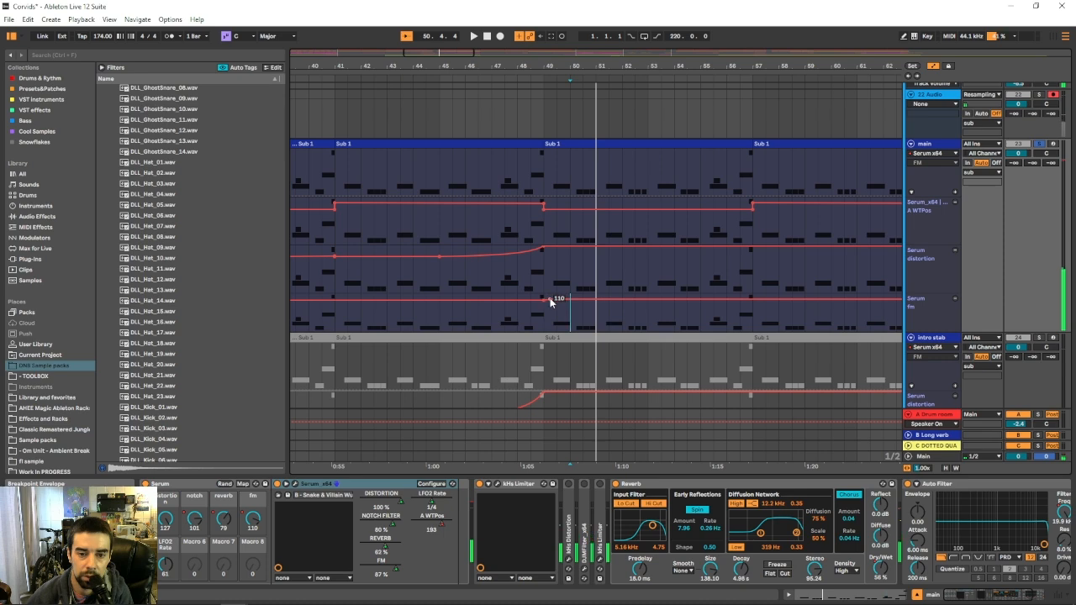
mouse_move(540, 212)
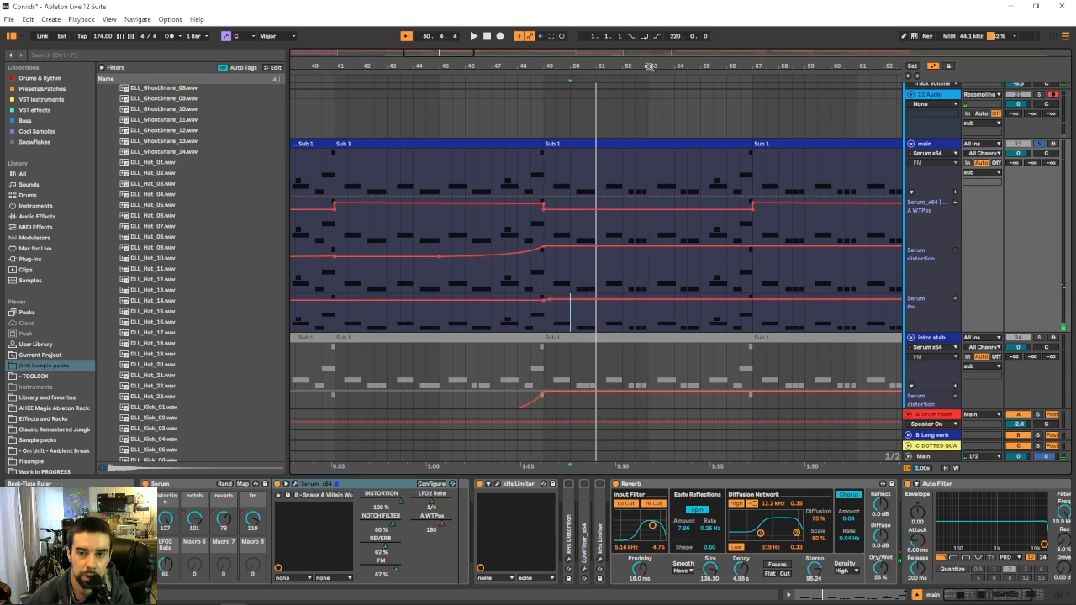
Play the main bassline from the start of Drops 2 at bar 129 and show the main track's devices.
drag(649, 67, 653, 104)
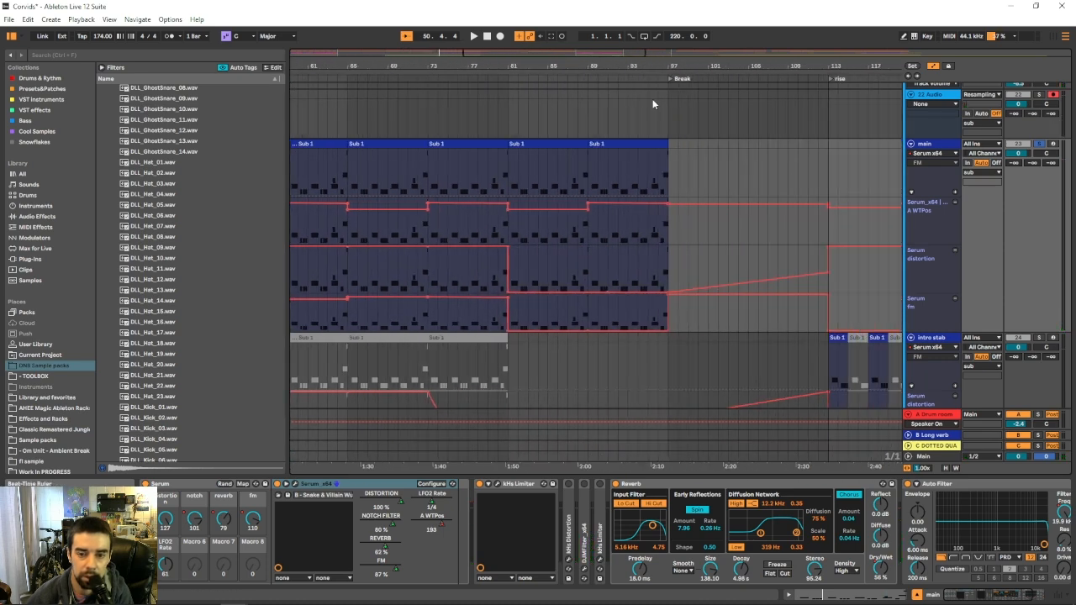
drag(758, 64, 592, 164)
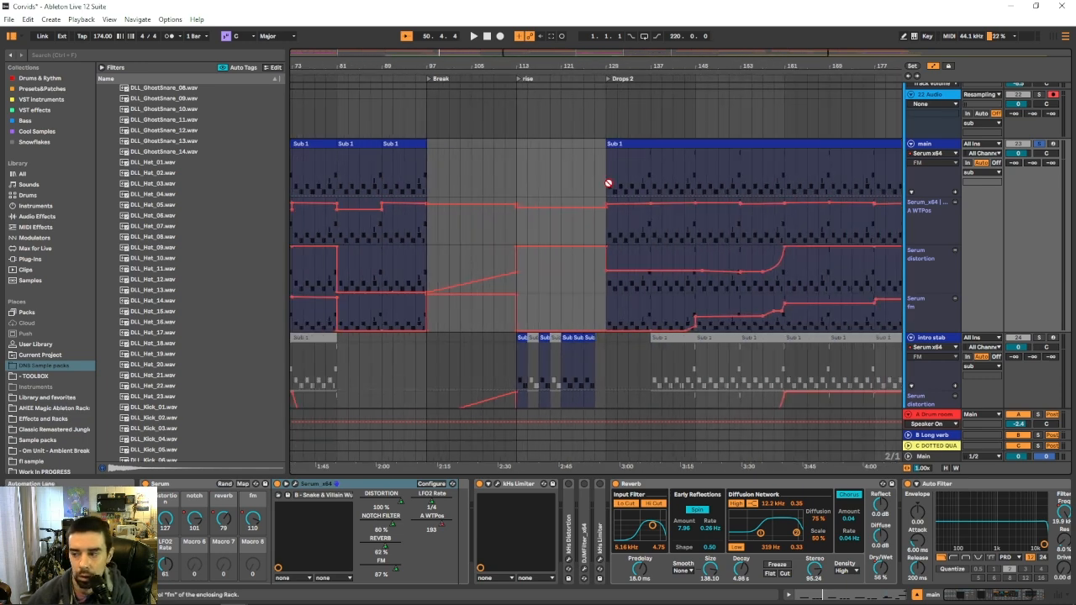
click(603, 102)
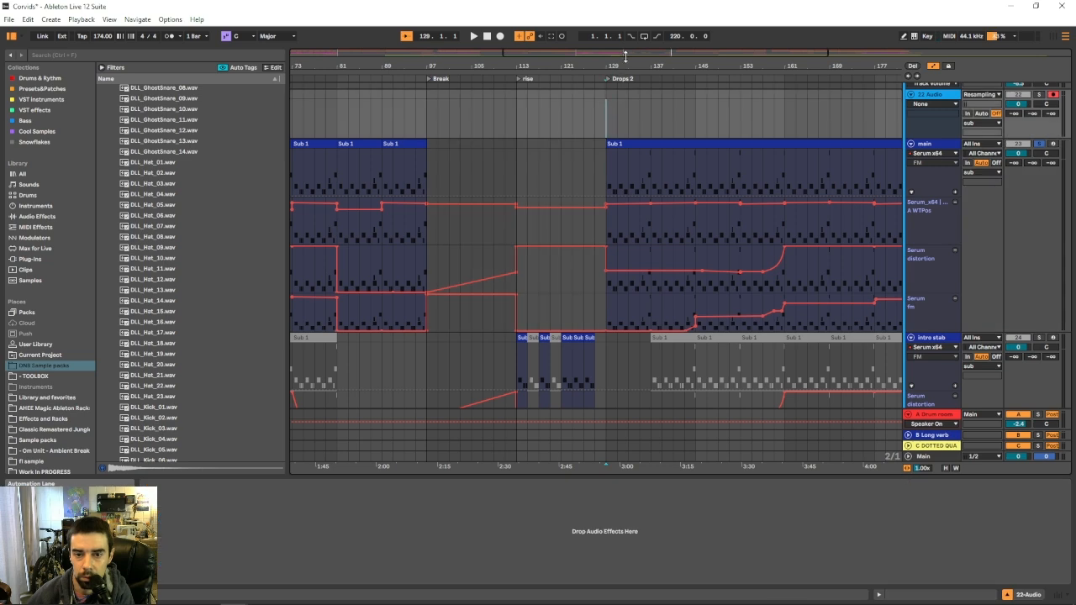
drag(603, 65, 550, 76)
key(space)
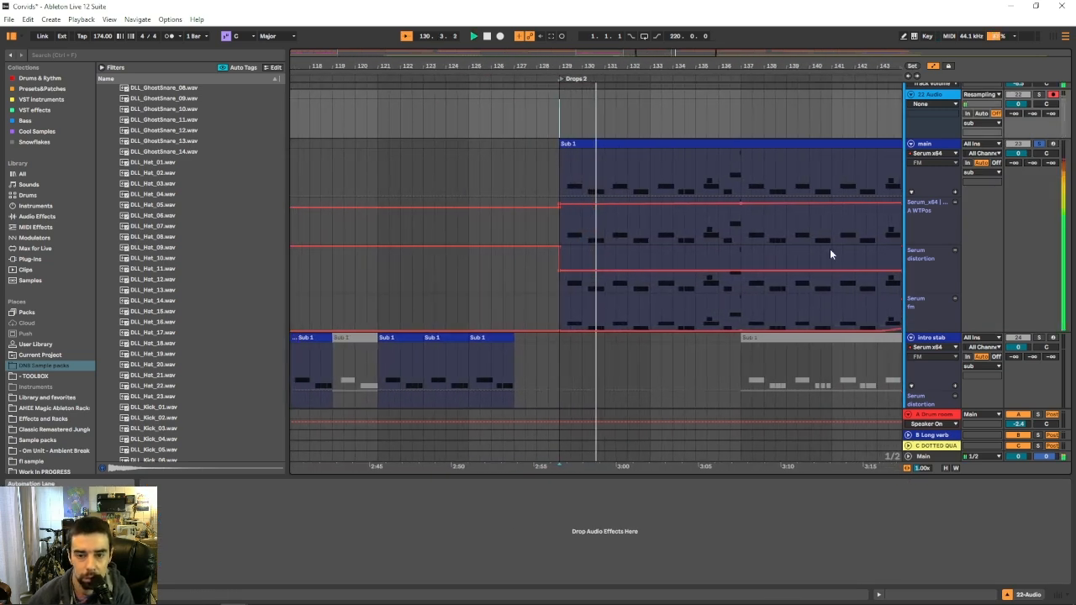
click(937, 143)
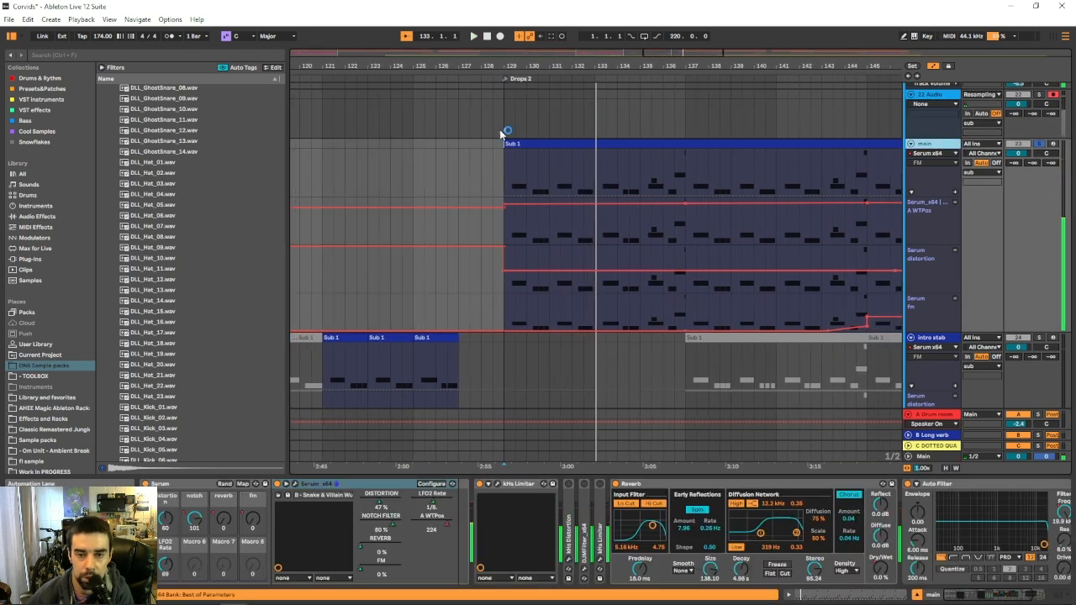
Locate the FX group and select the crow sounds clips leading up to Drop1.
scroll(577, 328, down, 5)
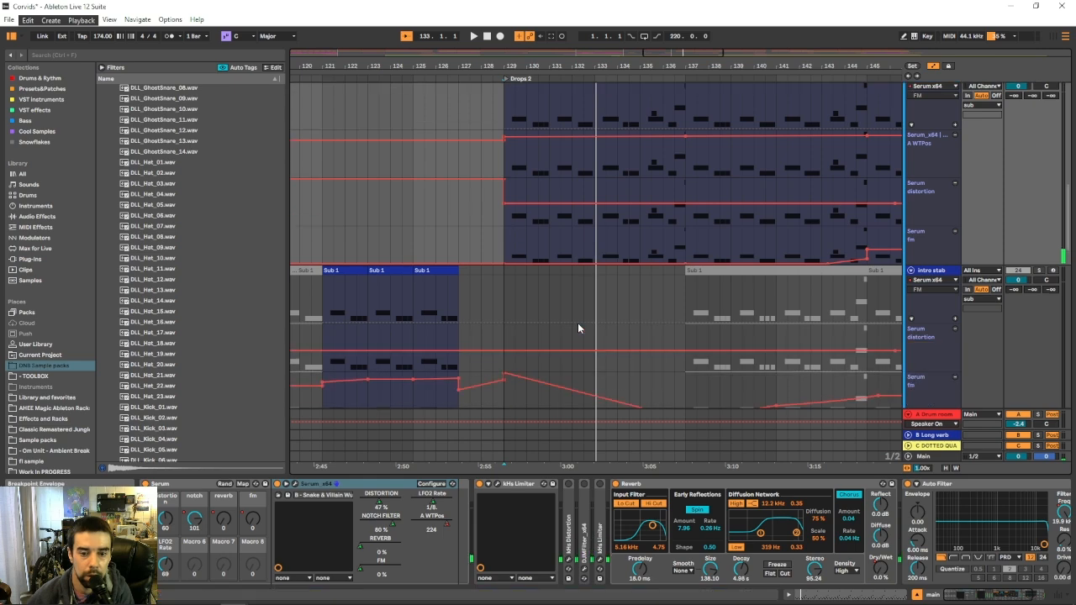
scroll(578, 328, down, 3)
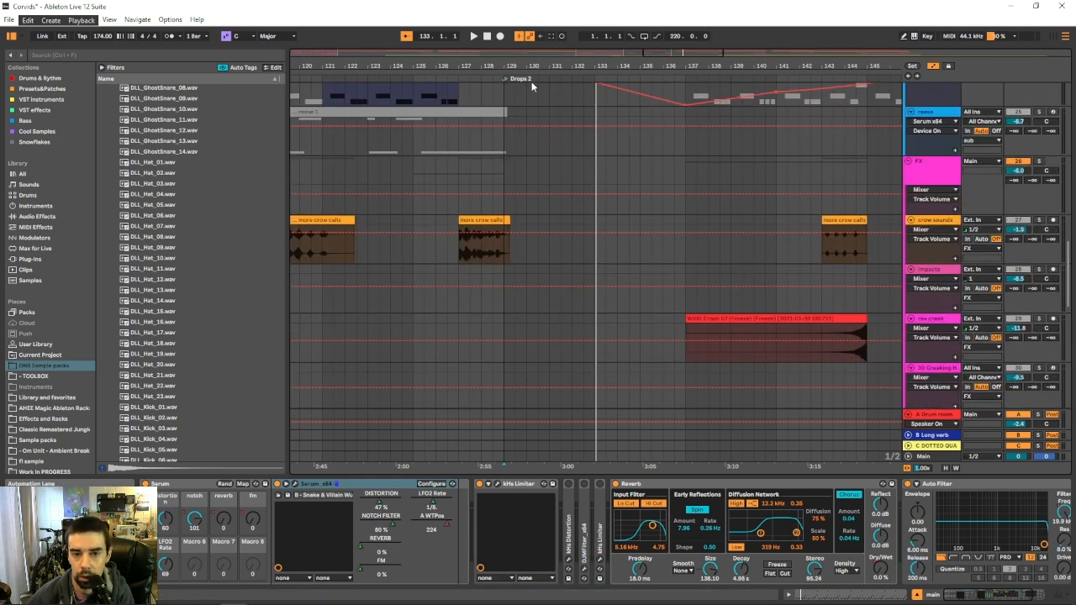
drag(533, 66, 891, 69)
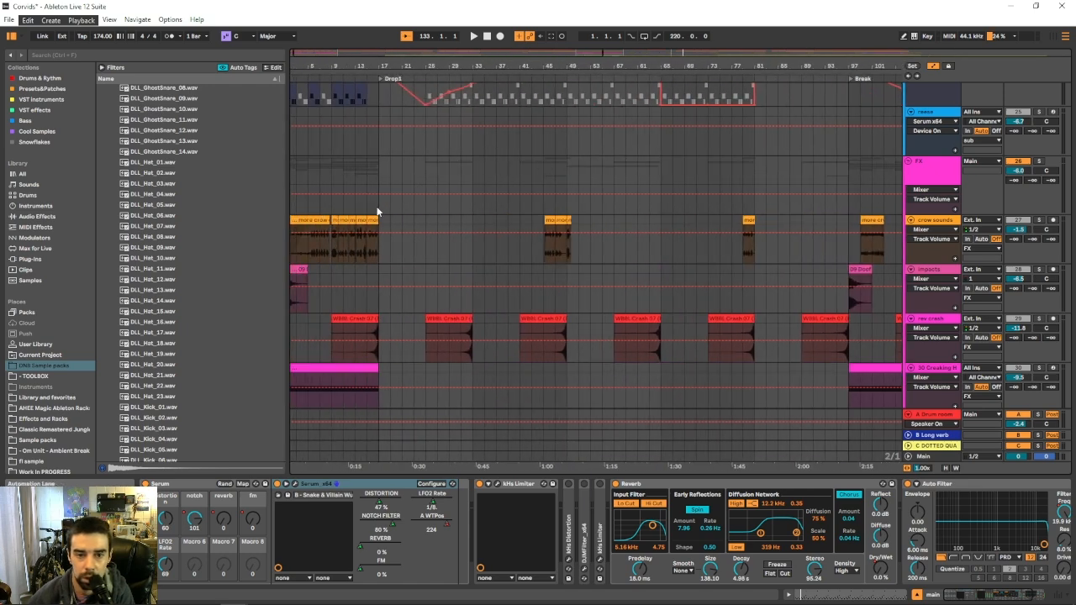
drag(377, 210, 95, 231)
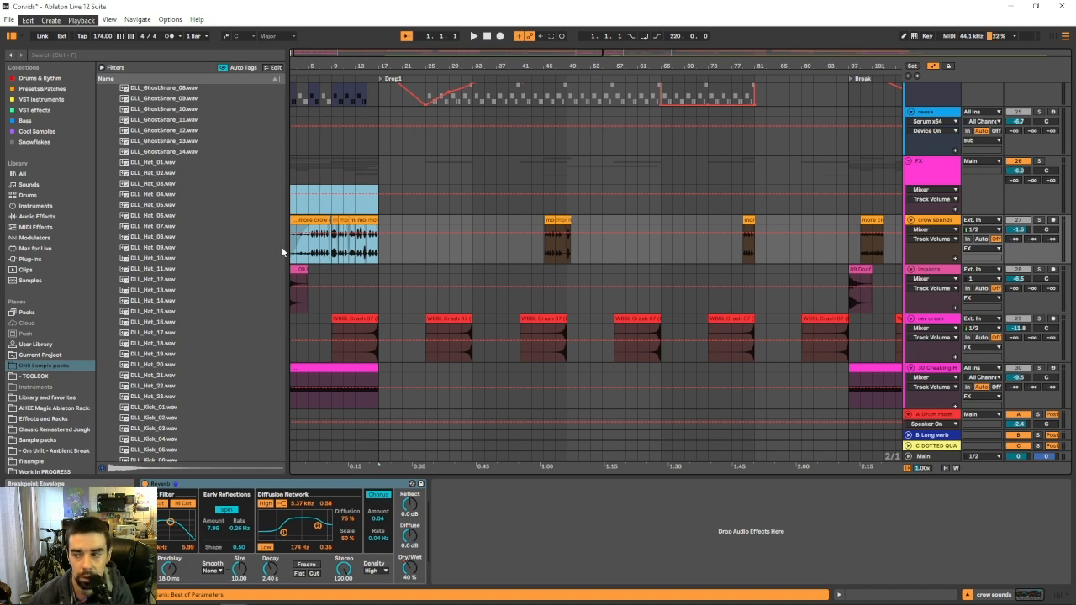
drag(318, 65, 326, 67)
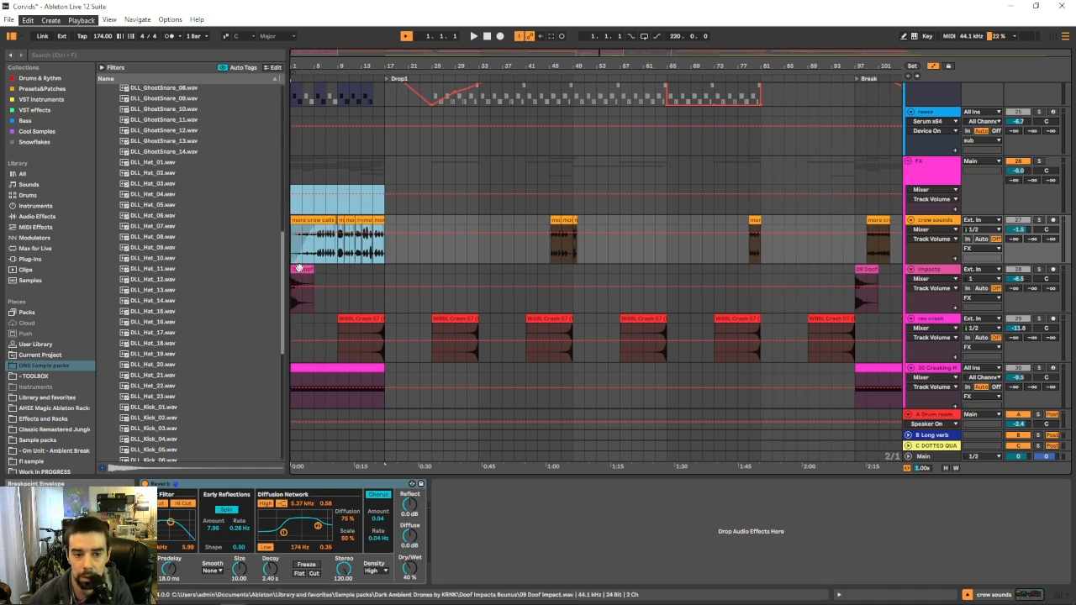
Select the intro clips on the Creaking Hull and Dark Ambient Drone tracks to show their devices.
scroll(329, 340, down, 3)
click(328, 307)
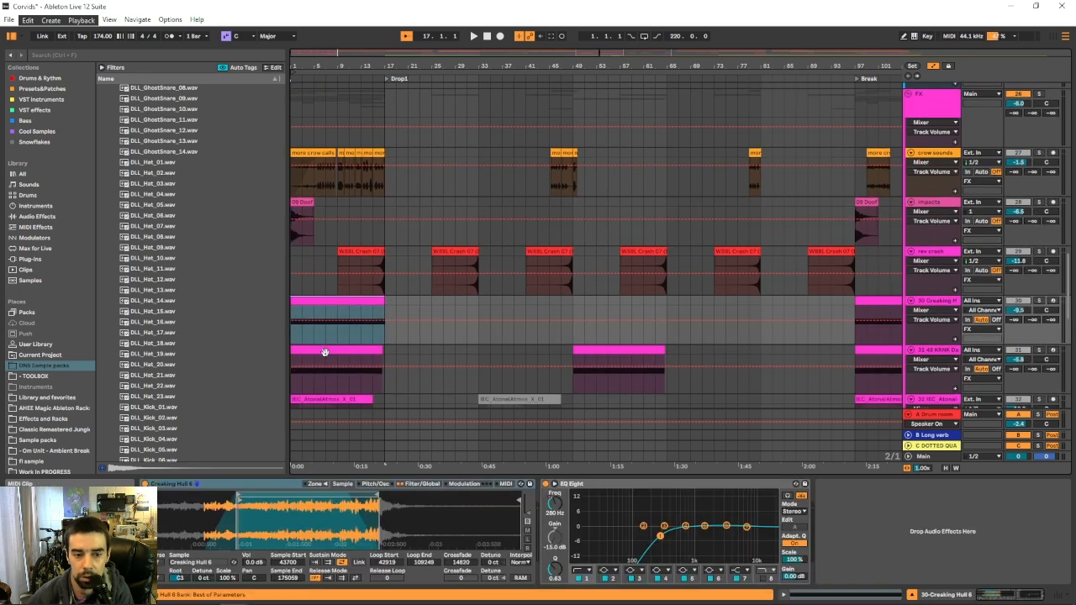
click(324, 351)
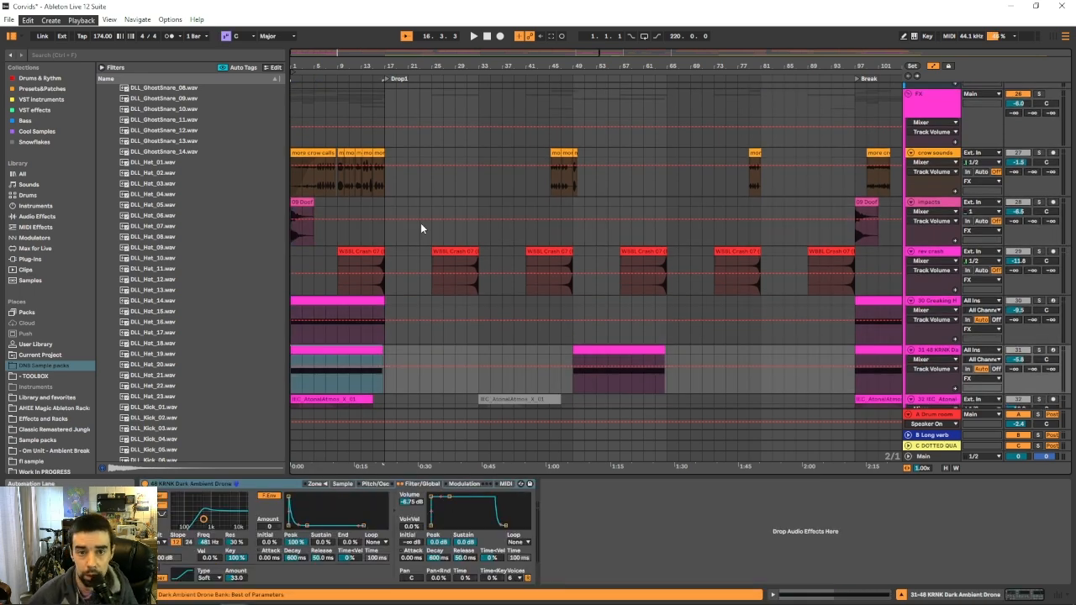
Return to the intro stab and main tracks and examine their distortion and FM automation from Drop1 to Drops 2.
scroll(420, 223, up, 2)
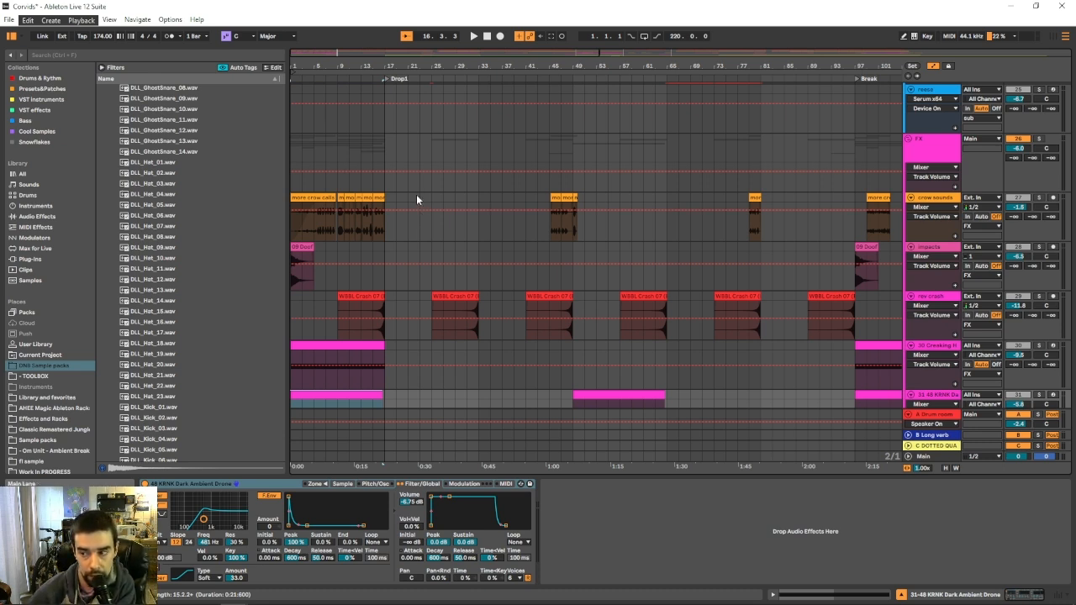
scroll(415, 195, up, 3)
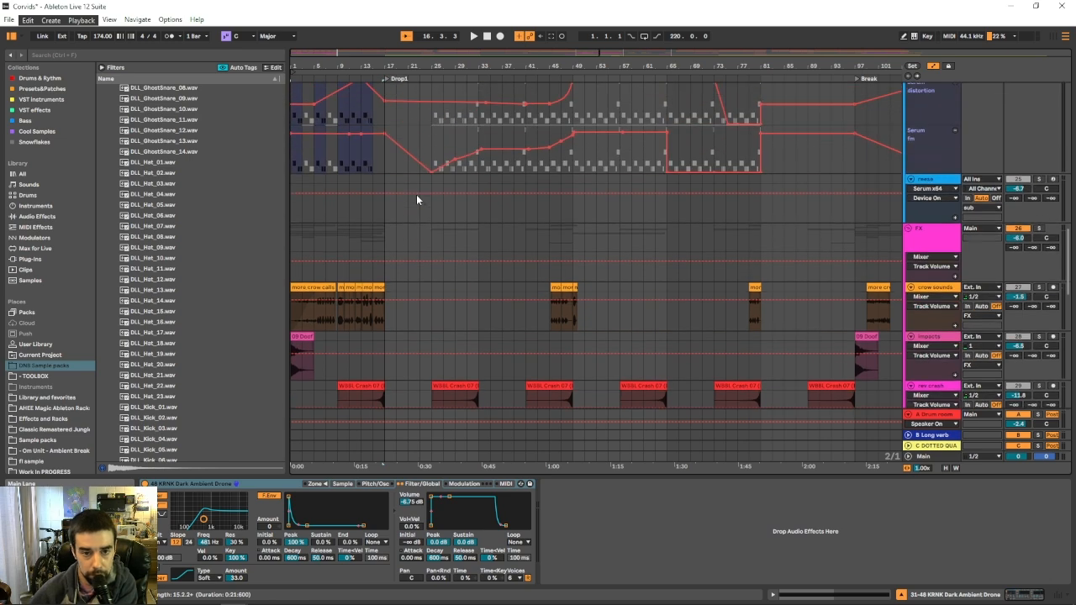
click(423, 139)
scroll(423, 139, up, 5)
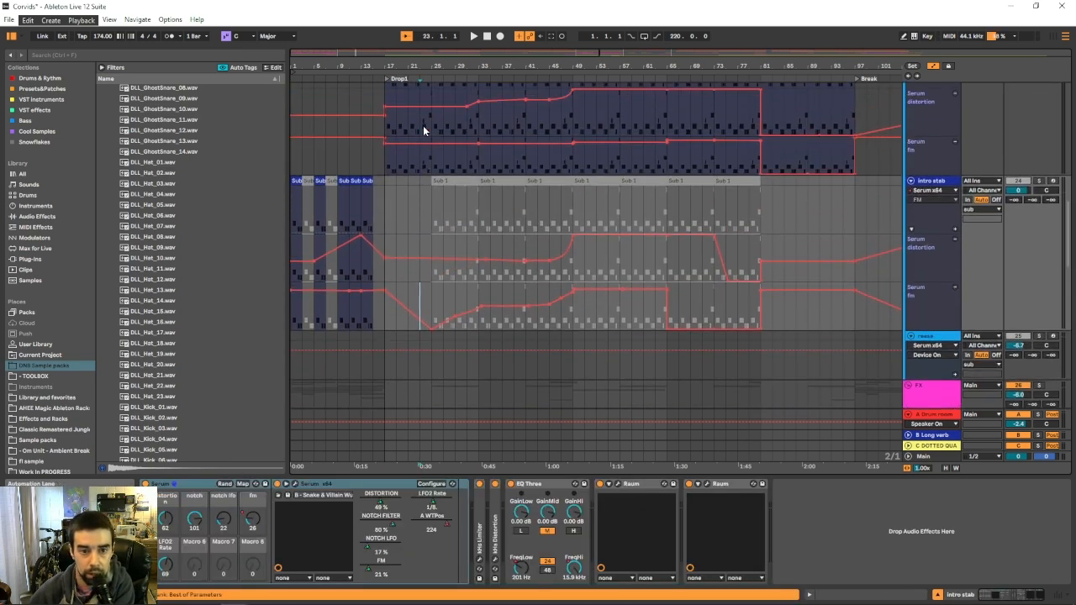
click(423, 125)
scroll(422, 126, up, 3)
click(388, 152)
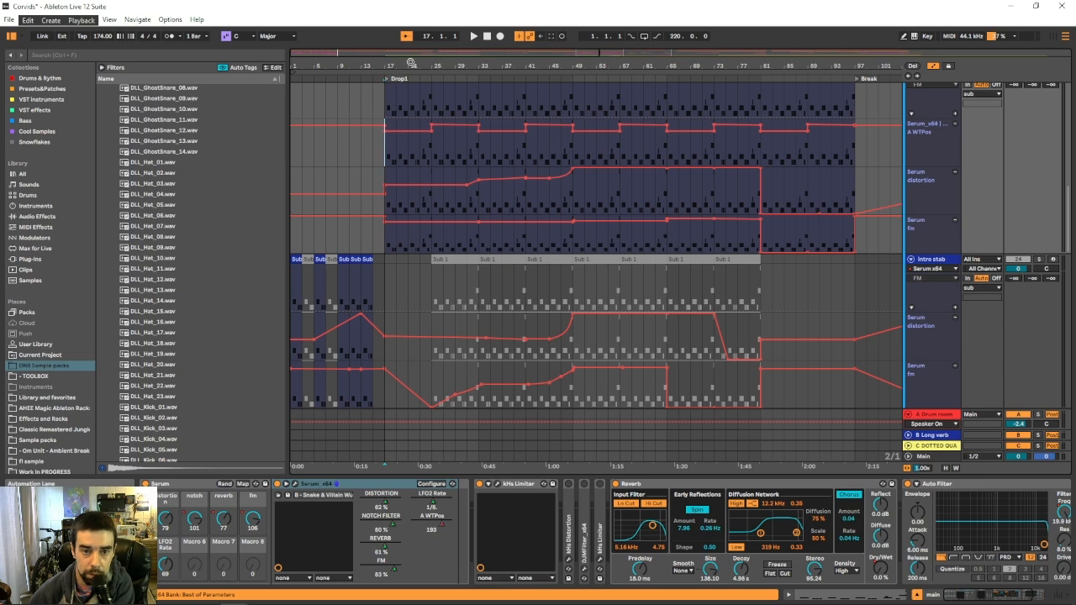
drag(411, 63, 485, 213)
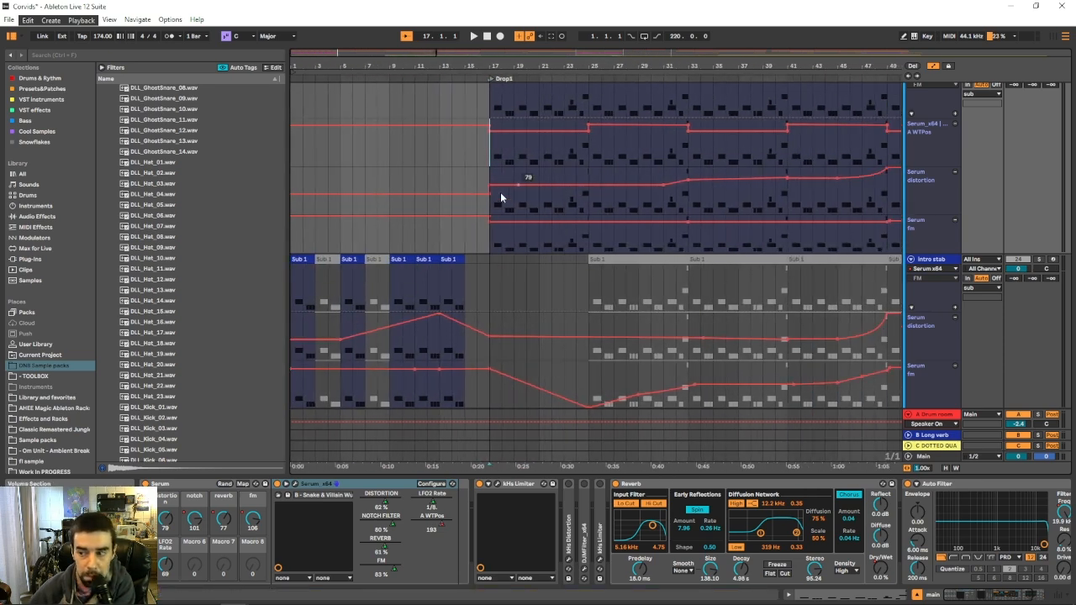
drag(353, 65, 348, 38)
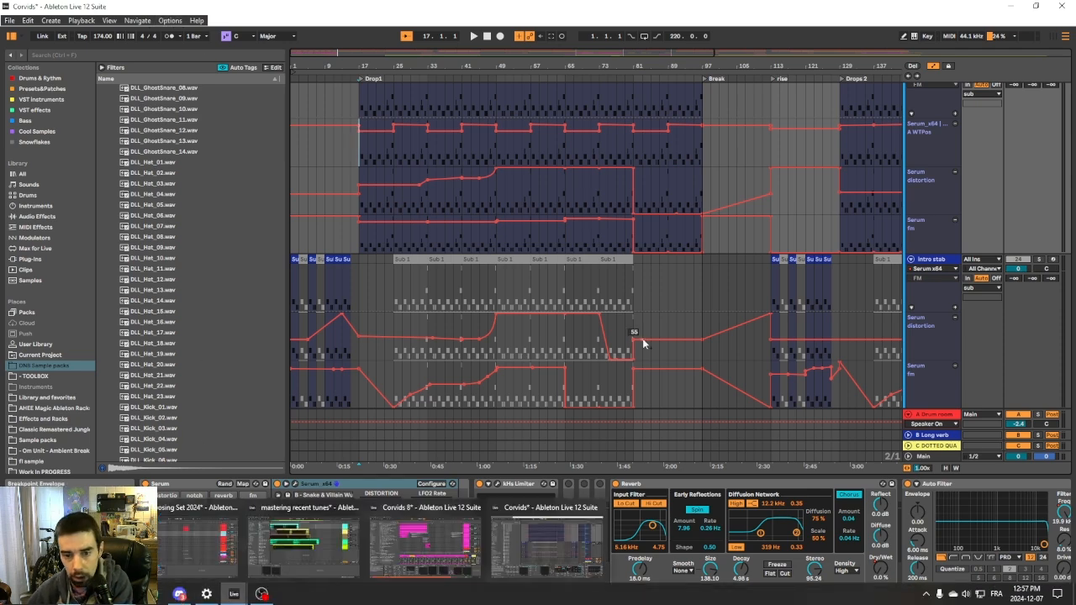
Solo the crow sounds track and play its intro clips from bar 5.
scroll(629, 287, down, 10)
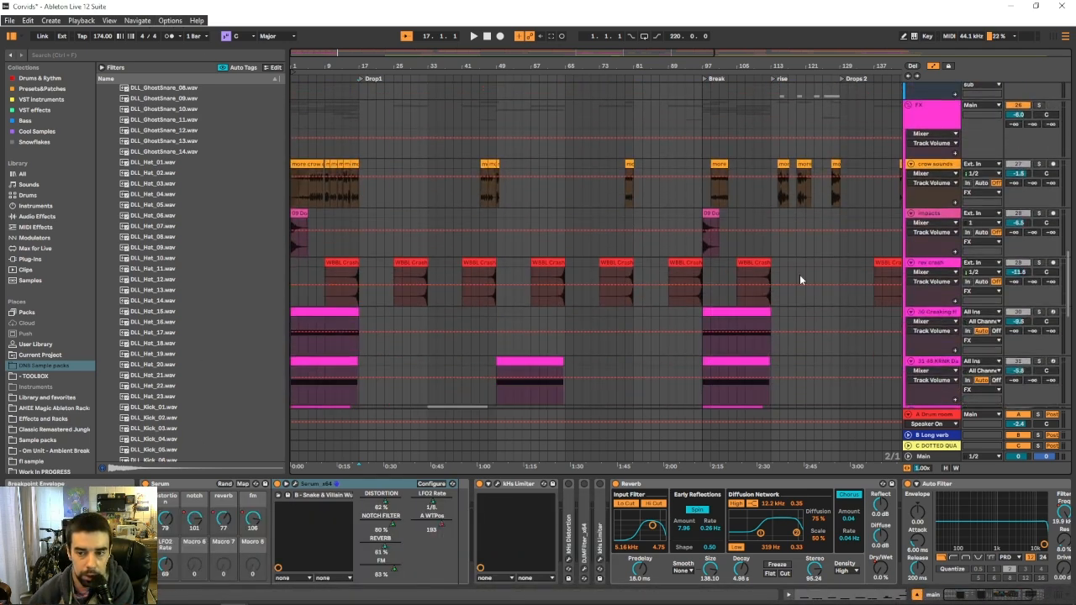
scroll(420, 232, down, 2)
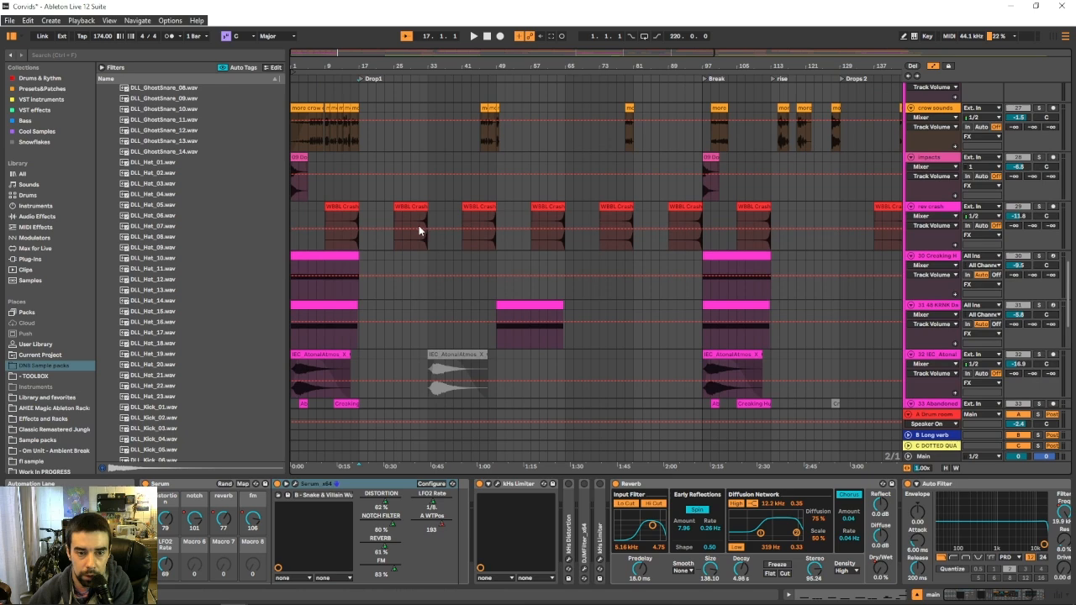
click(310, 141)
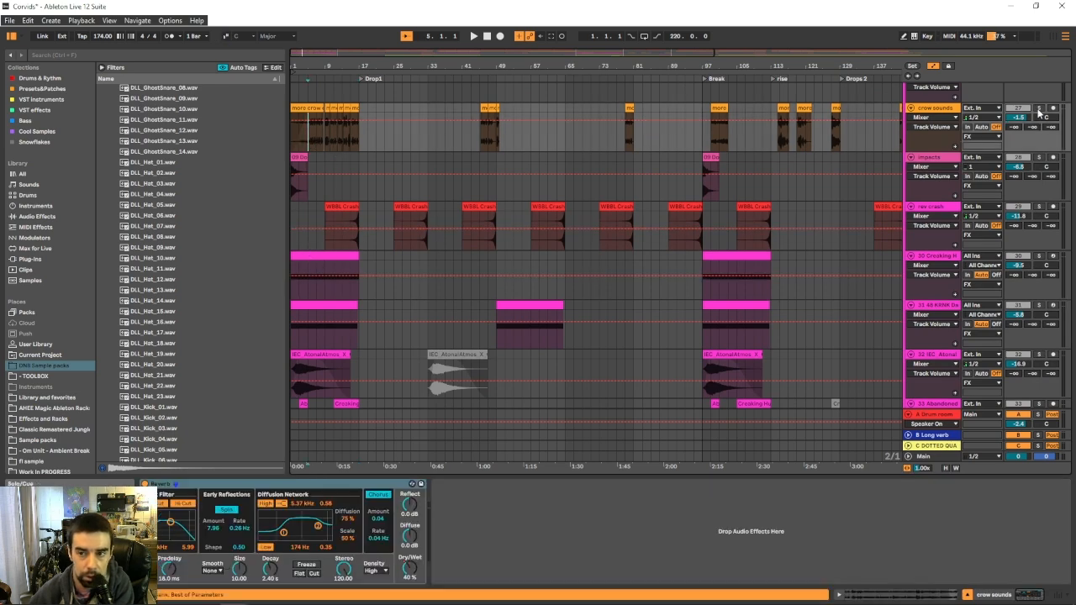
click(1038, 109)
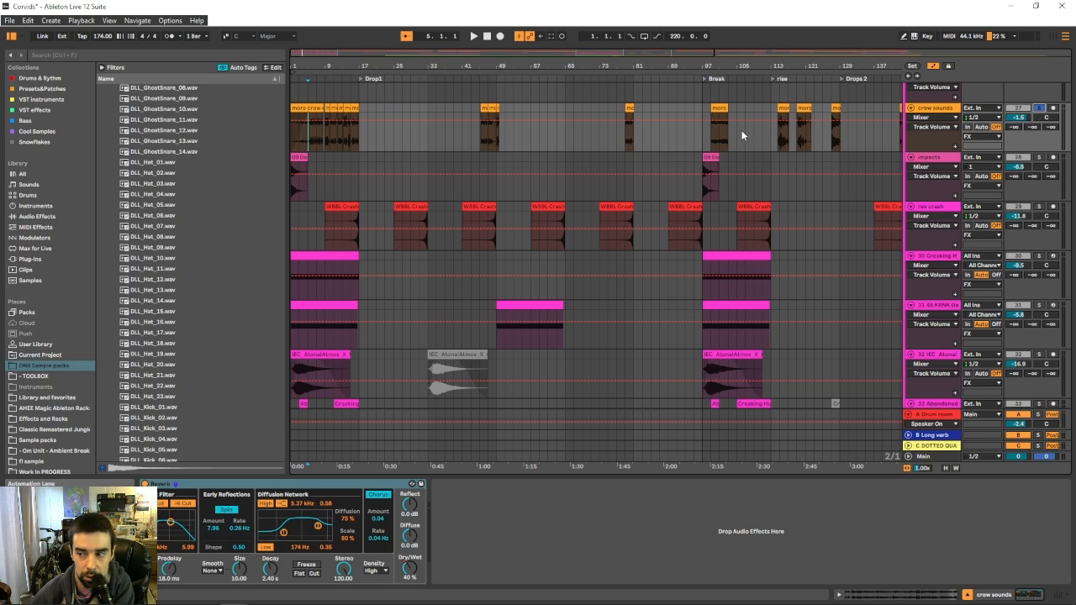
key(space)
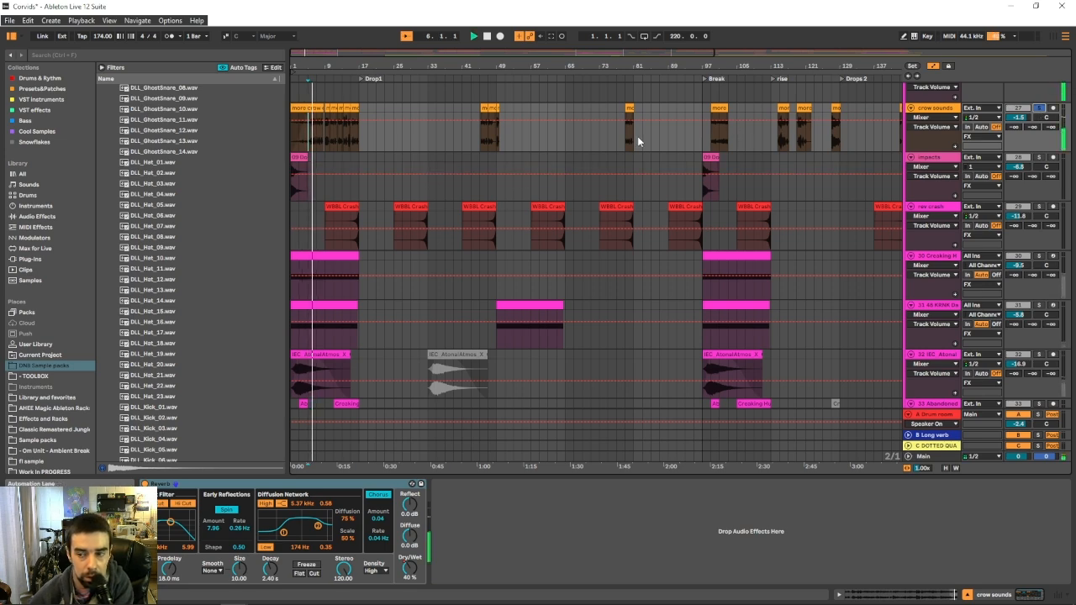
scroll(396, 163, up, 1)
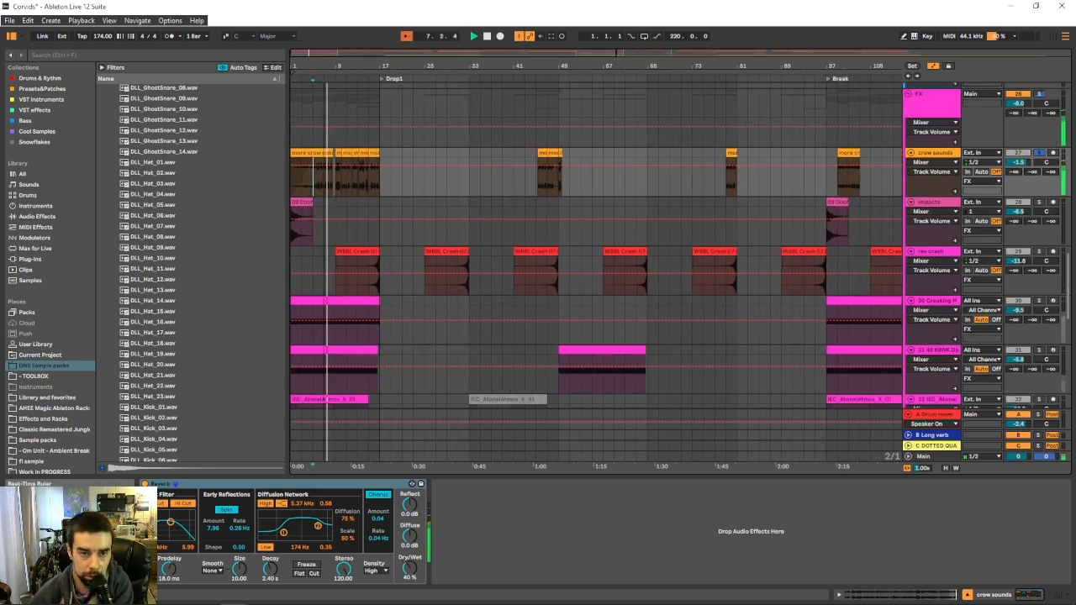
drag(356, 66, 357, 95)
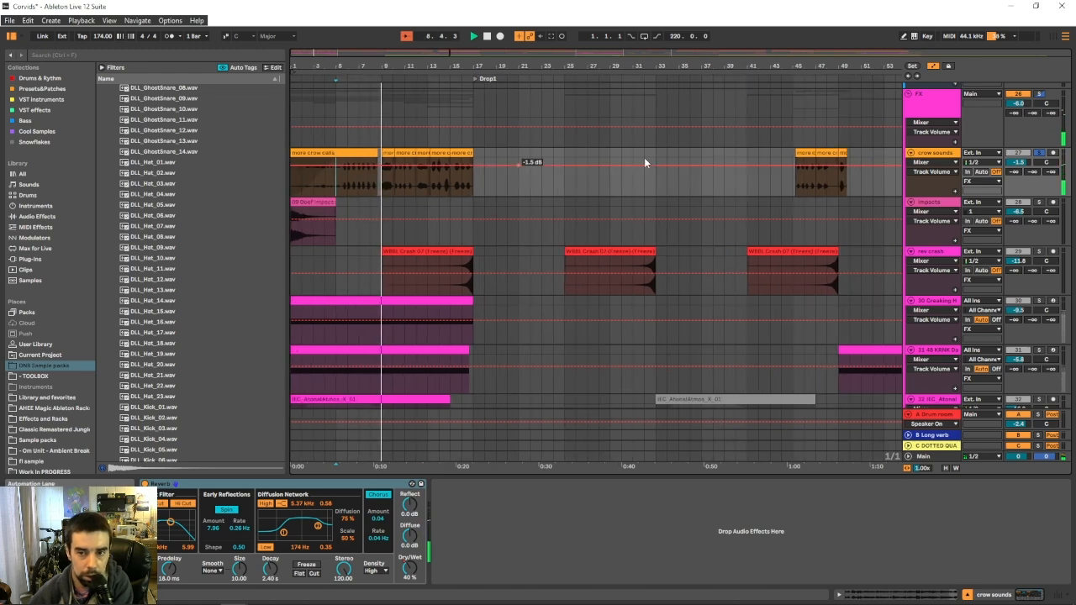
Solo the Vocal track and play its clip from bar 41.
scroll(448, 228, down, 3)
scroll(448, 228, down, 3)
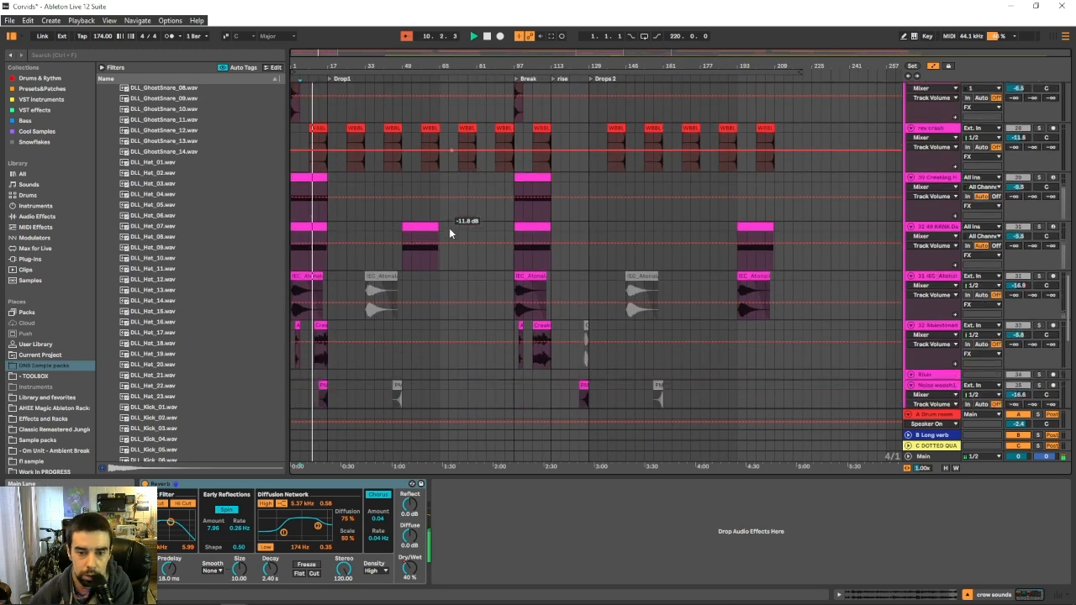
scroll(448, 228, down, 10)
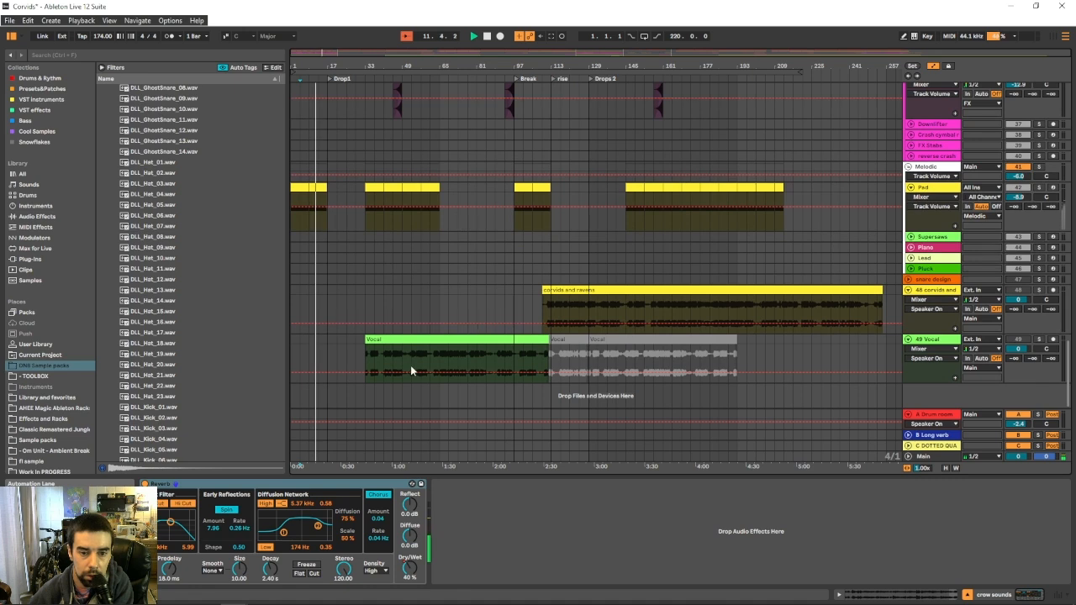
key(space)
click(383, 351)
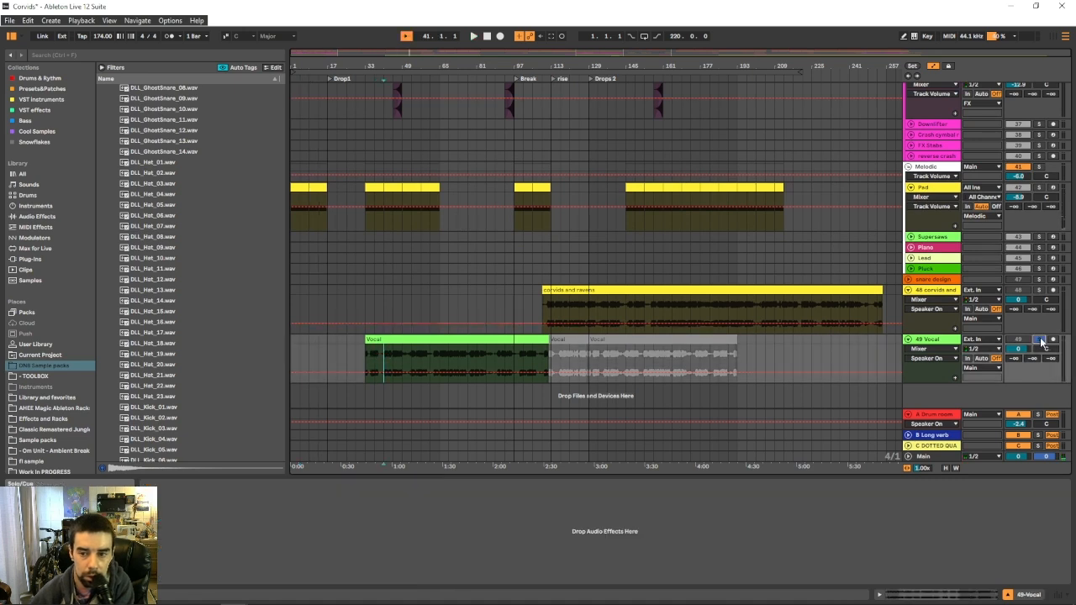
key(space)
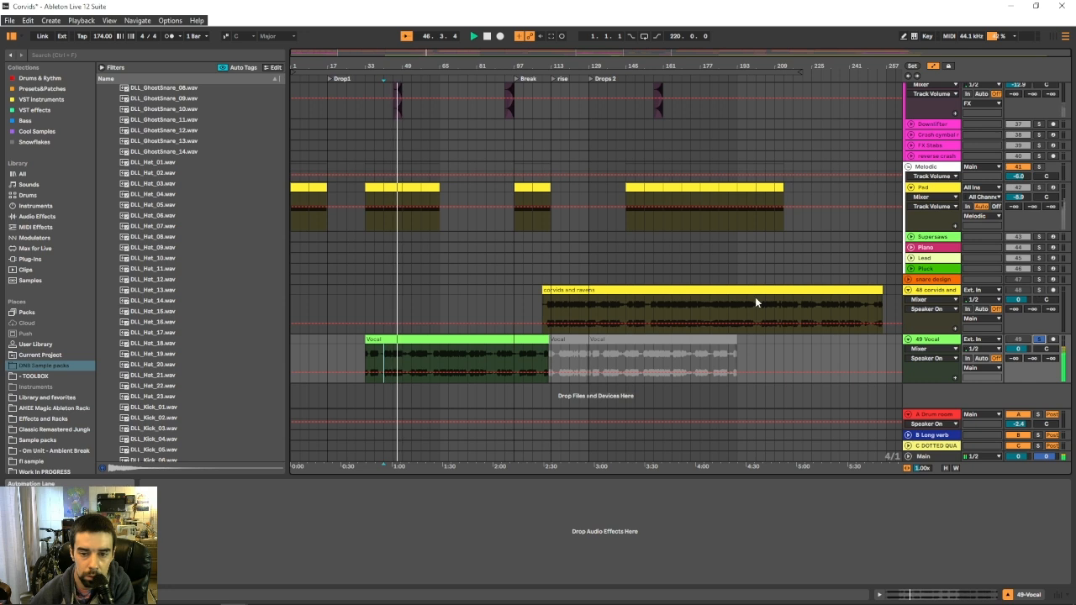
key(space)
Solo the corvids and ravens track, play it from bar 141, and turn its solo off again.
click(616, 307)
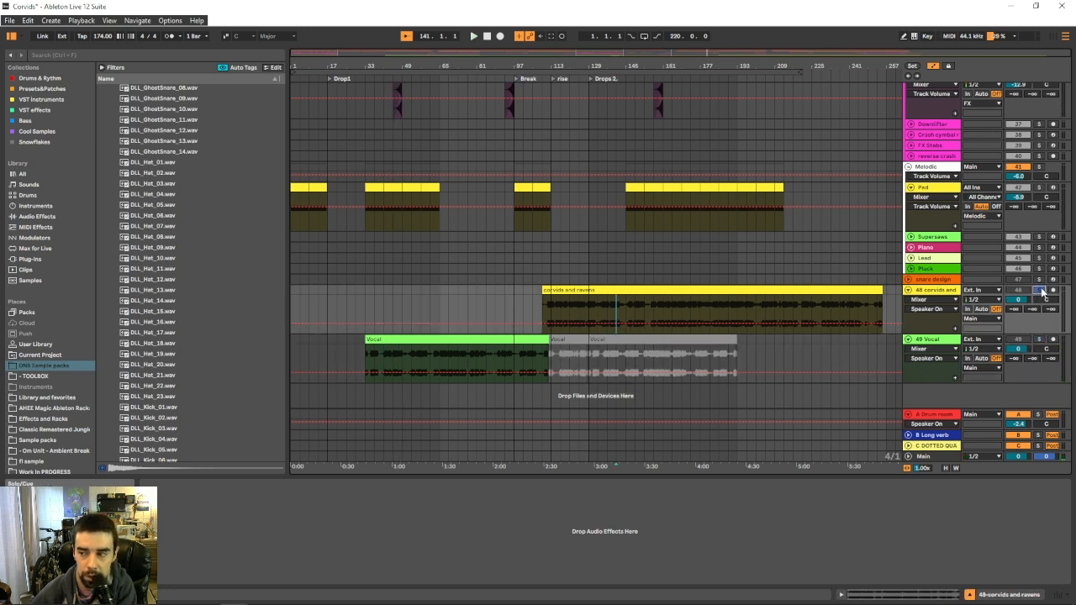
key(space)
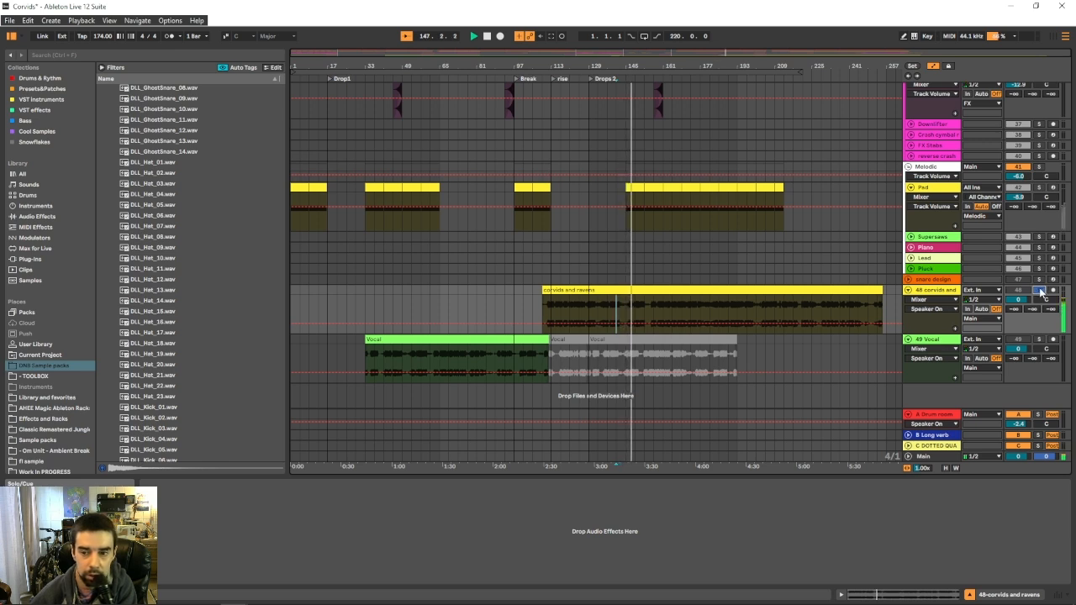
key(space)
click(1040, 291)
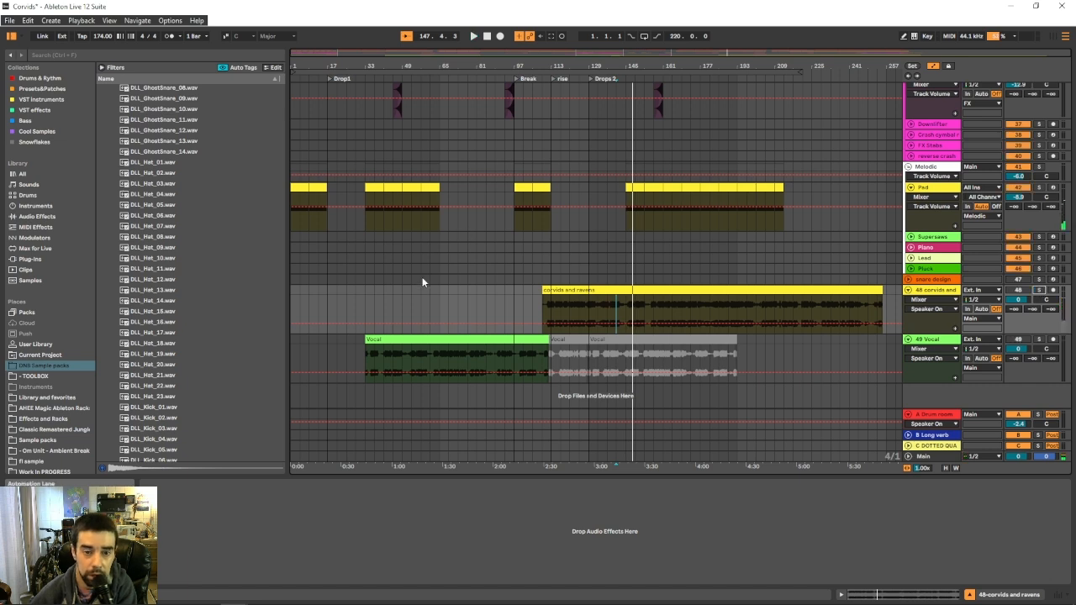
click(438, 299)
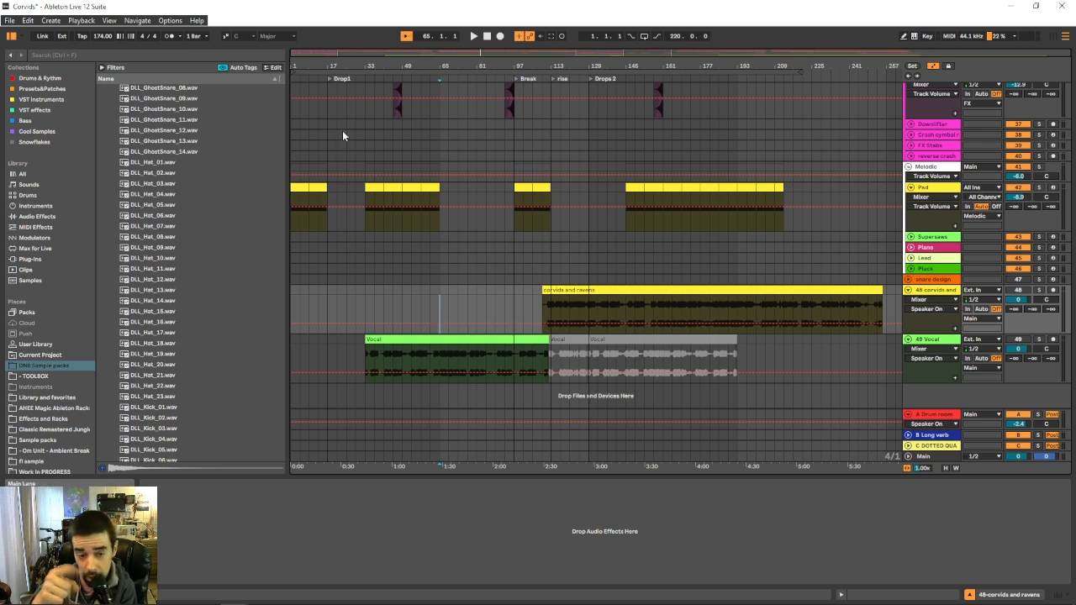
Switch to the Corvids 2 set and show the devices of the main 2 1 track at Drop1.
click(234, 593)
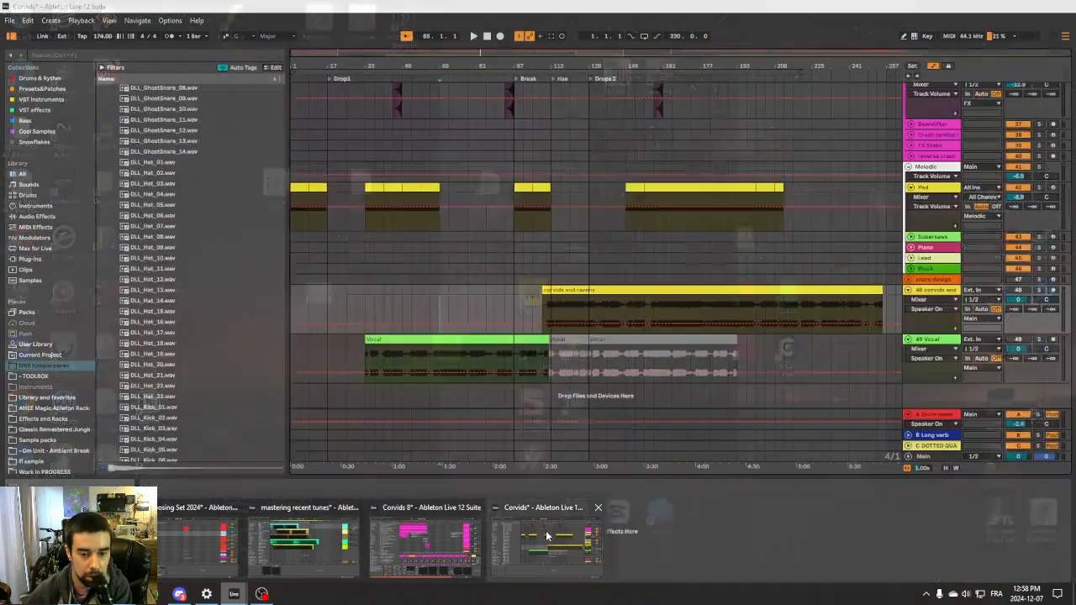
click(425, 542)
scroll(471, 210, up, 1)
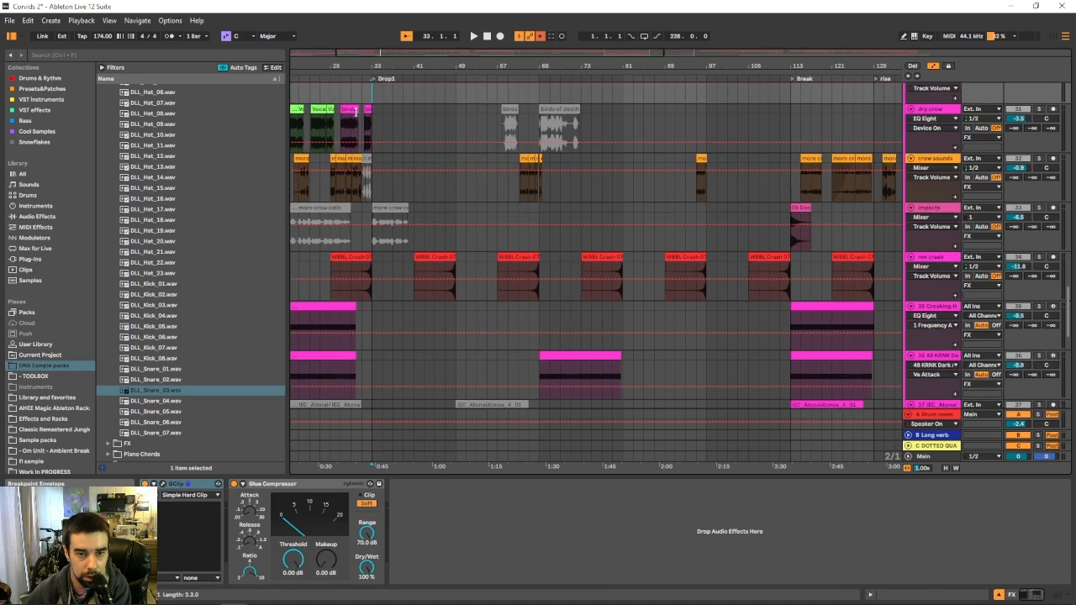
click(420, 128)
scroll(420, 123, up, 3)
scroll(420, 123, up, 6)
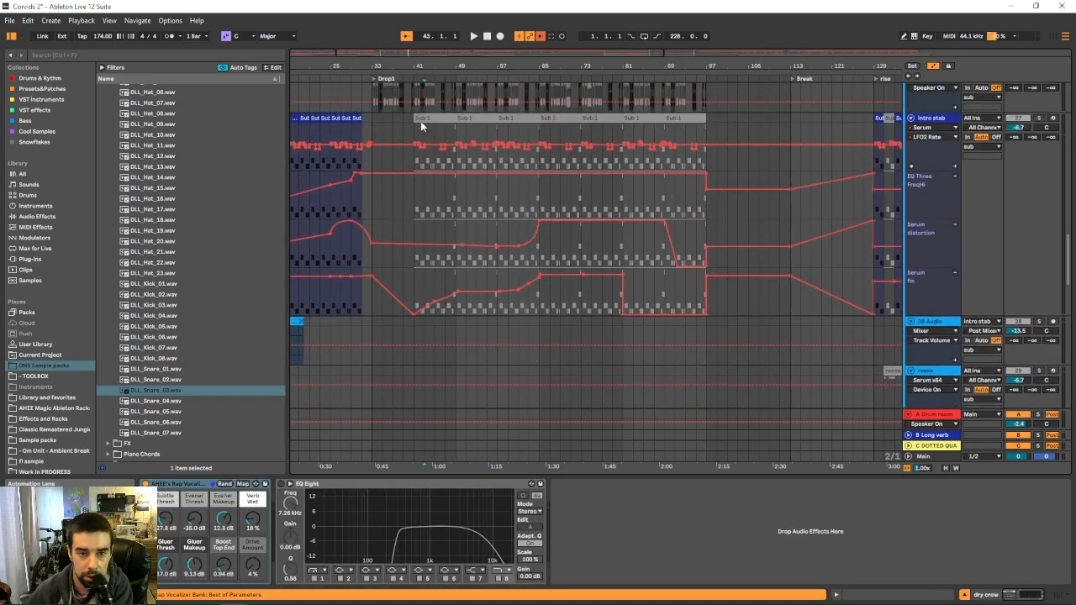
scroll(420, 121, up, 3)
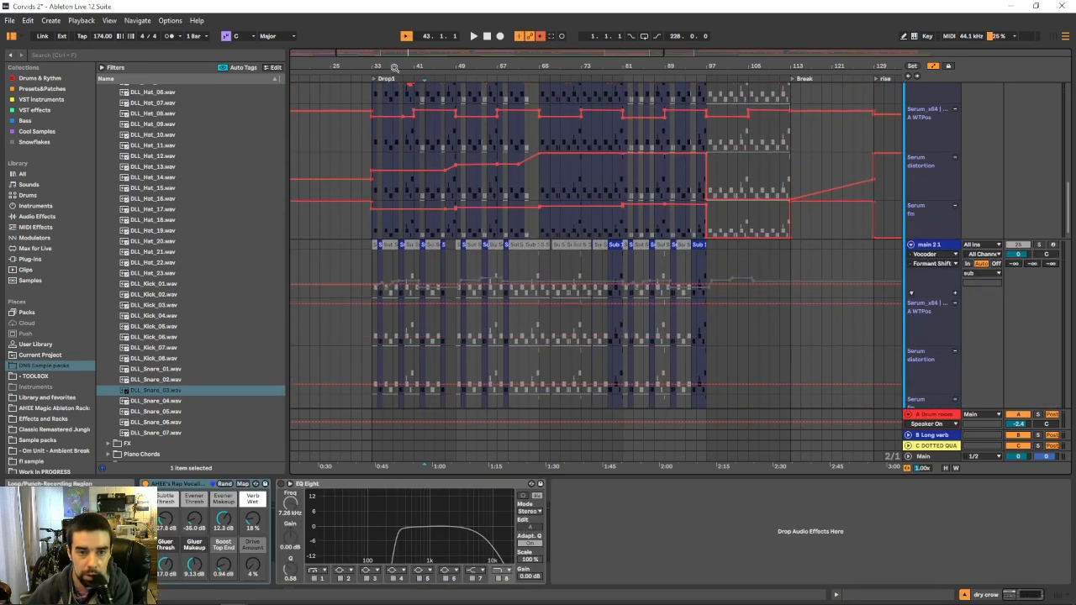
drag(397, 68, 412, 160)
click(425, 259)
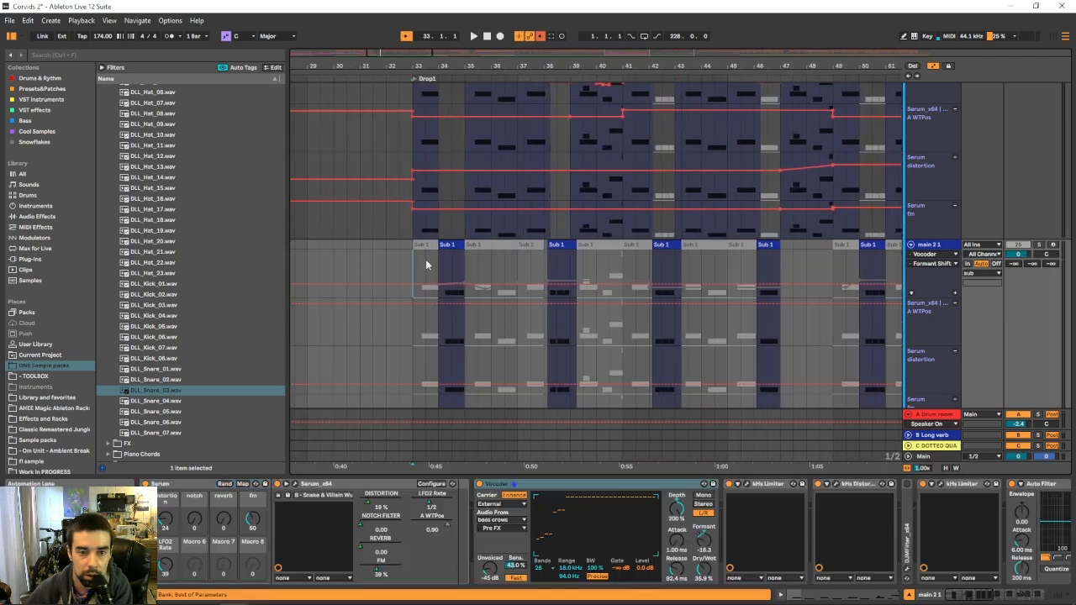
Solo the main 2 1 track and play its vocoded bass from Drop1 at bar 33.
scroll(429, 251, down, 3)
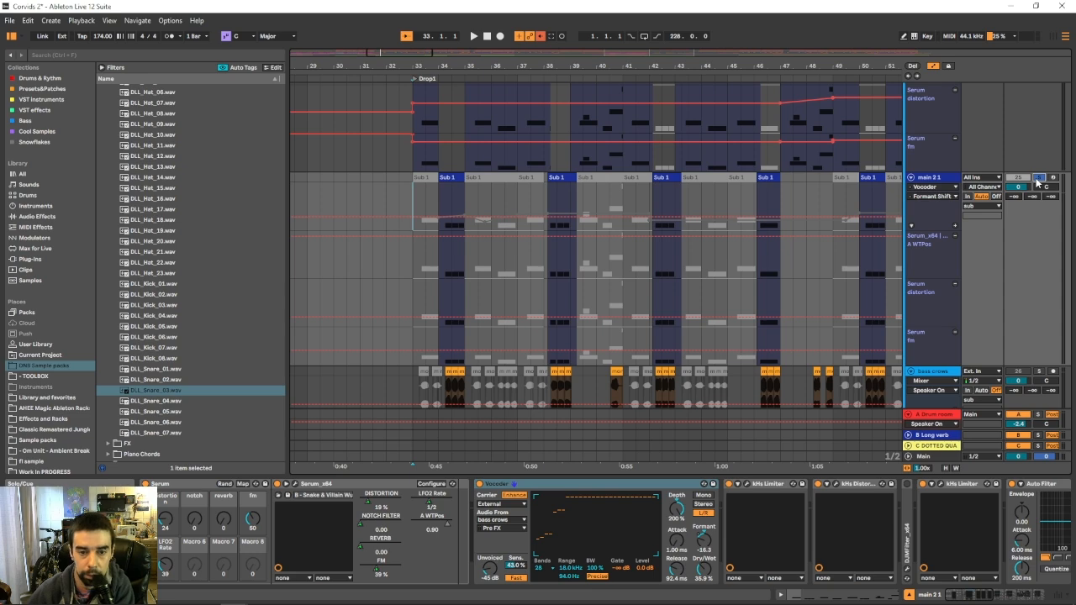
scroll(438, 210, down, 2)
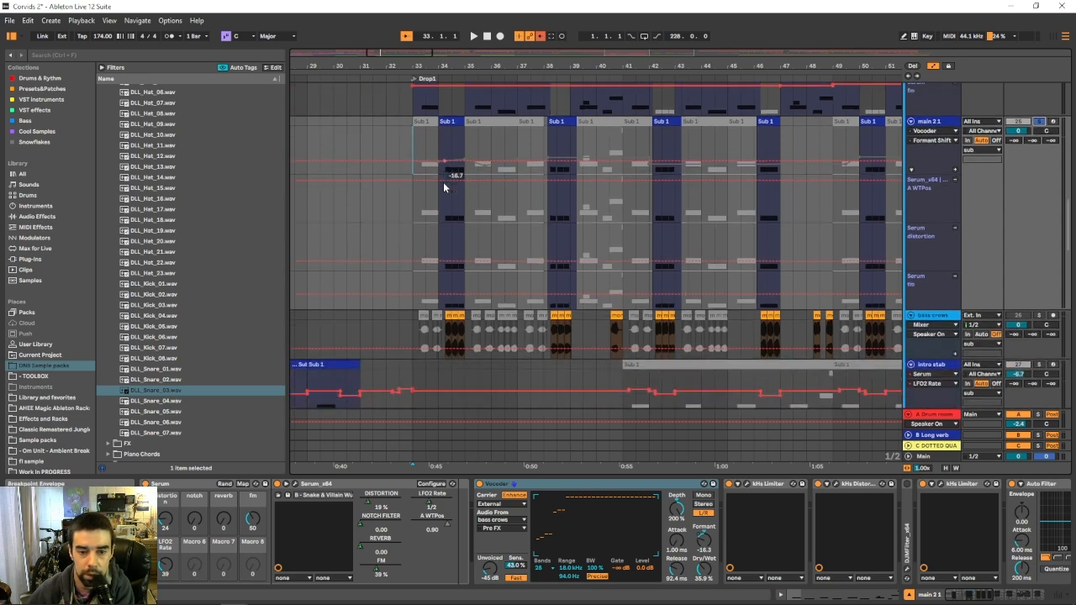
drag(855, 67, 673, 171)
key(space)
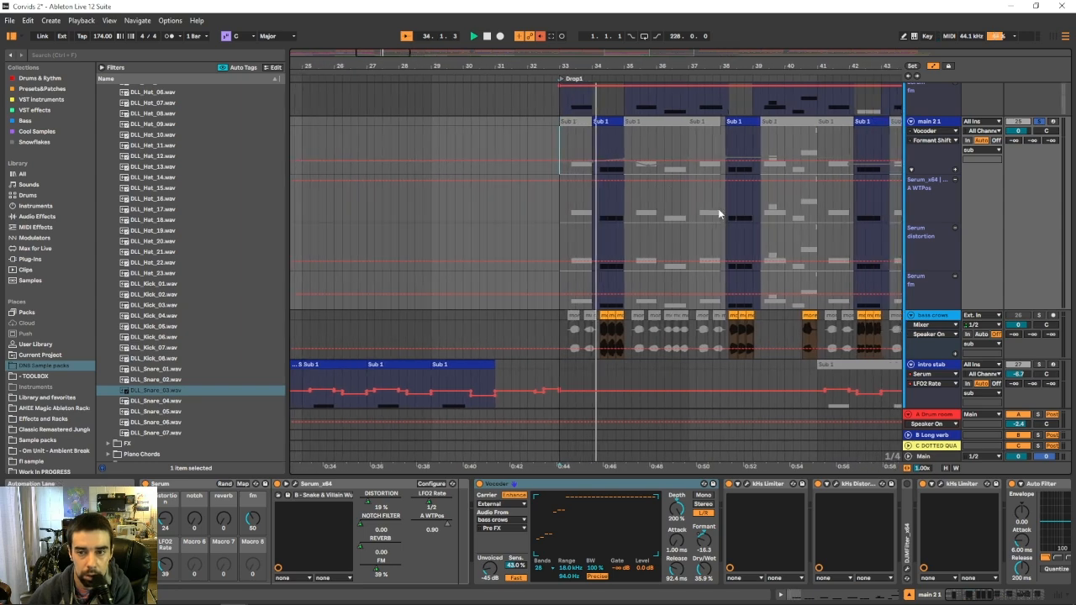
key(space)
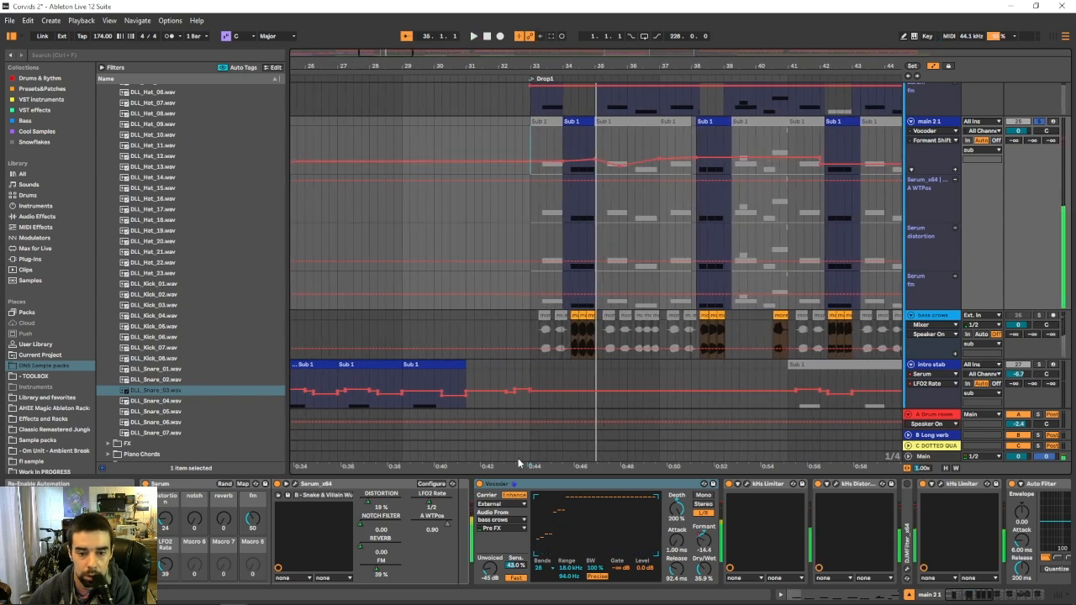
Bypass the Vocoder on the main 2 1 track and turn the Serum rack's distortion and fm macros down to 0.
click(480, 484)
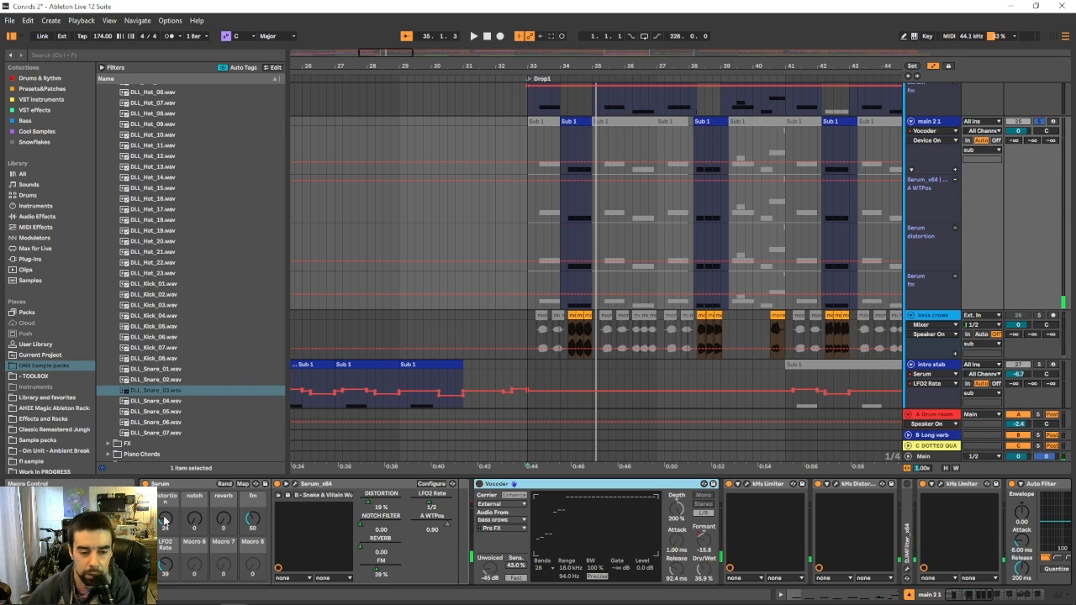
drag(165, 520, 166, 546)
drag(252, 518, 252, 546)
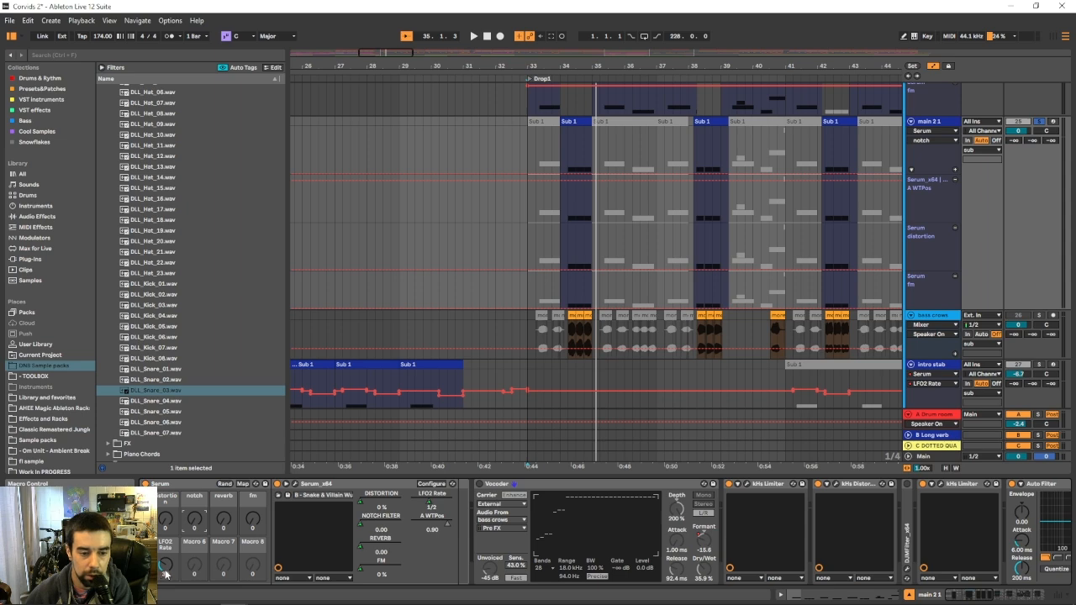
Play the simplified bass patch from Drop1, and compare it from bar 34 with the Vocoder switched back on.
key(space)
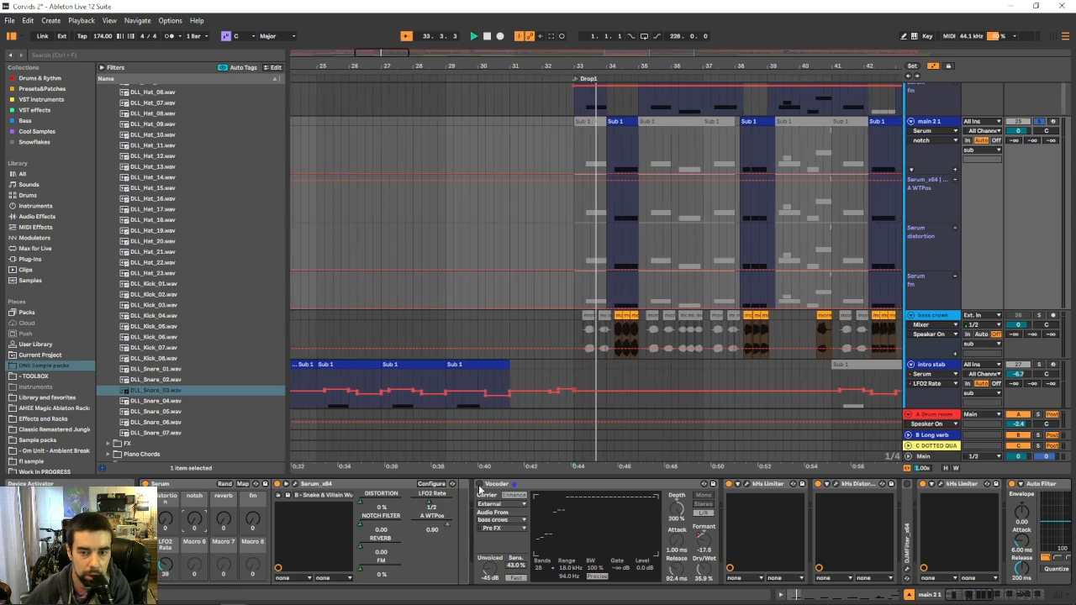
key(space)
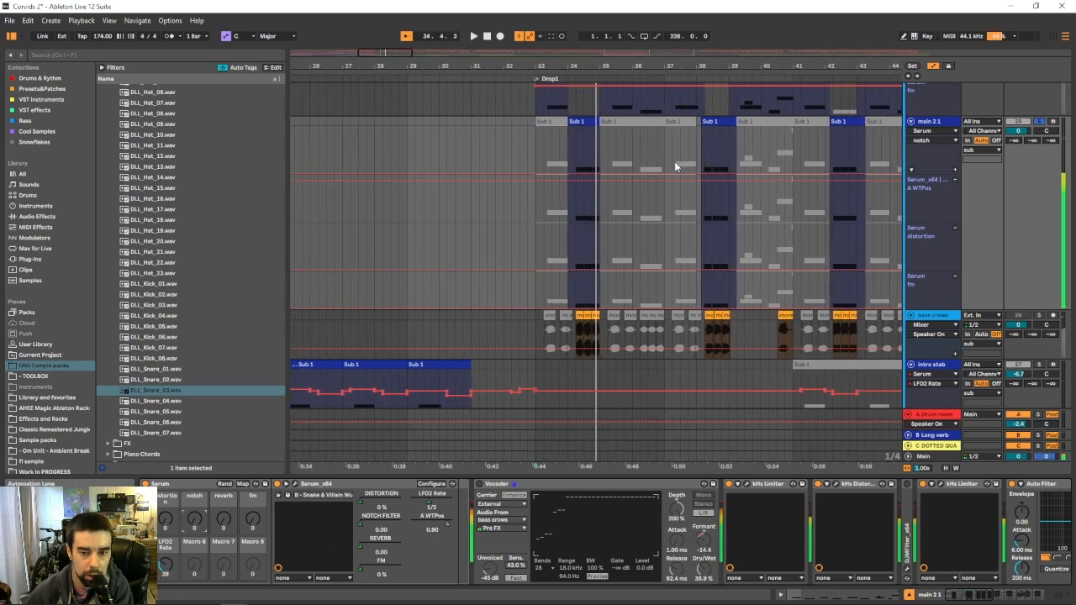
click(569, 221)
click(480, 487)
key(space)
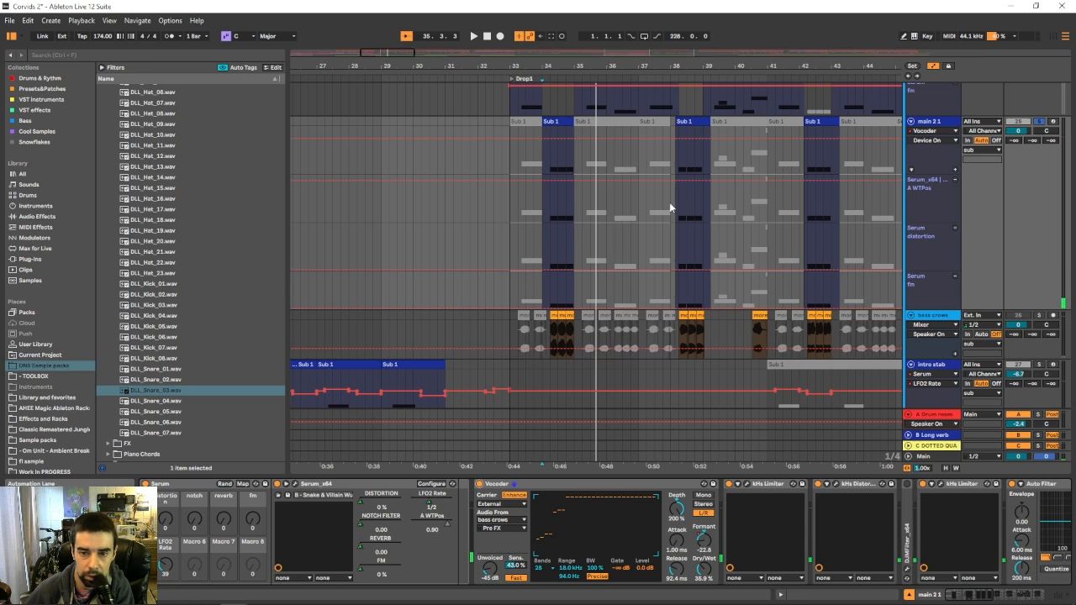
Solo the bass crows track that feeds the Vocoder and place the playback start at 34.2.
click(549, 211)
scroll(552, 315, down, 1)
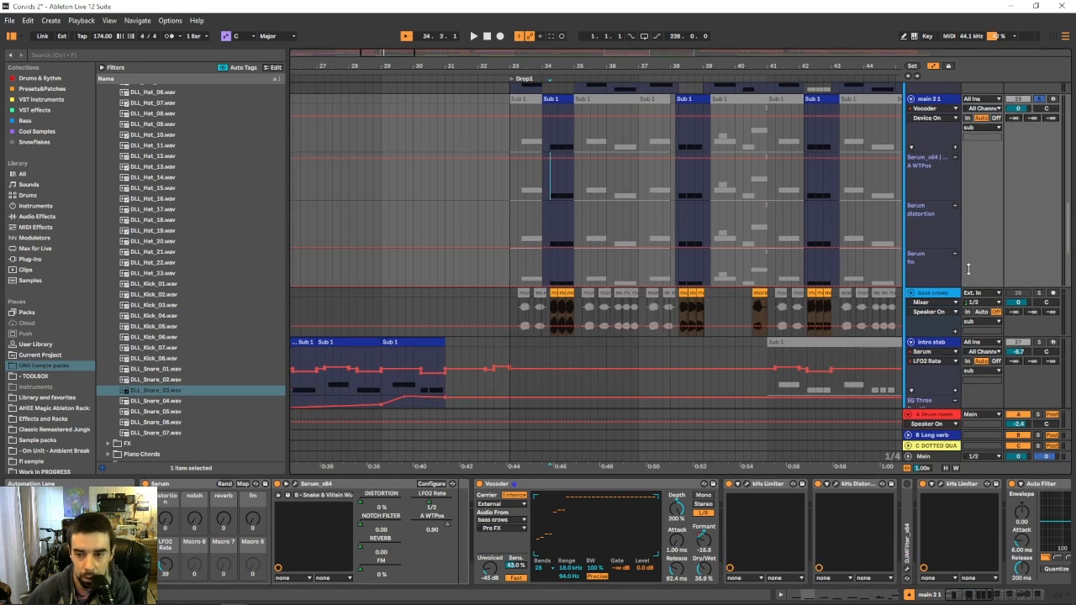
click(1039, 292)
click(551, 311)
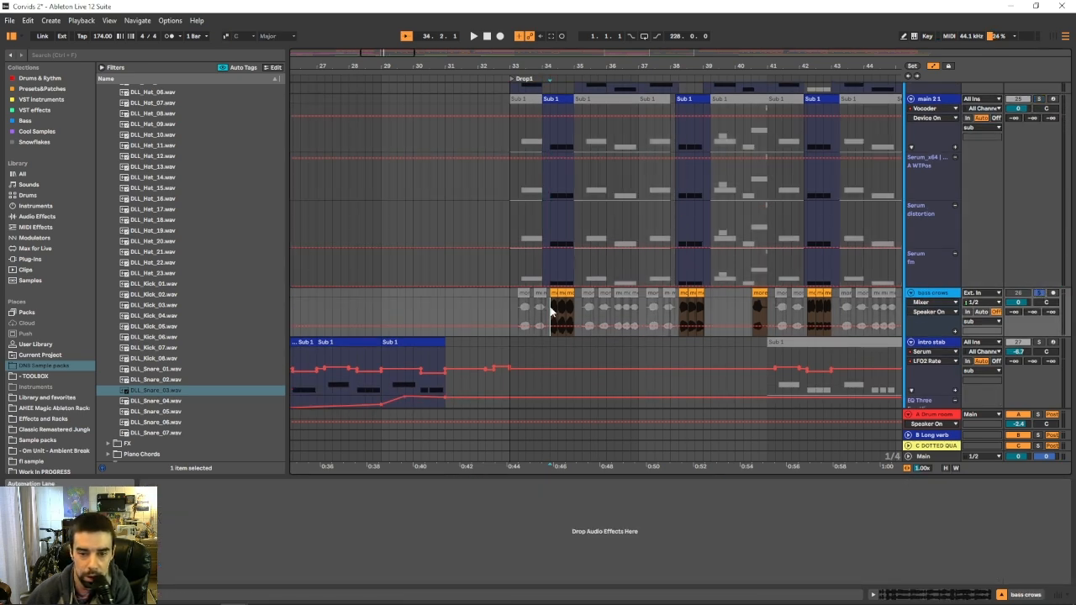
Examine the three consecutive more crow calls clips on the bass crows track between 34.2 and bar 35.
scroll(551, 307, up, 1)
drag(541, 65, 449, 180)
scroll(616, 272, down, 2)
click(561, 271)
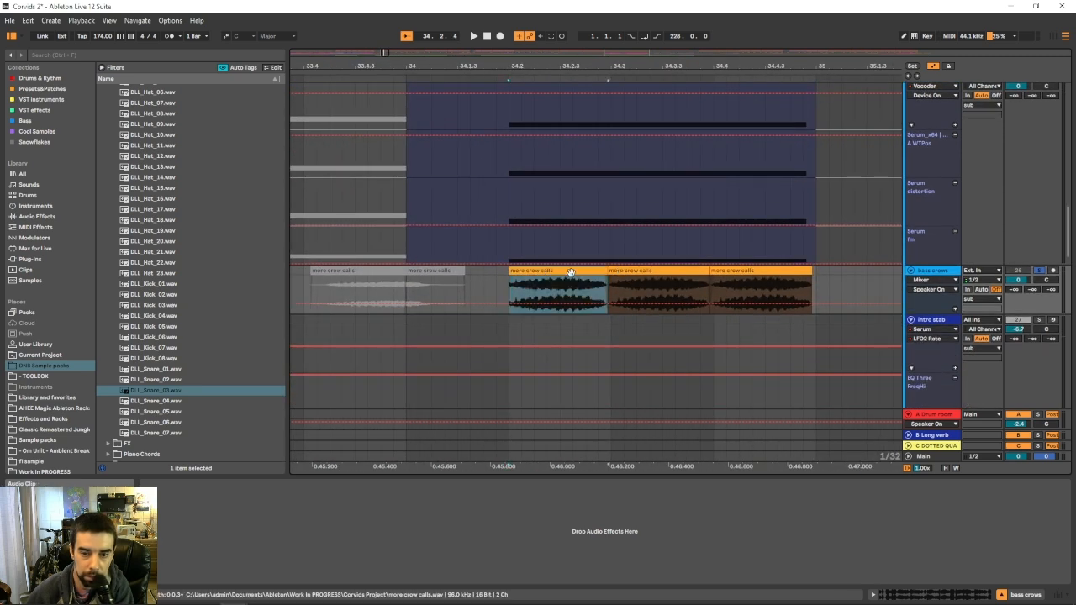
click(663, 288)
click(722, 270)
click(687, 271)
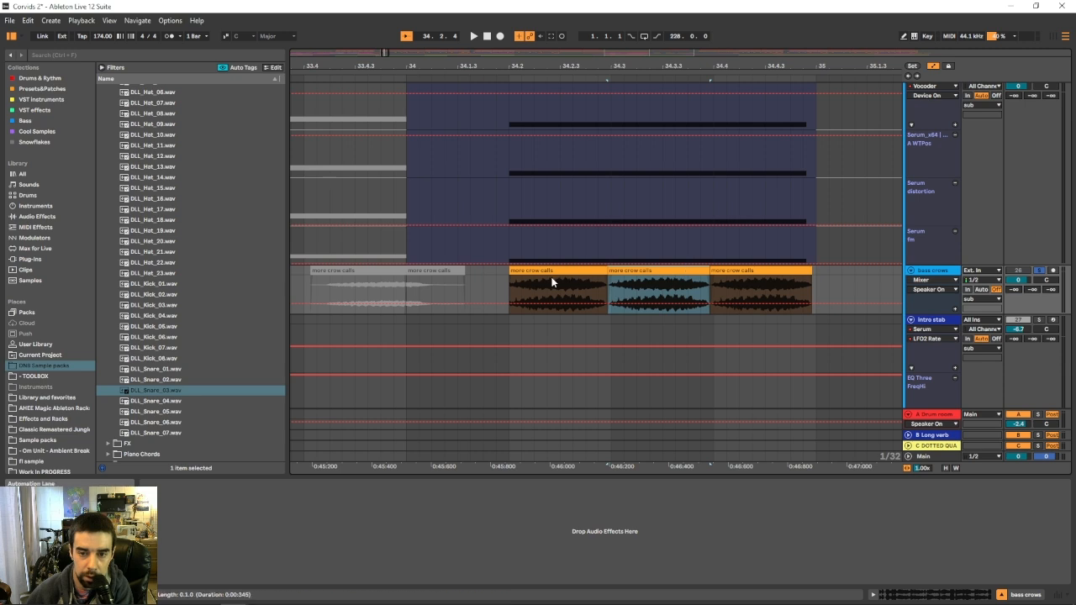
Play the soloed bass crows clips from 34.2 past the next active group in bar 38.
click(501, 288)
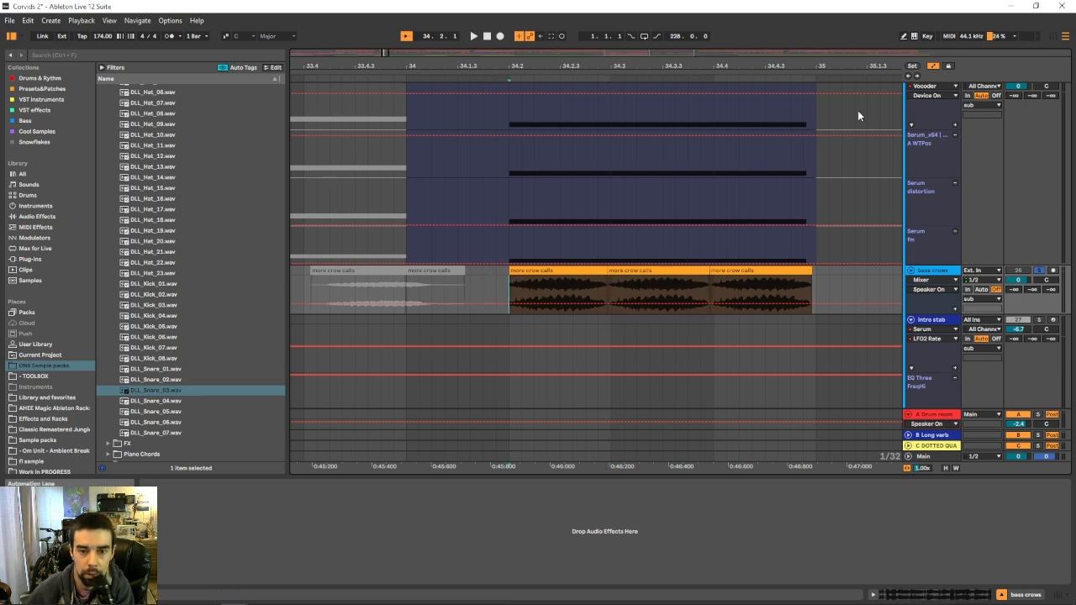
key(space)
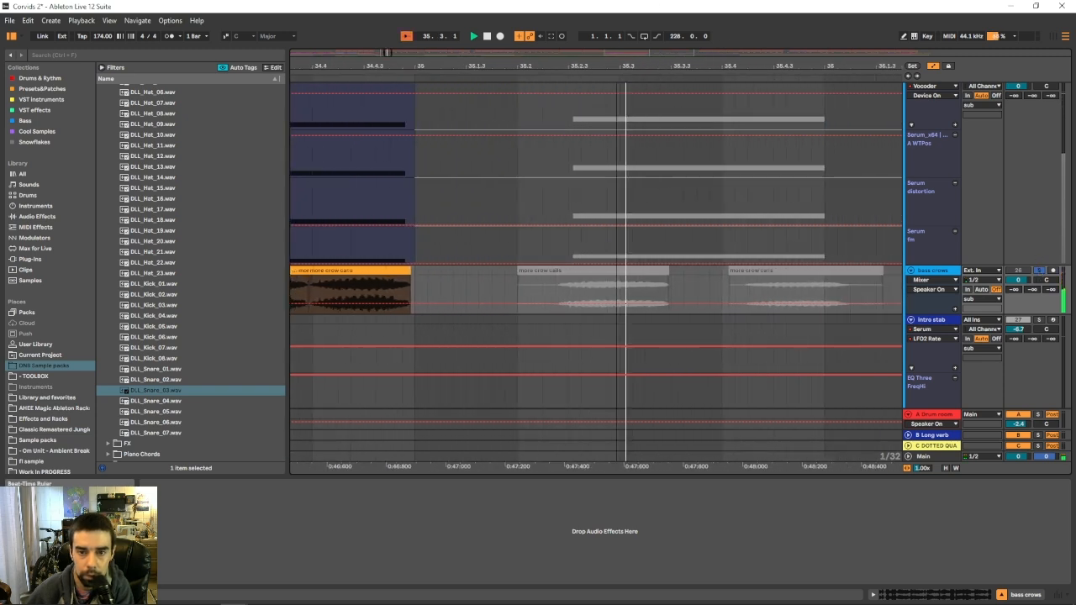
drag(434, 66, 393, 13)
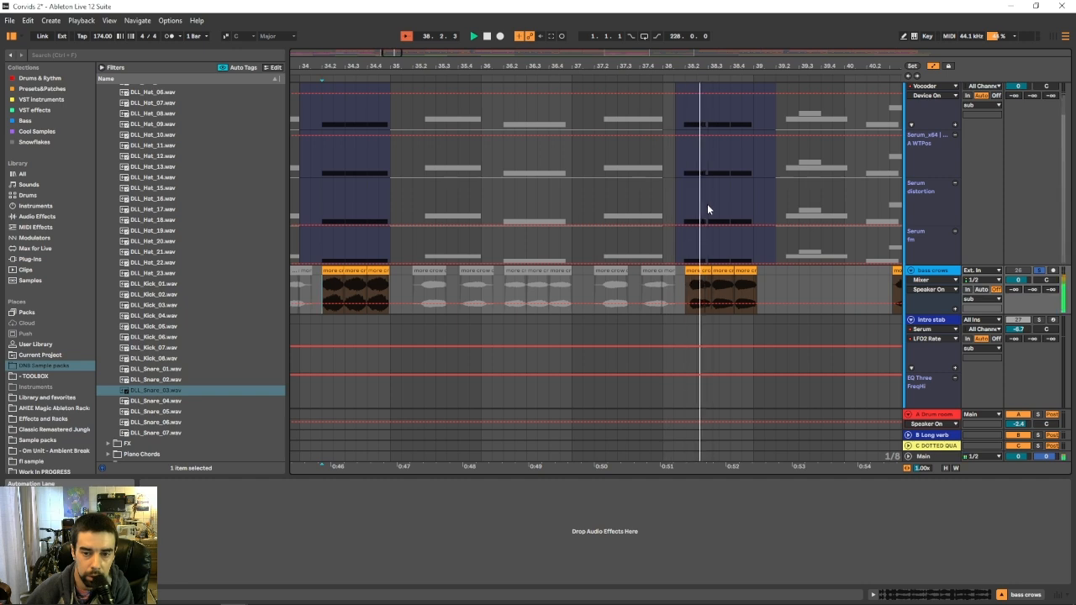
drag(681, 66, 686, 47)
scroll(992, 157, up, 1)
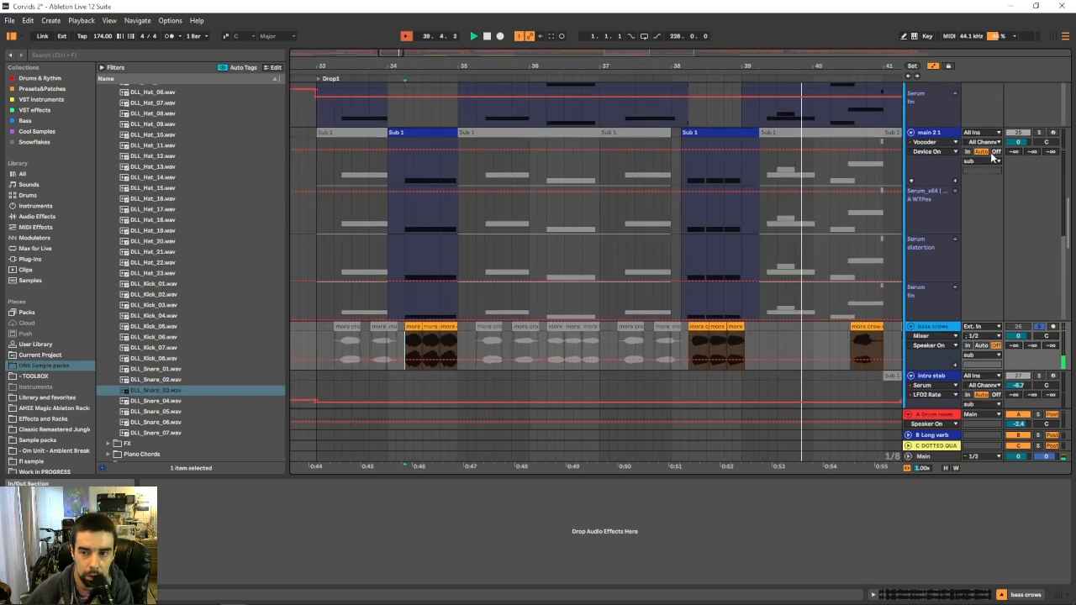
Solo the main 2 1 track again and audition the bar 34 phrase while varying the Vocoder's Formant shift.
click(585, 163)
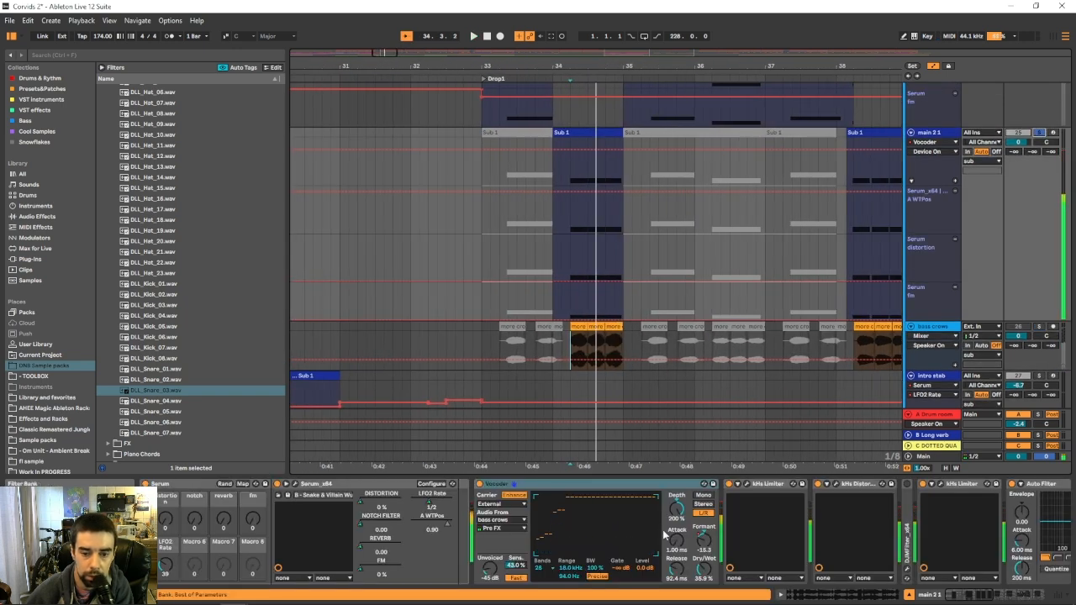
drag(678, 509, 679, 516)
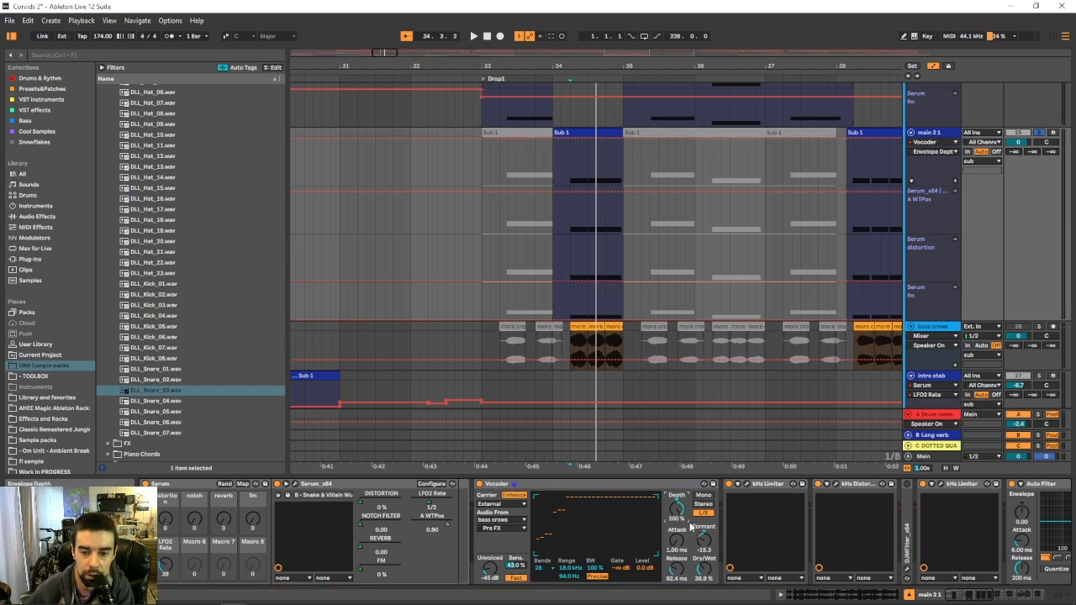
drag(706, 543, 706, 521)
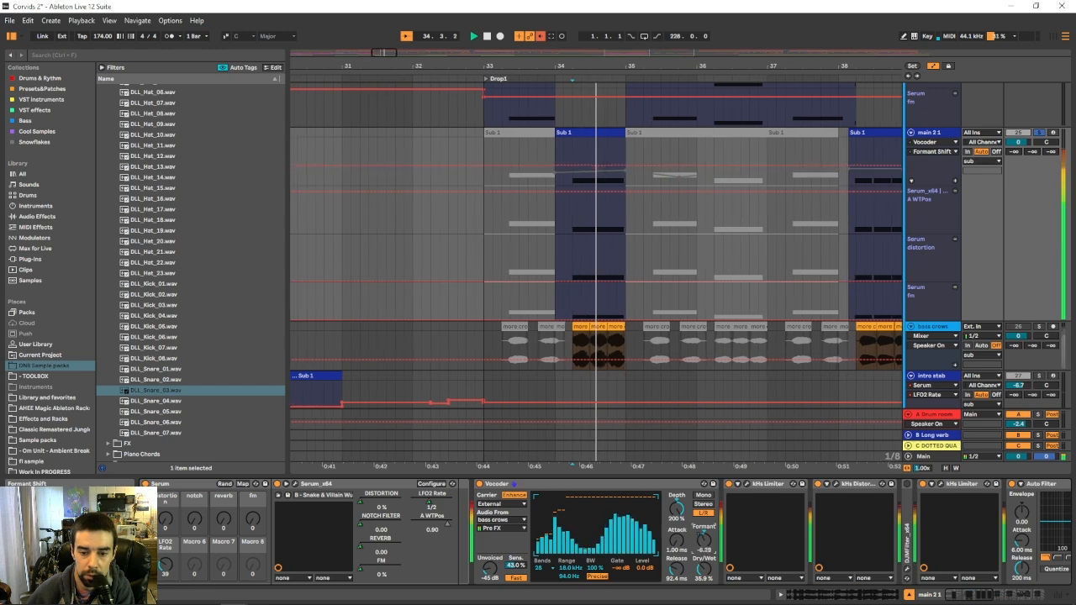
key(space)
key(space)
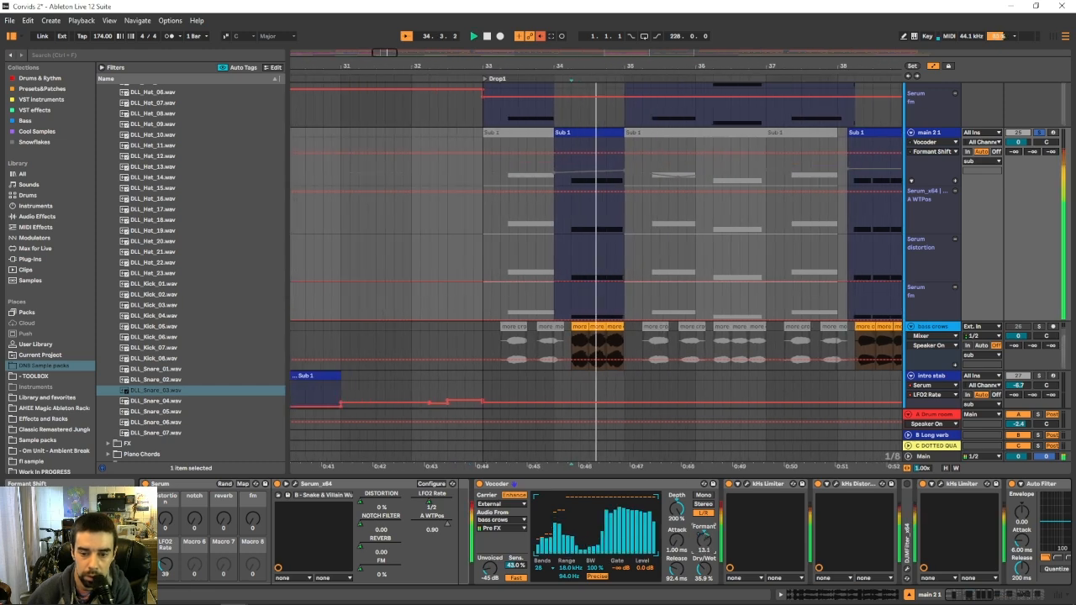
key(space)
mouse_move(704, 540)
mouse_down()
mouse_move(704, 561)
mouse_move(704, 525)
mouse_up()
key(space)
key(space)
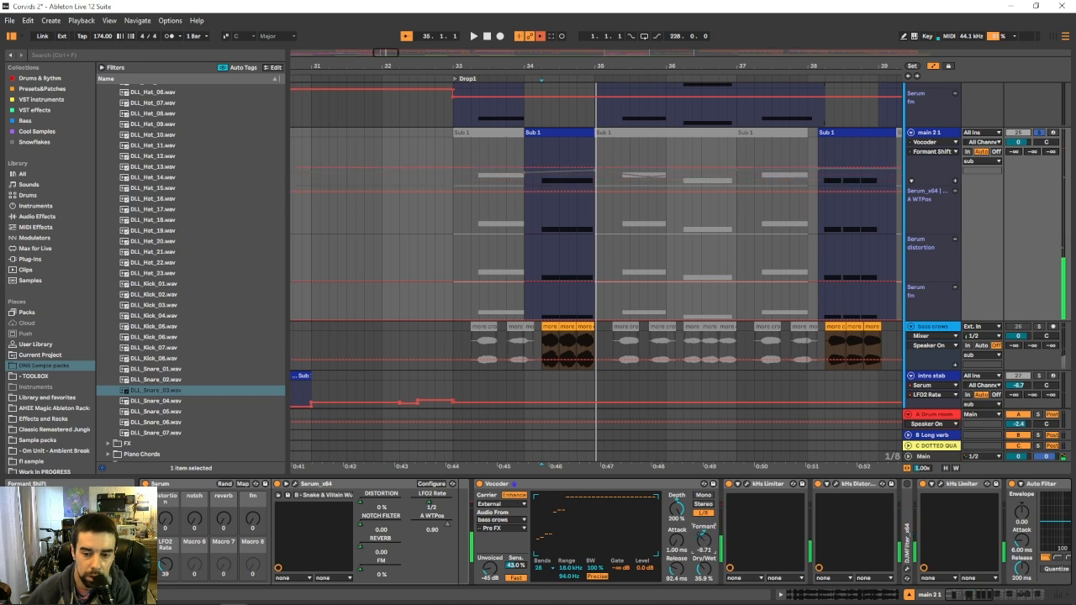
Audition the bar 34 phrase with the Vocoder's Dry/Wet at 100%, and bring Dry/Wet down to 32%.
double_click(707, 571)
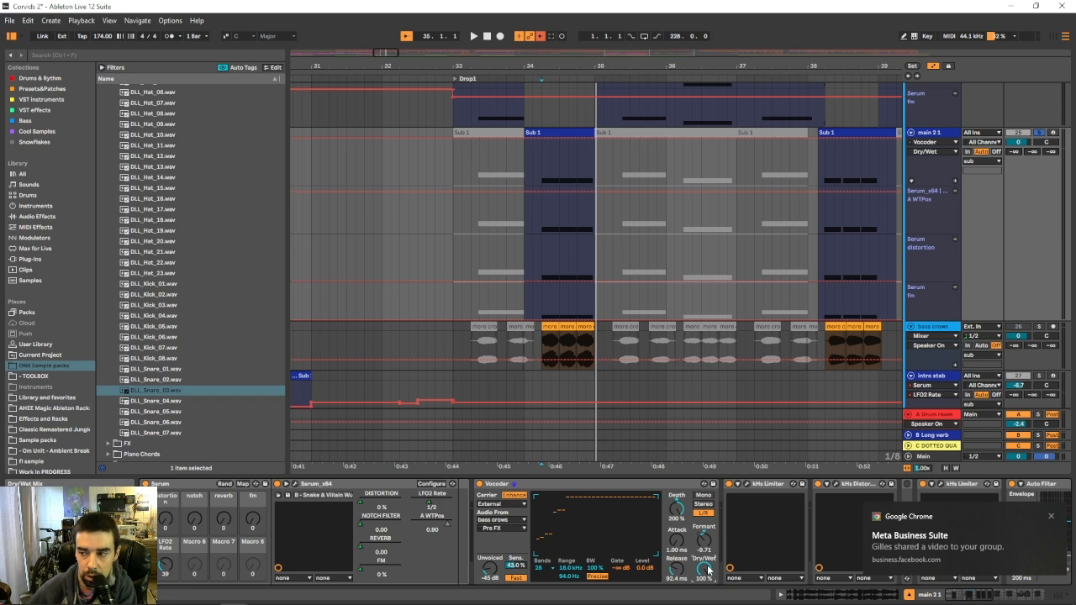
key(space)
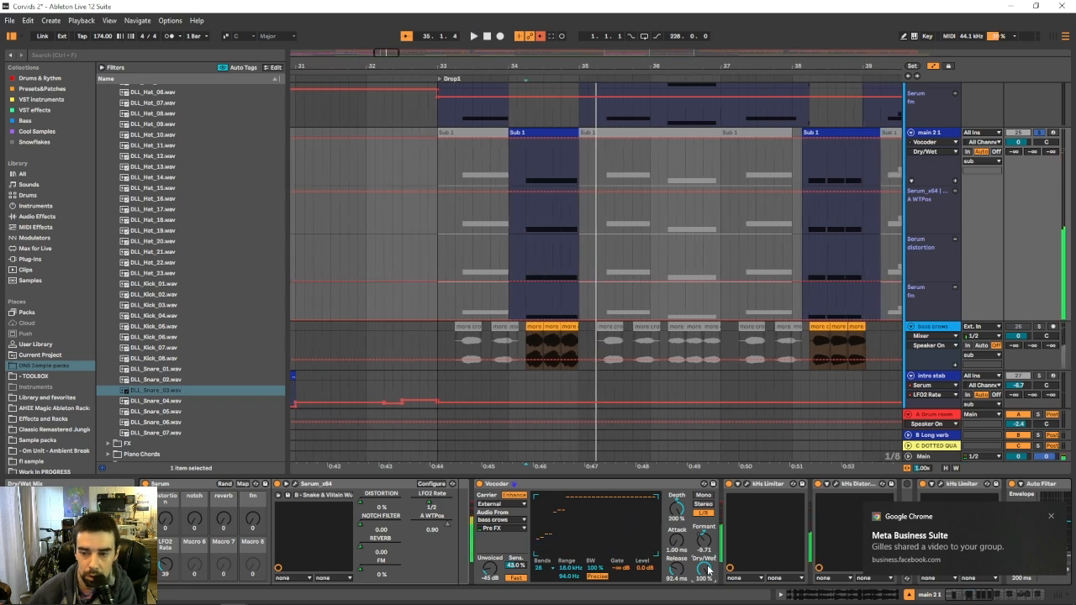
drag(708, 572, 707, 604)
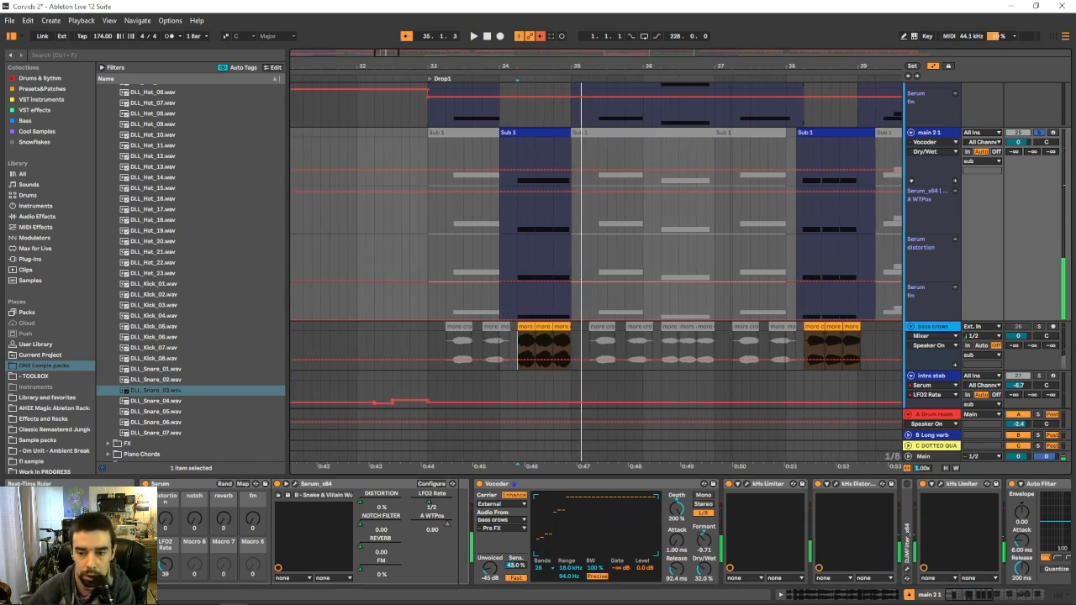
Bypass both kHs Limiters and the kHs Distortion after the Vocoder and audition the bar 34 phrase without them.
drag(973, 597, 993, 598)
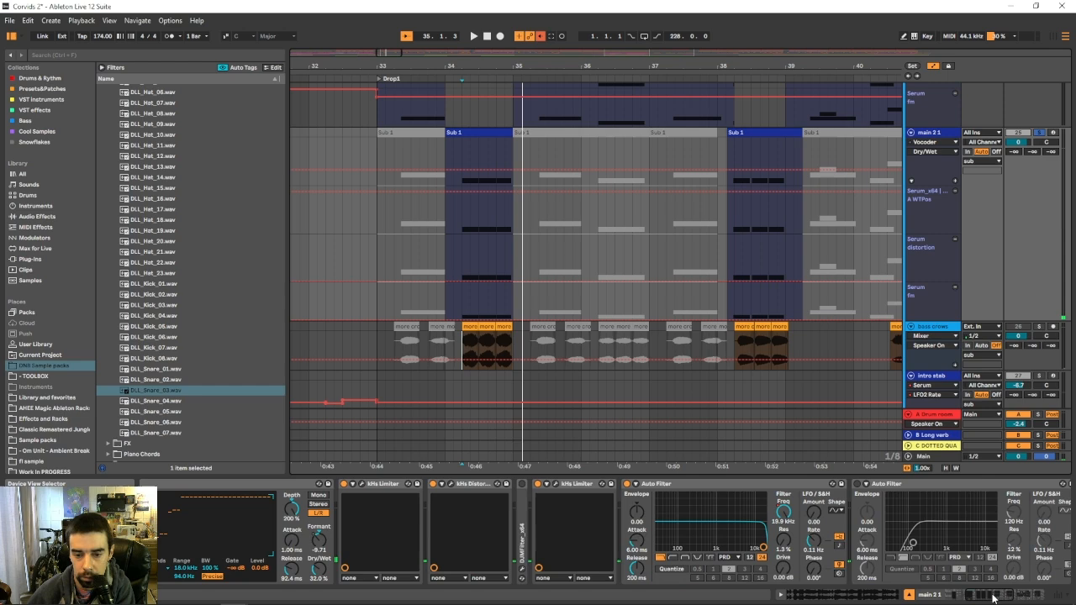
click(343, 485)
click(432, 484)
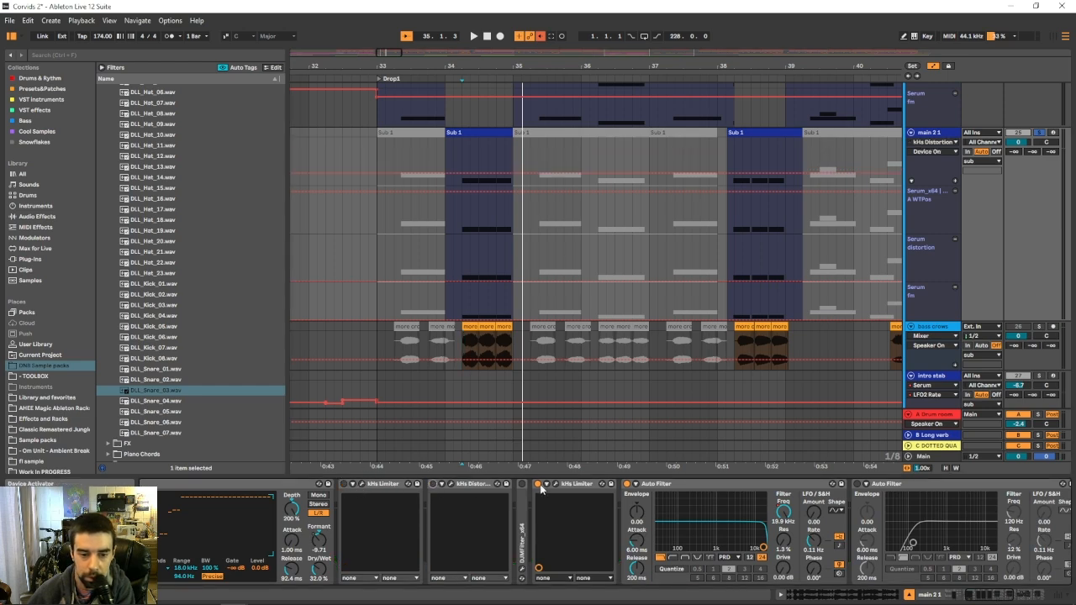
click(538, 484)
key(space)
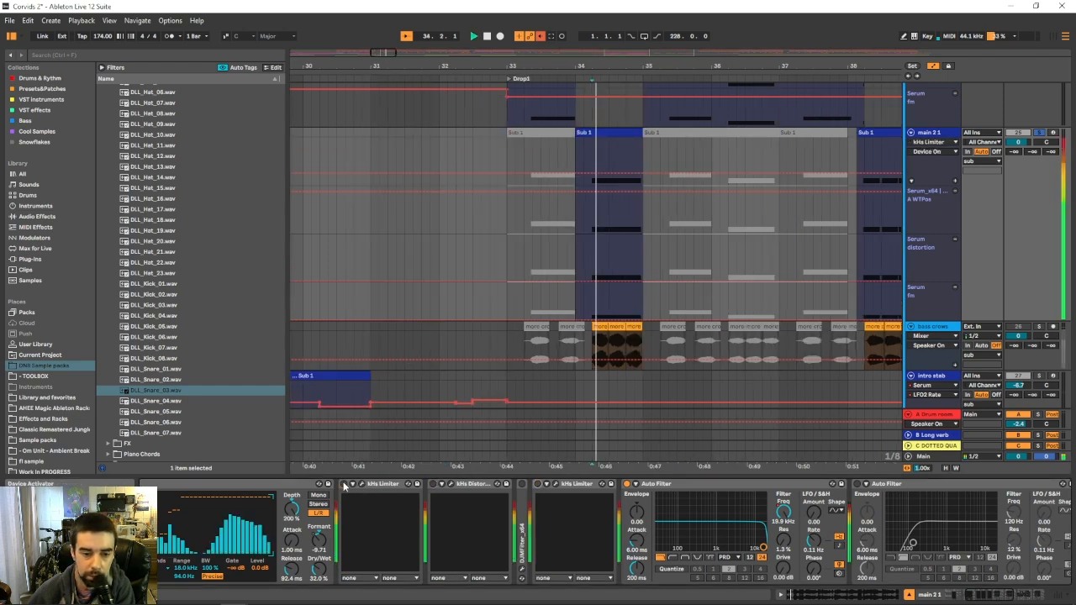
key(space)
Re-enable the two kHs Limiters and the kHs Distortion while replaying the bar 34 phrase to compare the sound.
click(344, 484)
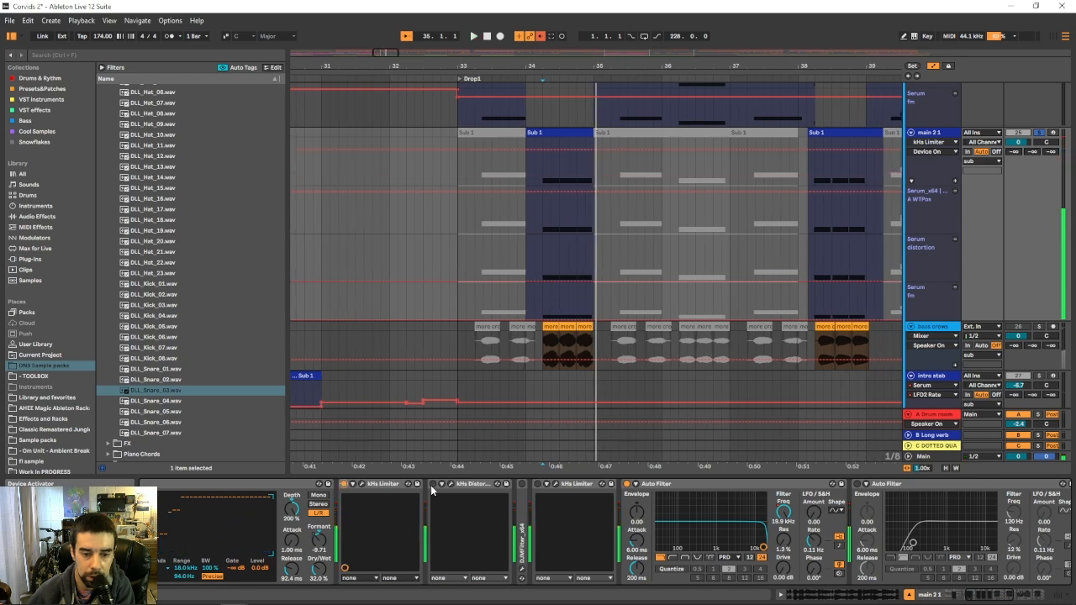
click(433, 485)
key(space)
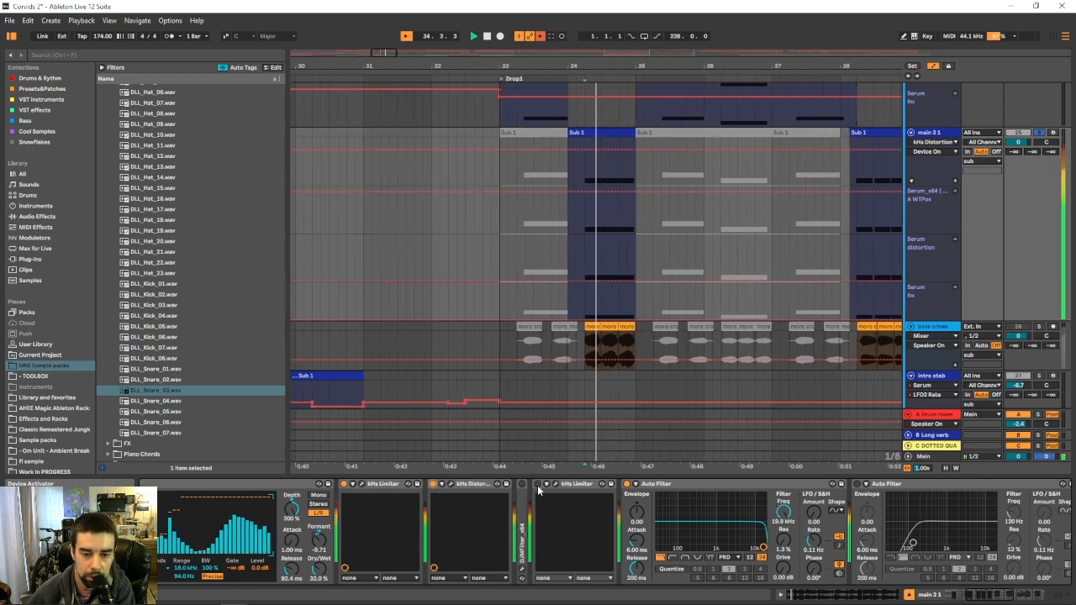
click(1015, 593)
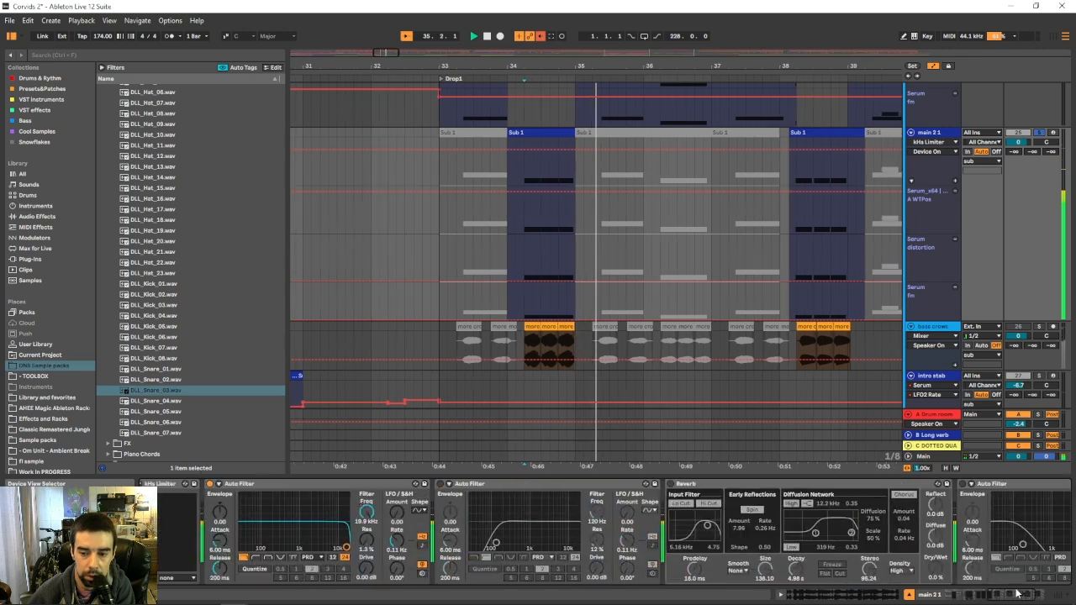
Select the main bass track and open the plug-in window of its Serum instrument.
scroll(879, 338, up, 4)
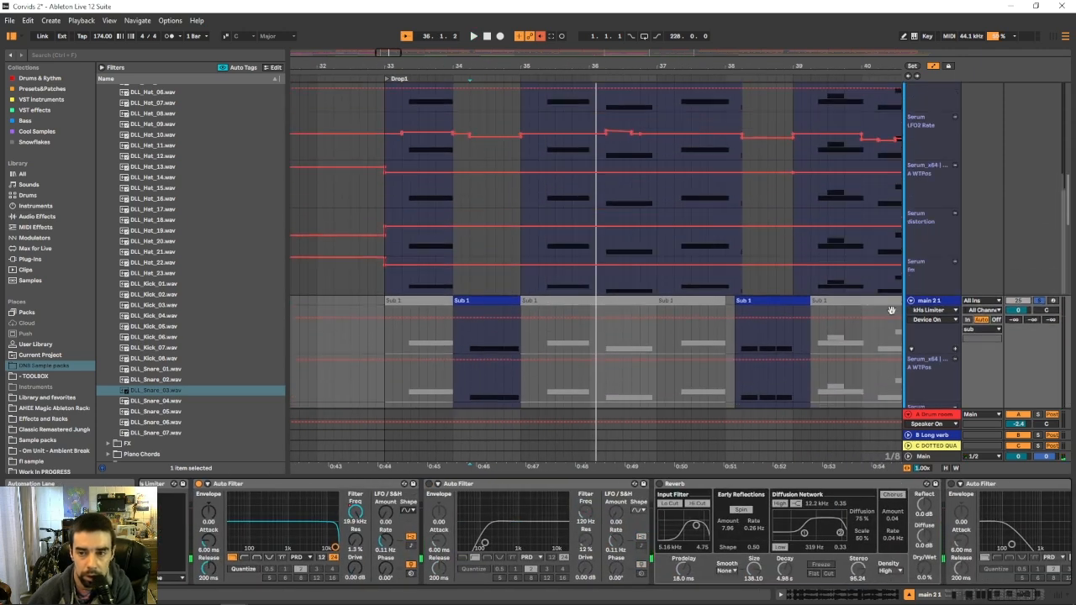
scroll(891, 310, up, 5)
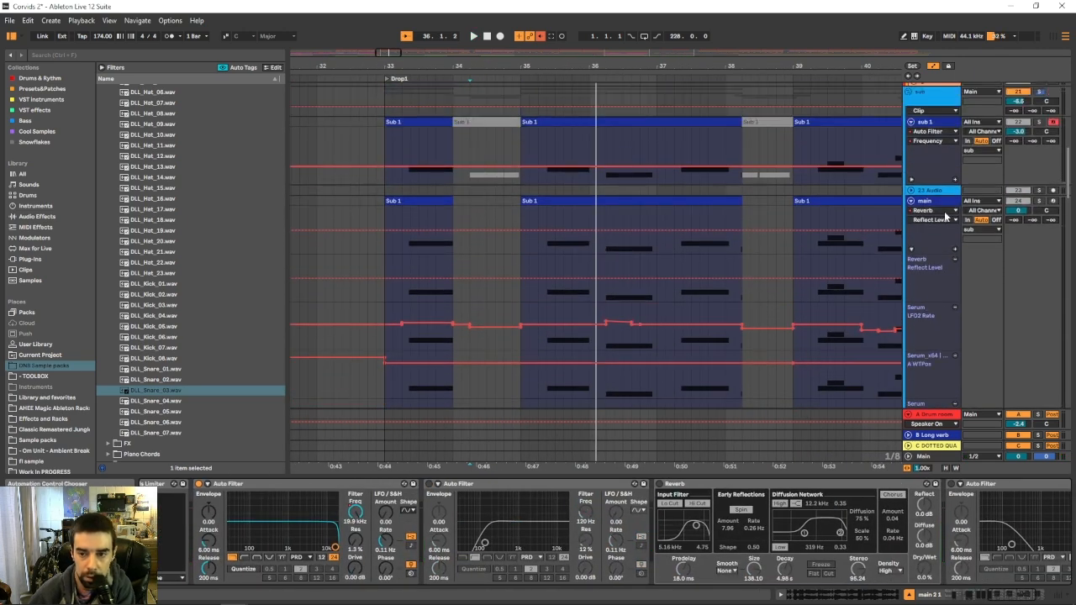
click(948, 203)
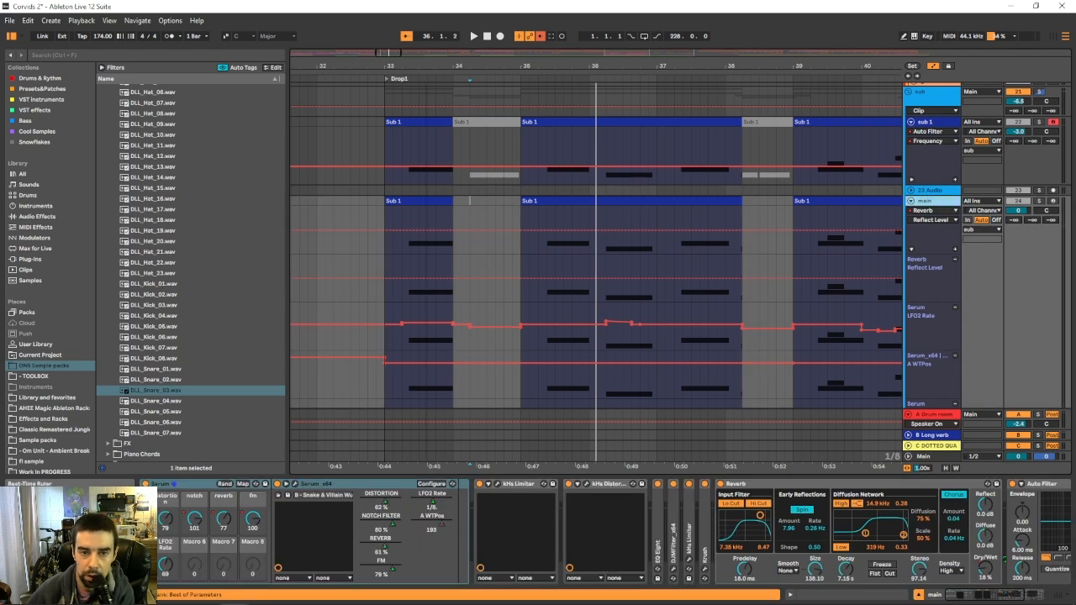
drag(469, 66, 454, 111)
click(368, 496)
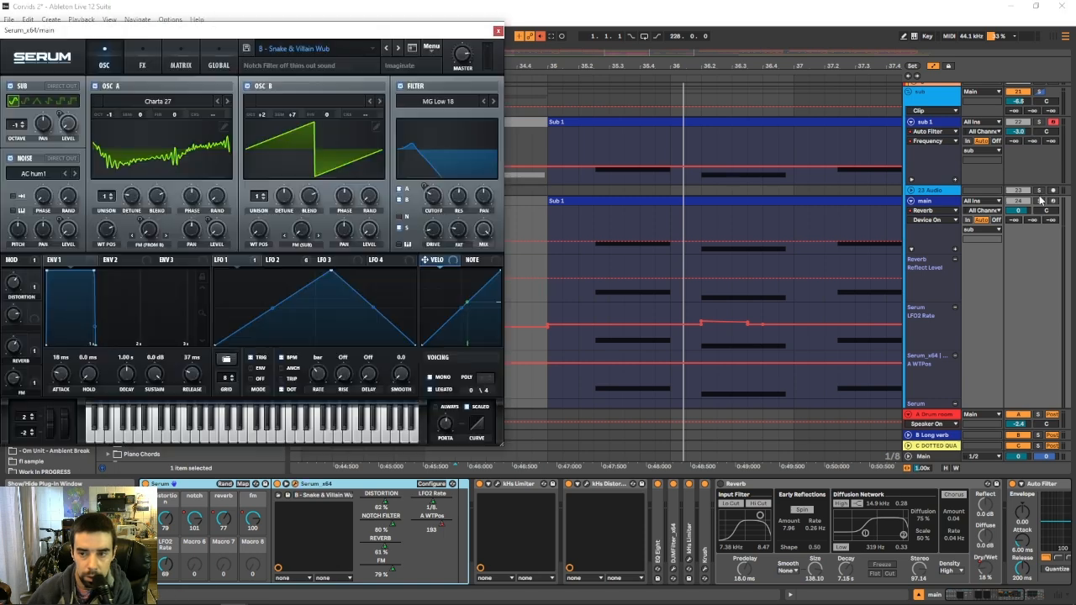
Solo the main track and play its Serum bass from around bar 37 with the synth window open.
click(1039, 200)
click(545, 226)
drag(571, 65, 779, 62)
click(538, 226)
key(space)
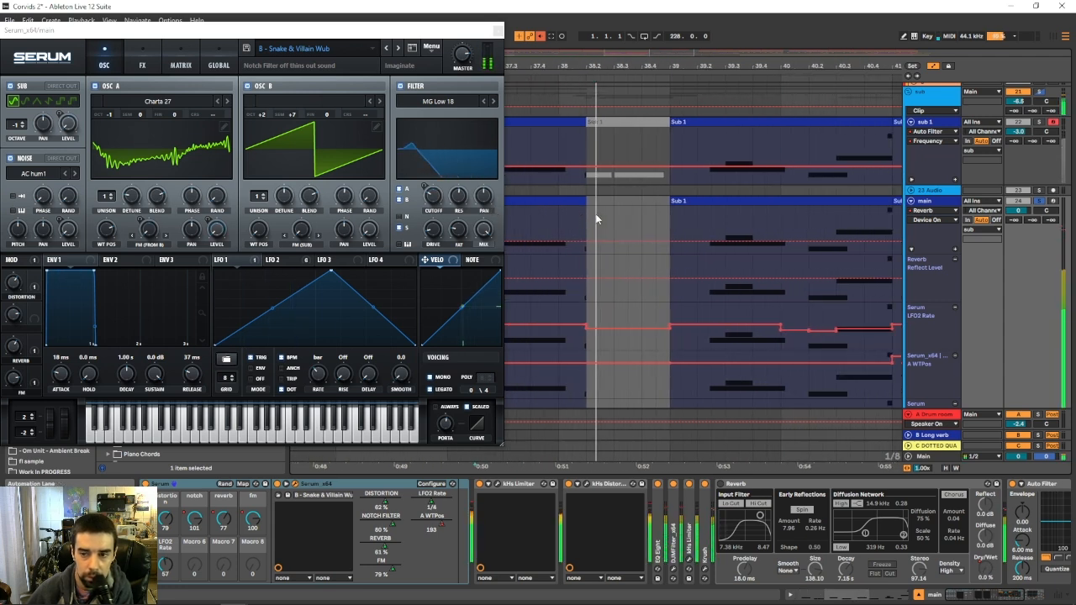
key(minus)
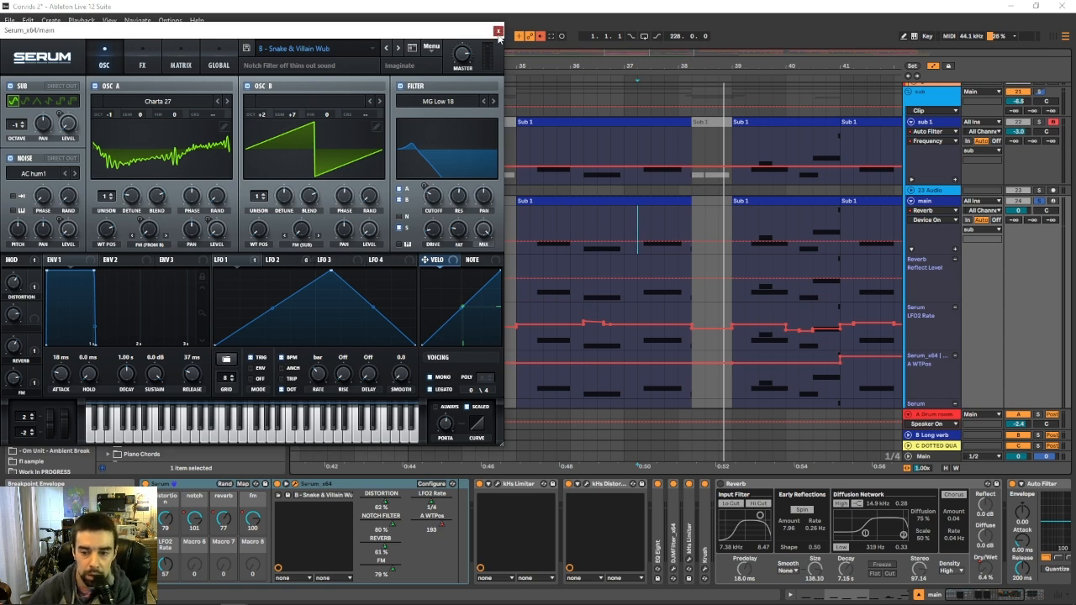
Close the Serum window and show the Reverb's Dry/Wet automation on the main track.
click(497, 32)
click(721, 484)
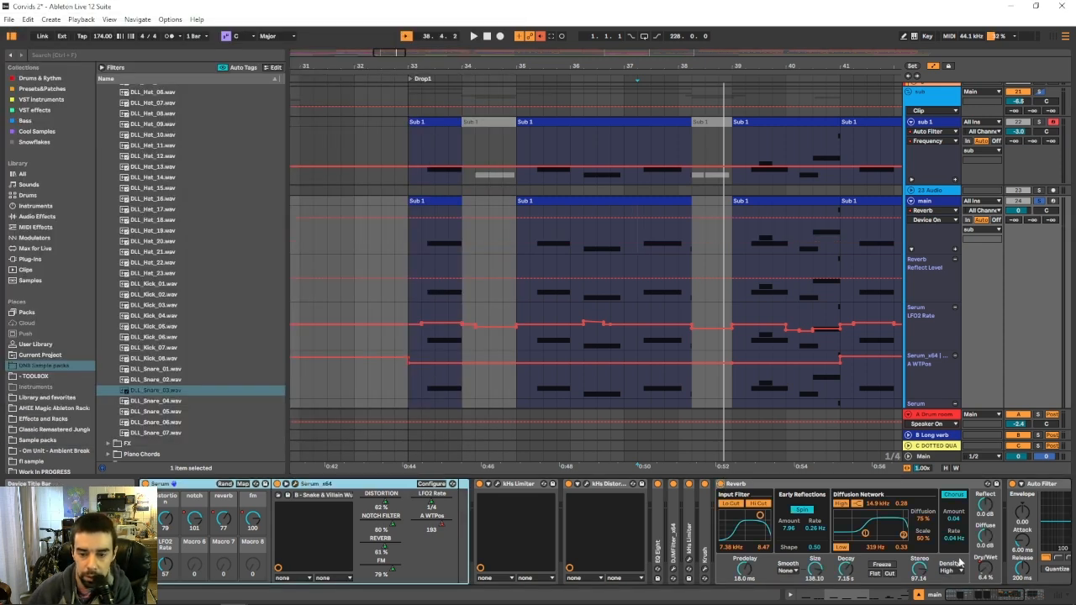
click(986, 575)
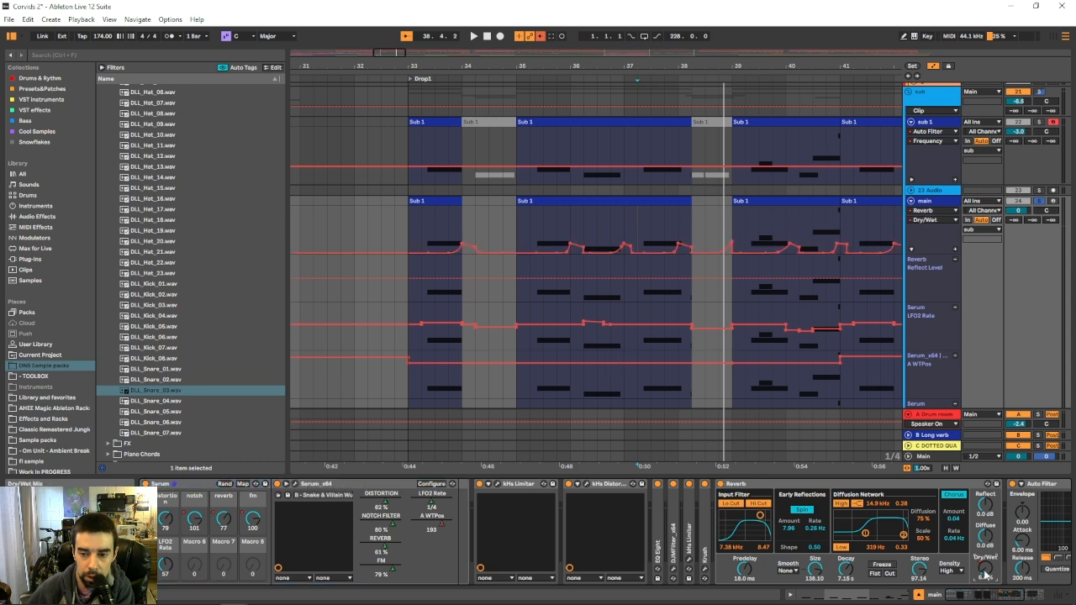
Play the soloed main track while switching its Reverb off and on, and show the Dry/Wet automation again.
click(410, 220)
drag(500, 66, 454, 101)
key(space)
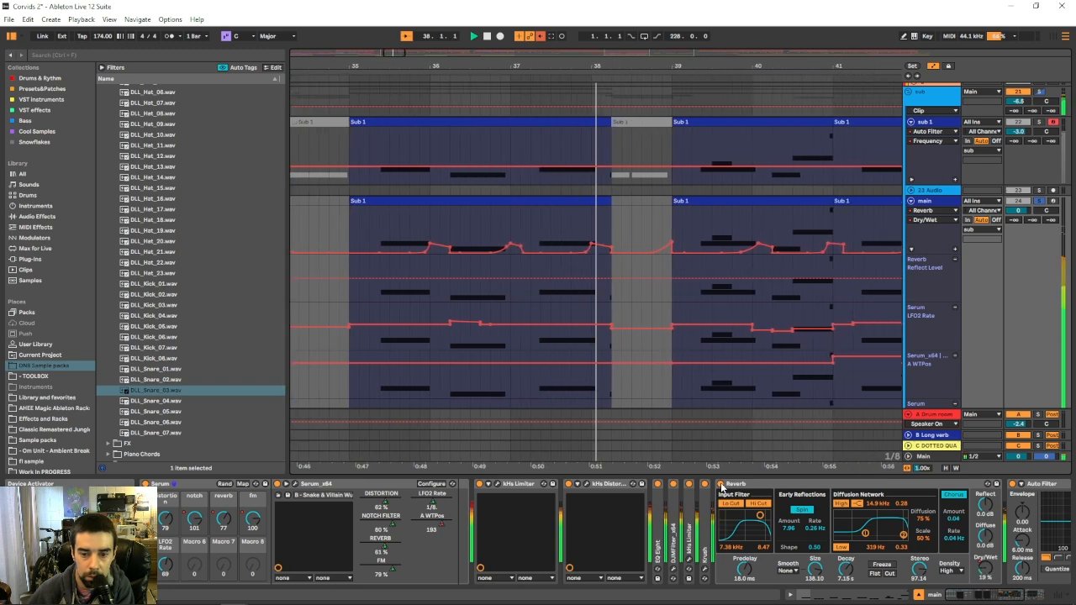
click(721, 485)
click(721, 485)
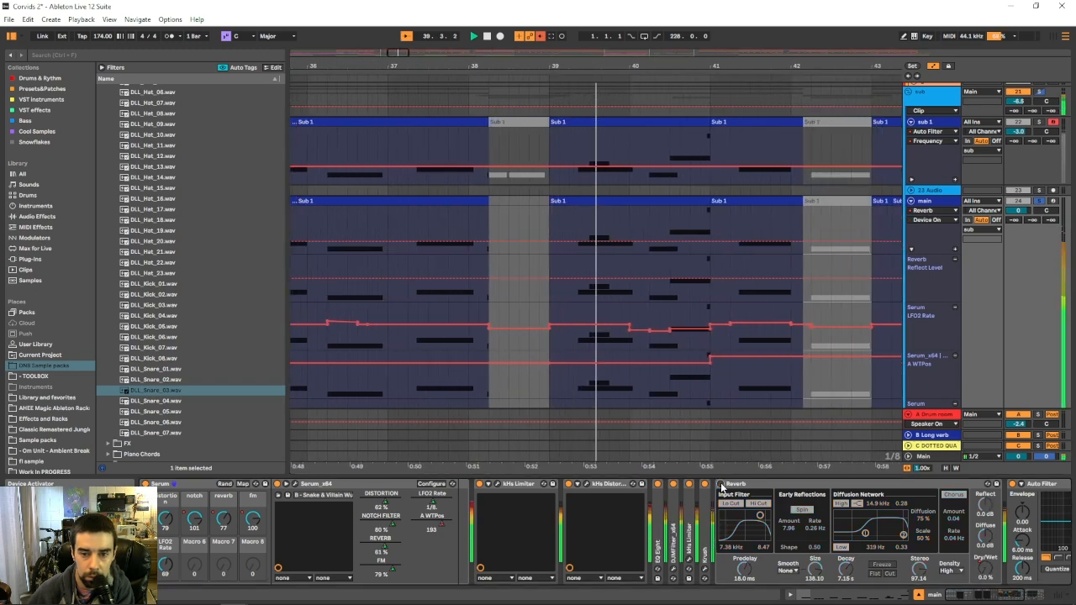
click(721, 485)
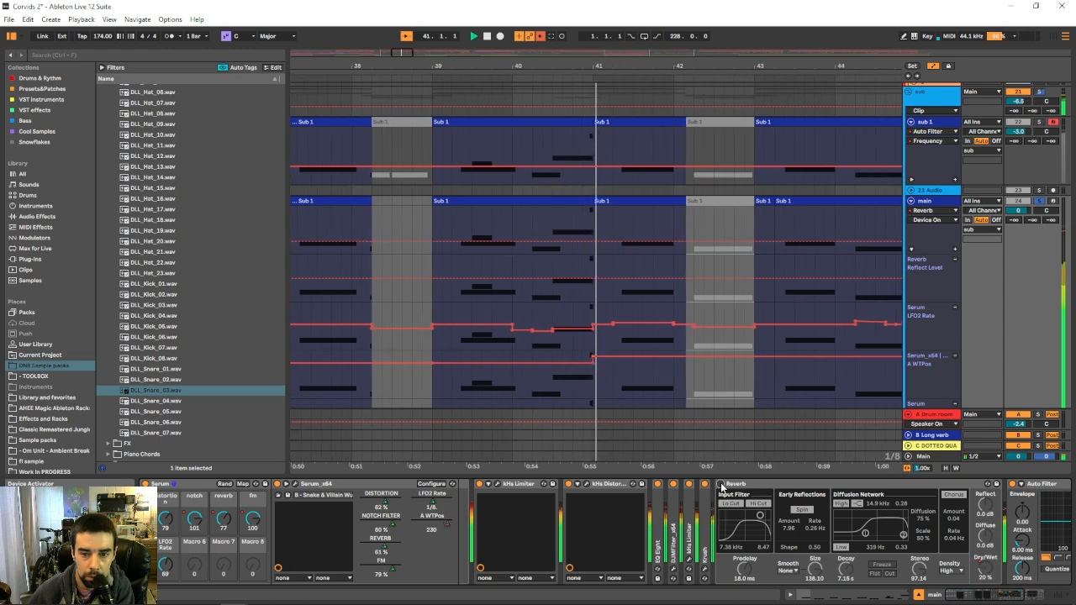
click(985, 570)
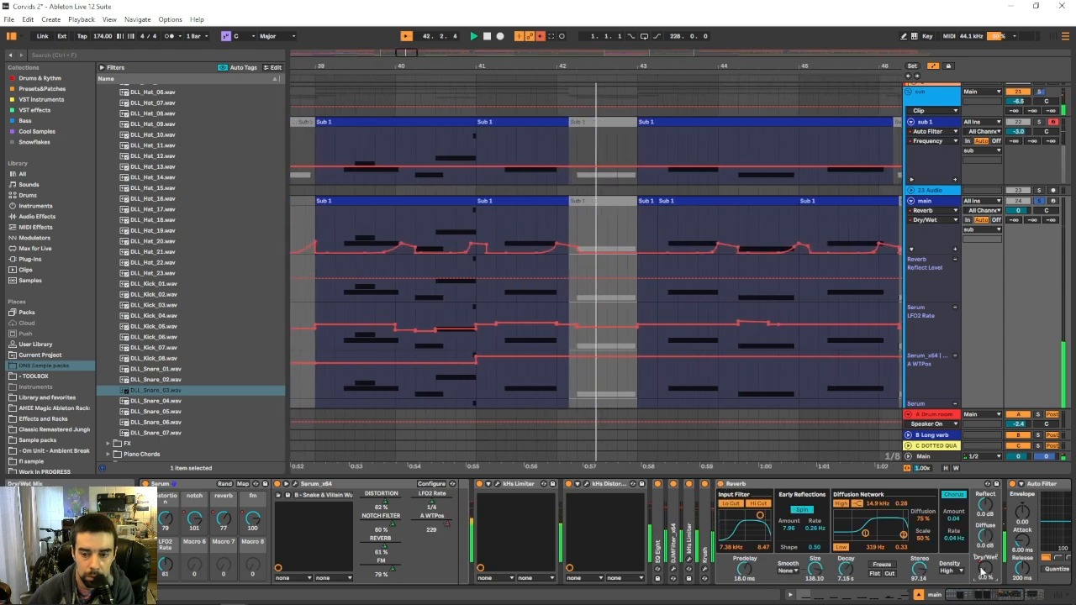
Unsolo the main track, and select and solo the Kick track in the Drum meat group.
drag(586, 59, 618, 67)
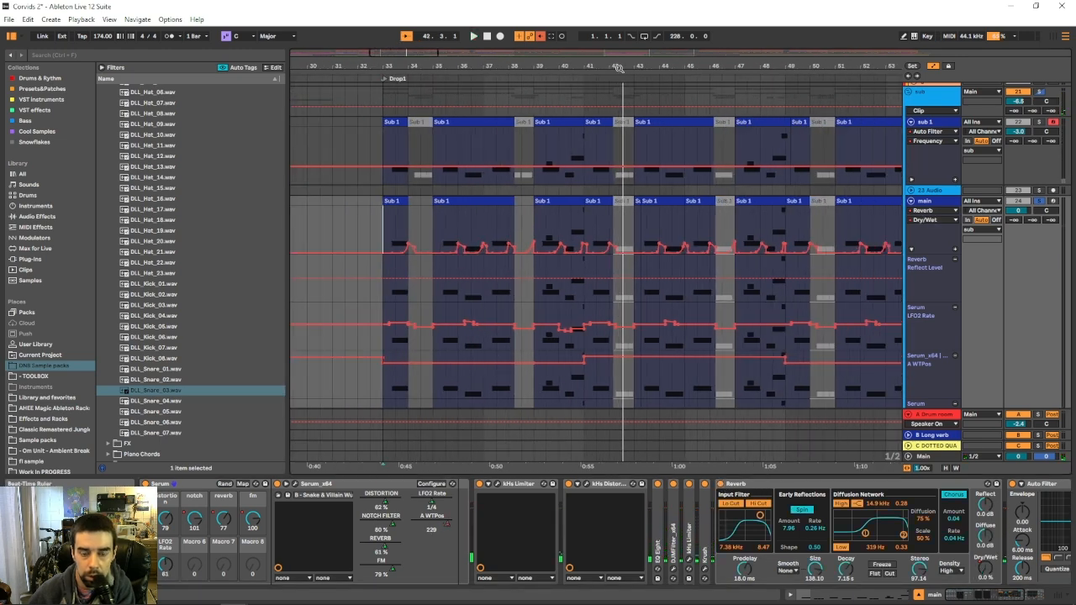
scroll(369, 231, down, 6)
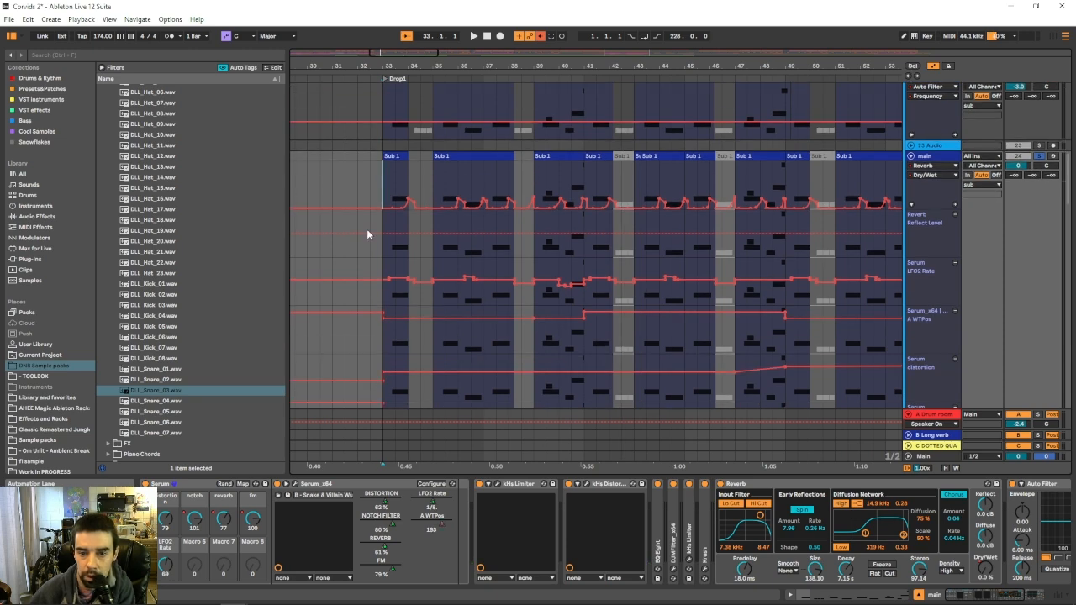
scroll(367, 234, down, 1)
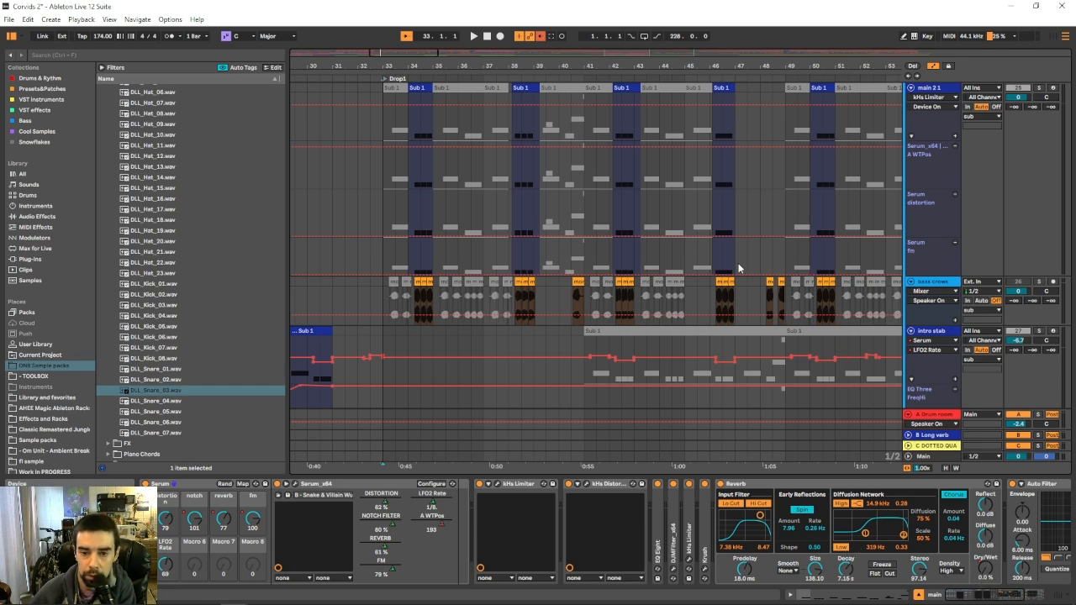
scroll(738, 265, down, 12)
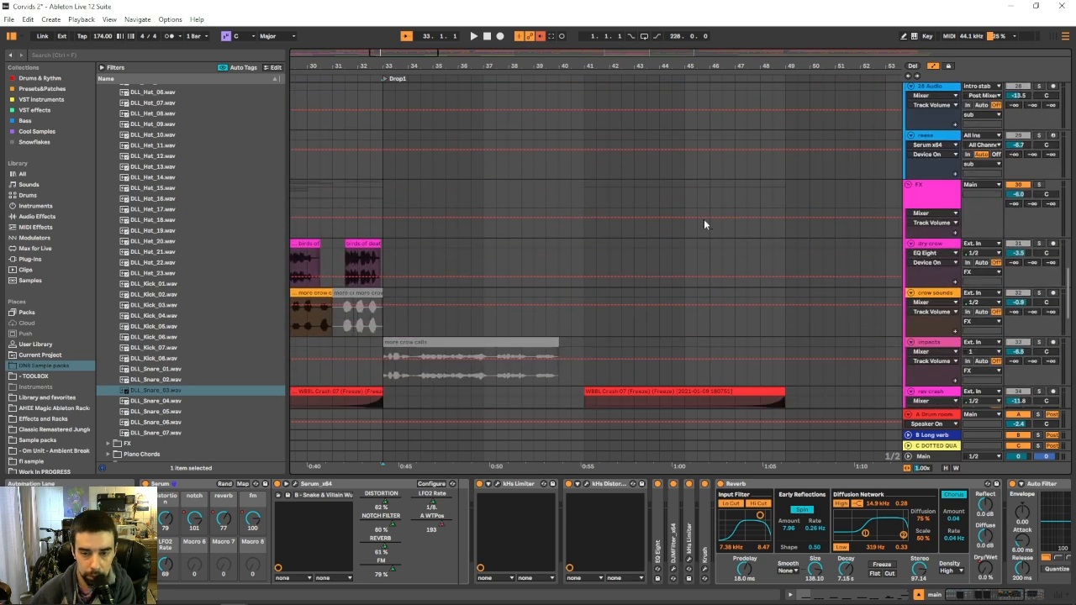
scroll(1042, 211, up, 15)
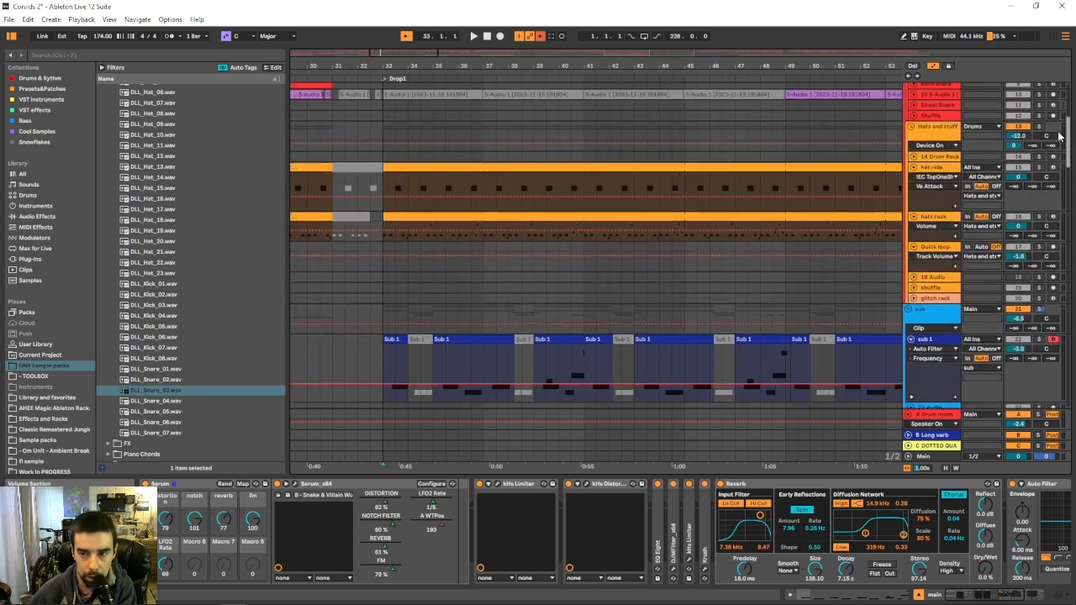
click(939, 154)
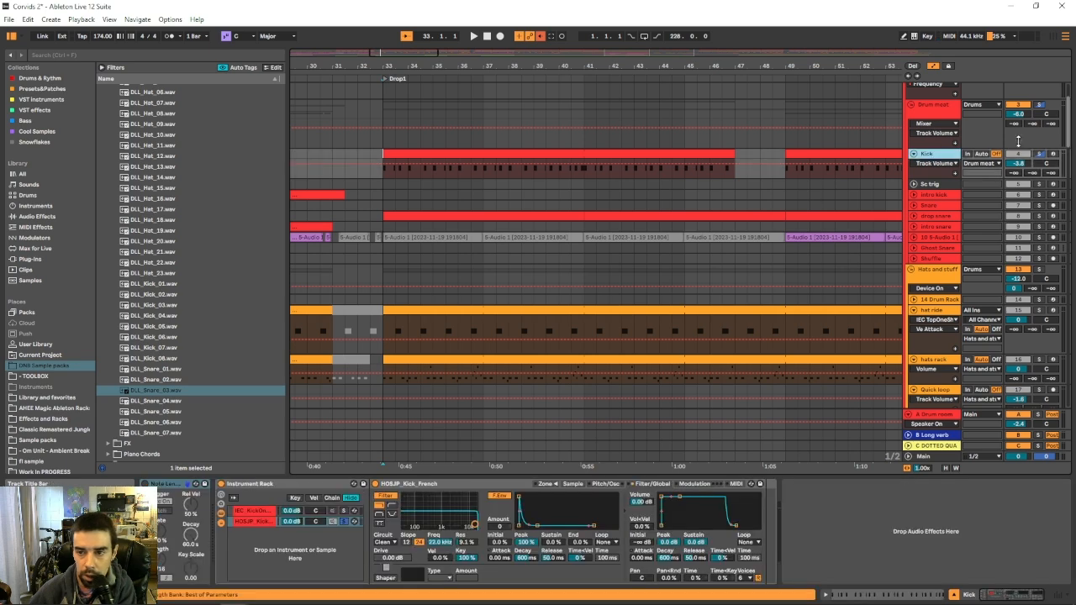
Audition the kick from bar 33, soloing the IEC_KickOneShot and HOSJP_Kick_French chains of its Instrument Rack in turn.
click(343, 511)
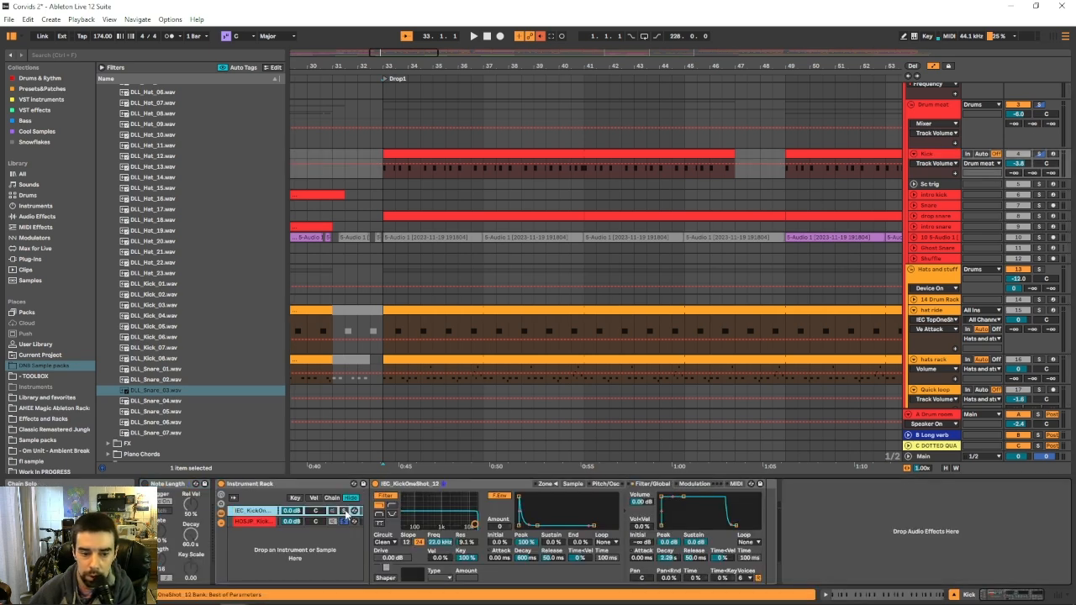
key(space)
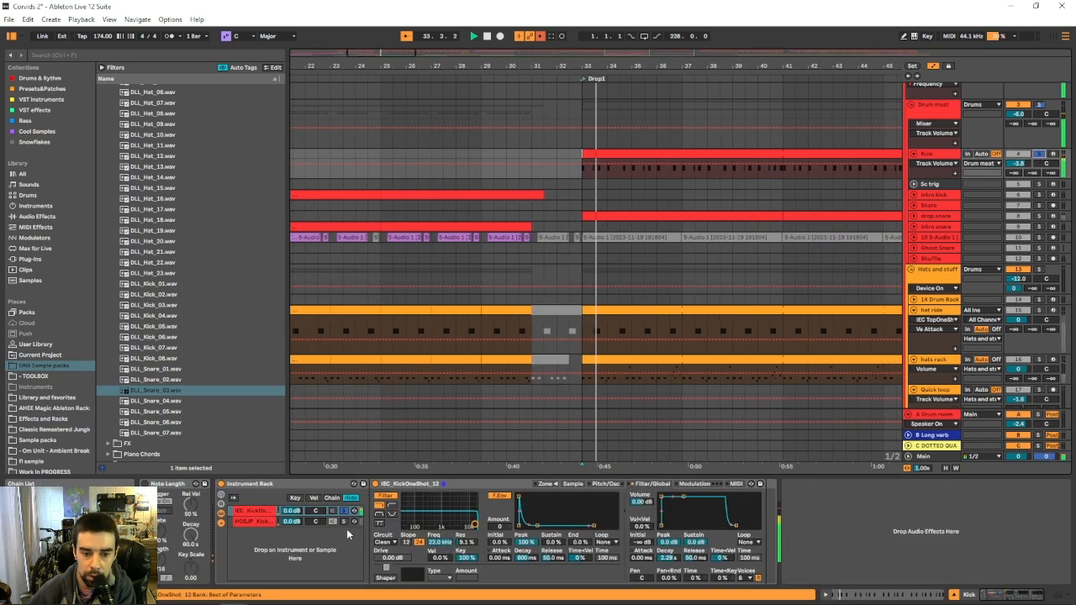
click(343, 521)
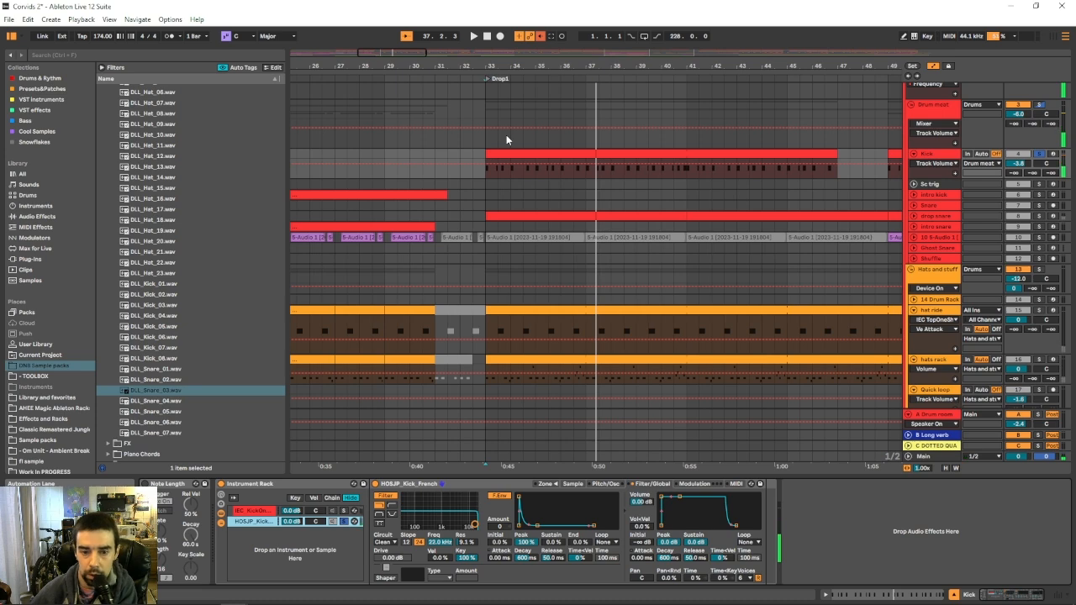
Solo the dry crow track in the FX group and play its vocal clips from bar 17.
scroll(505, 156, down, 3)
scroll(500, 172, down, 10)
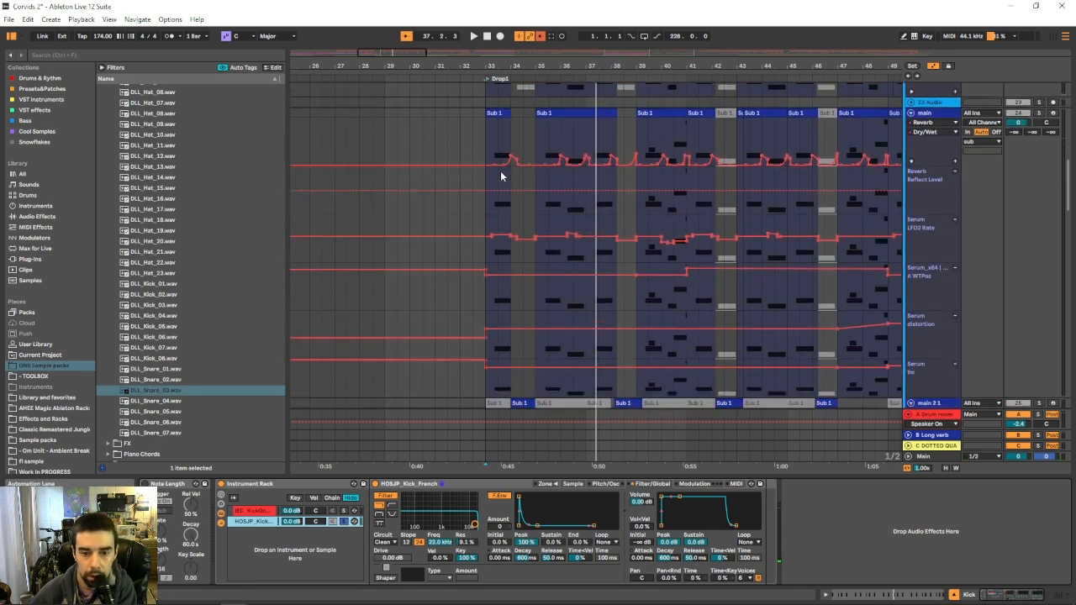
scroll(500, 175, down, 5)
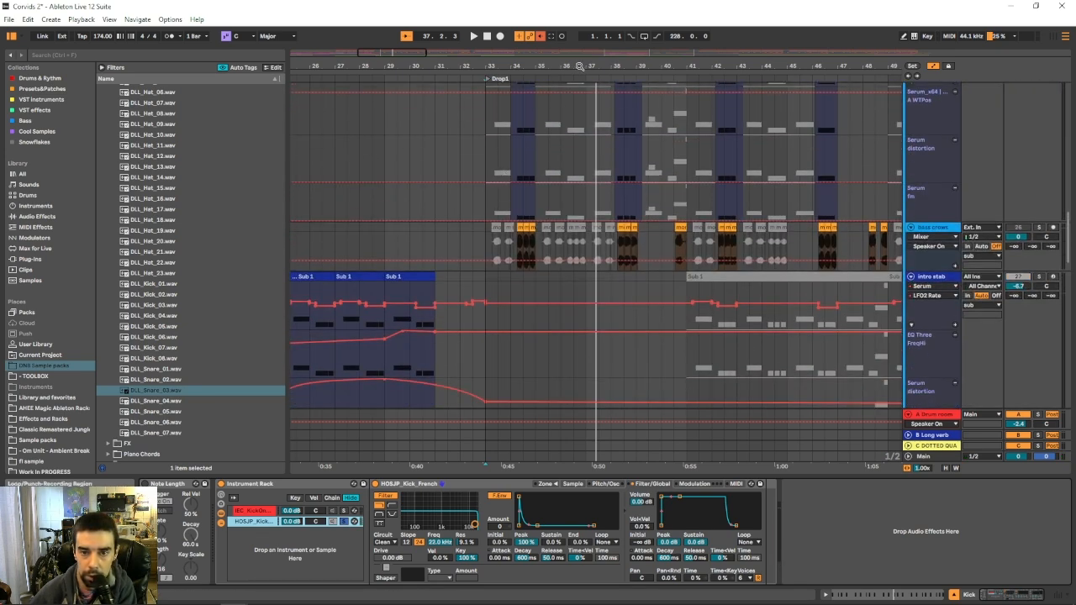
drag(579, 65, 563, 42)
scroll(342, 374, down, 10)
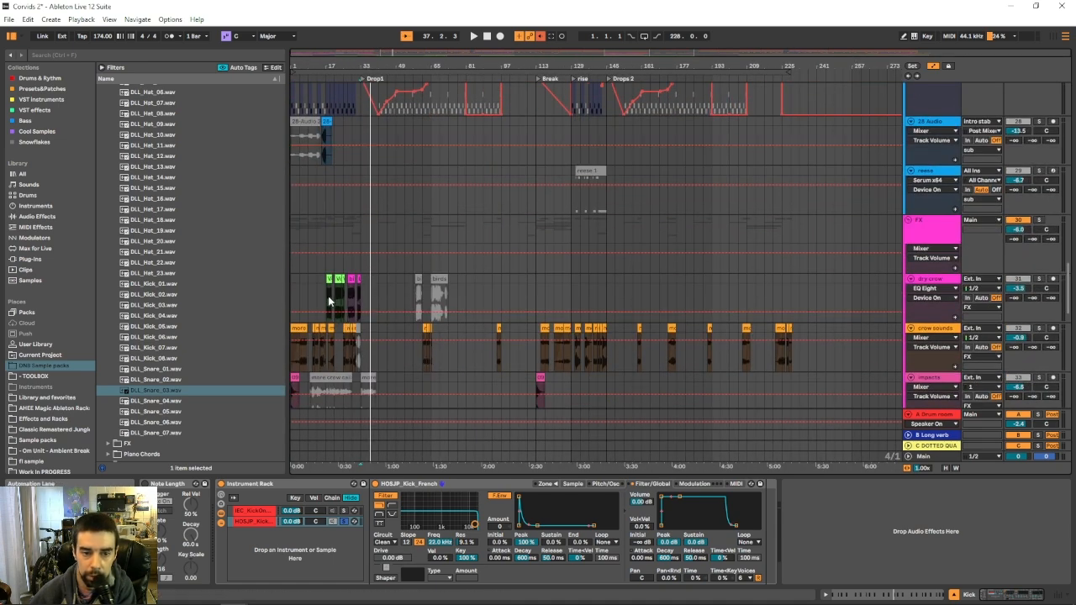
click(328, 294)
drag(336, 67, 337, 105)
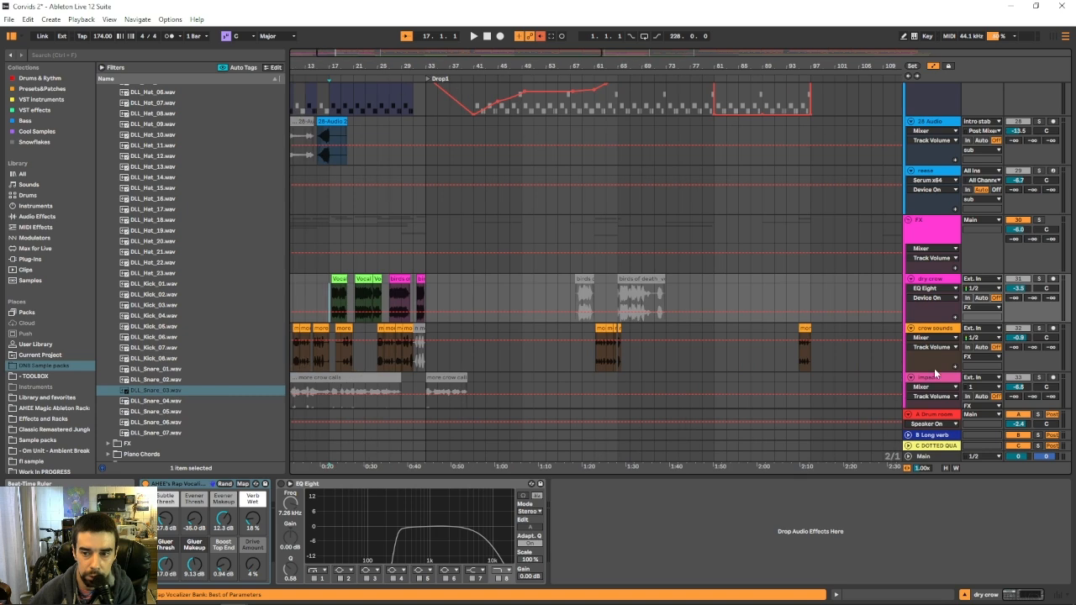
key(space)
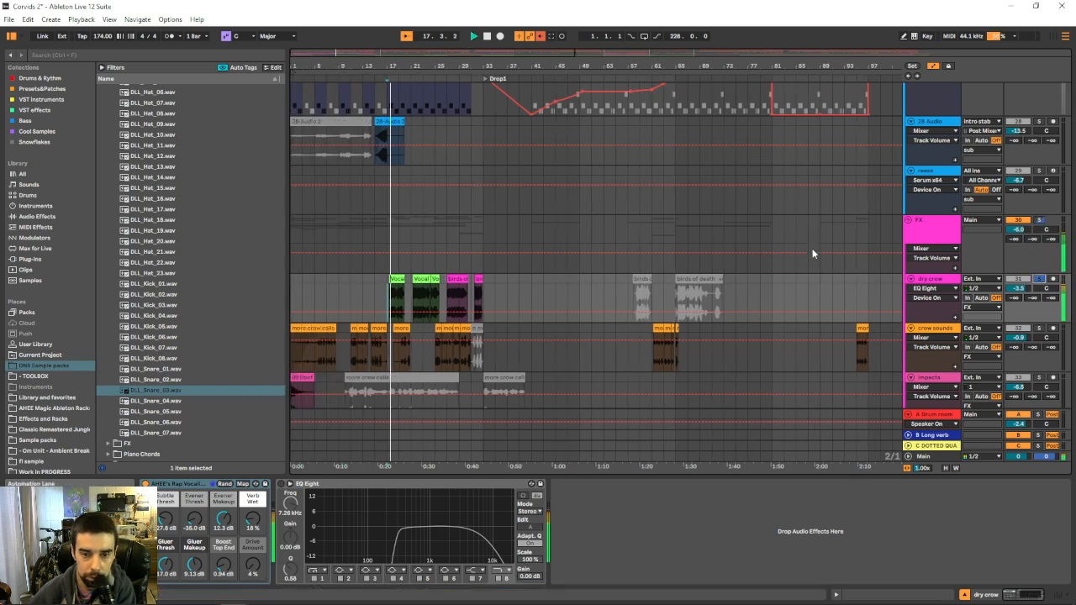
Toggle the AHEE's Rap Vocal rack on the dry crow track and replay its vocal clips from bar 17.
click(148, 483)
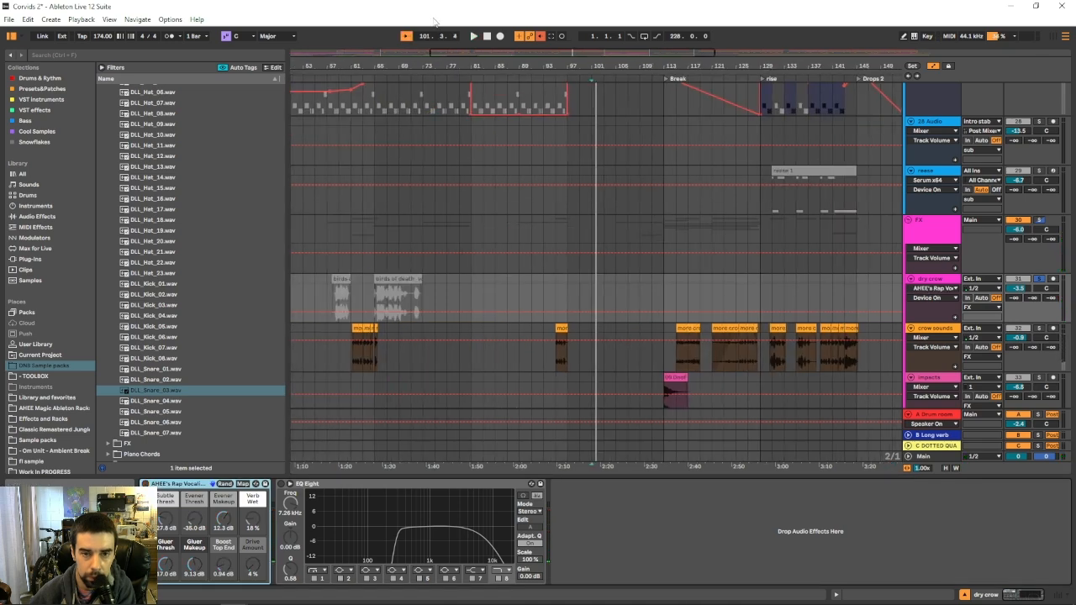
drag(407, 56, 601, 64)
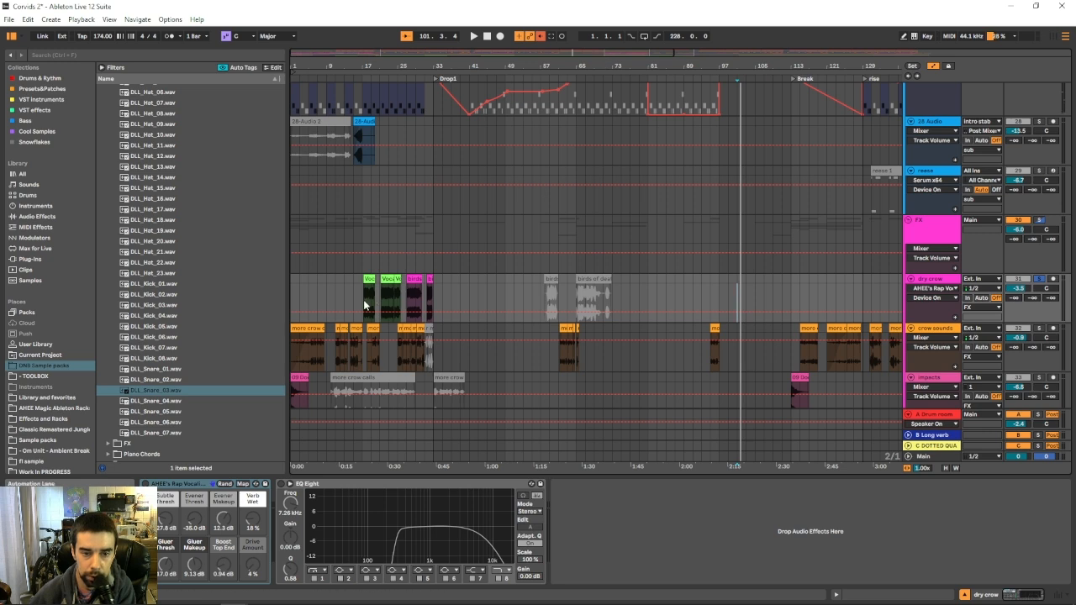
click(364, 305)
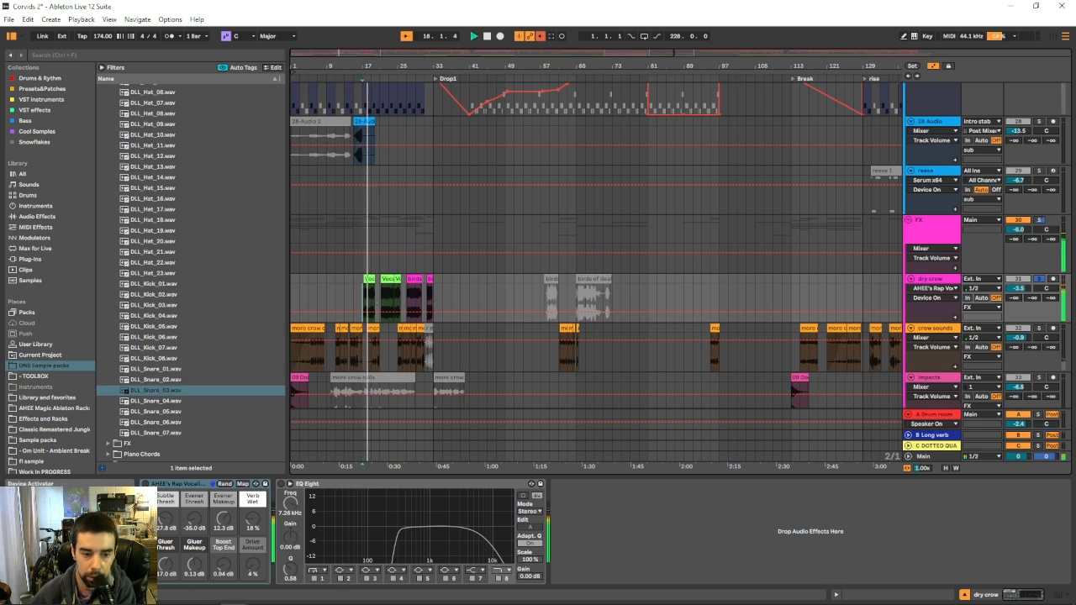
key(space)
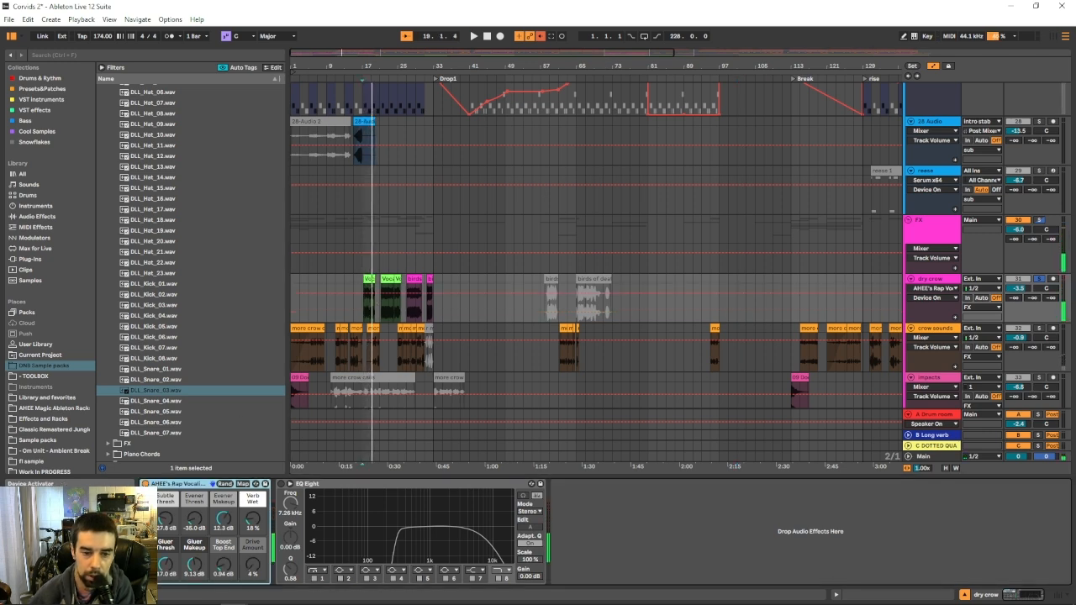
Look over the remaining FX, melodic and vocal tracks, and switch to the Corvids 8 set.
scroll(584, 223, down, 10)
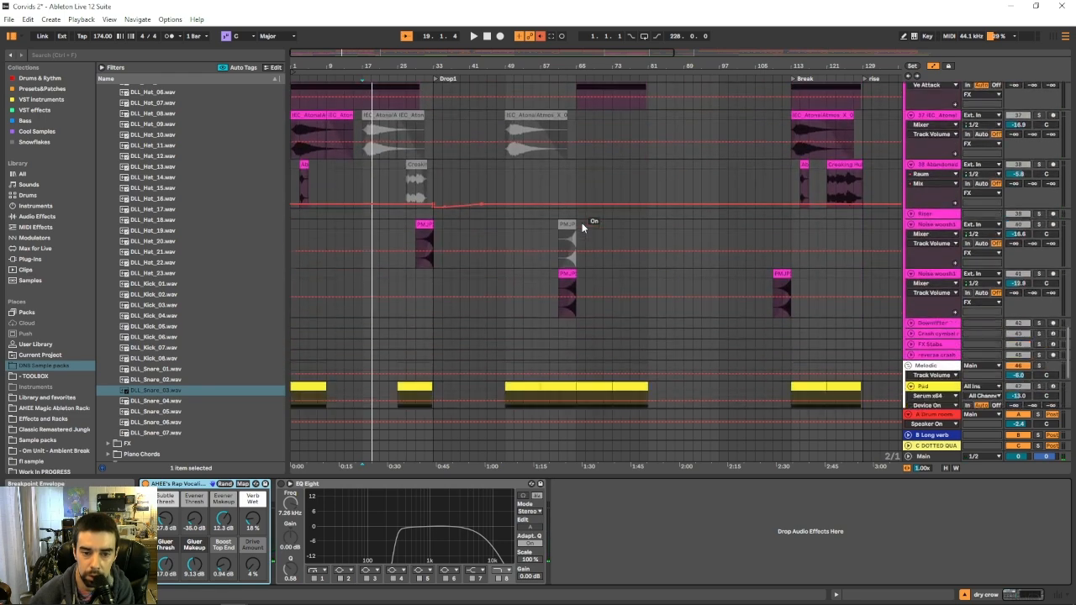
scroll(582, 223, down, 8)
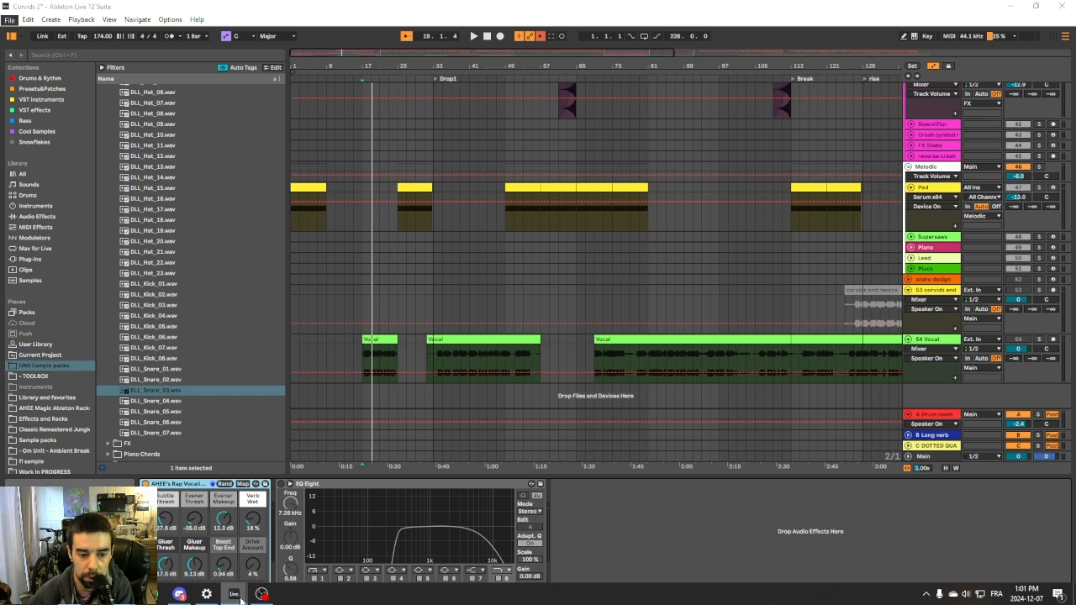
mouse_move(237, 597)
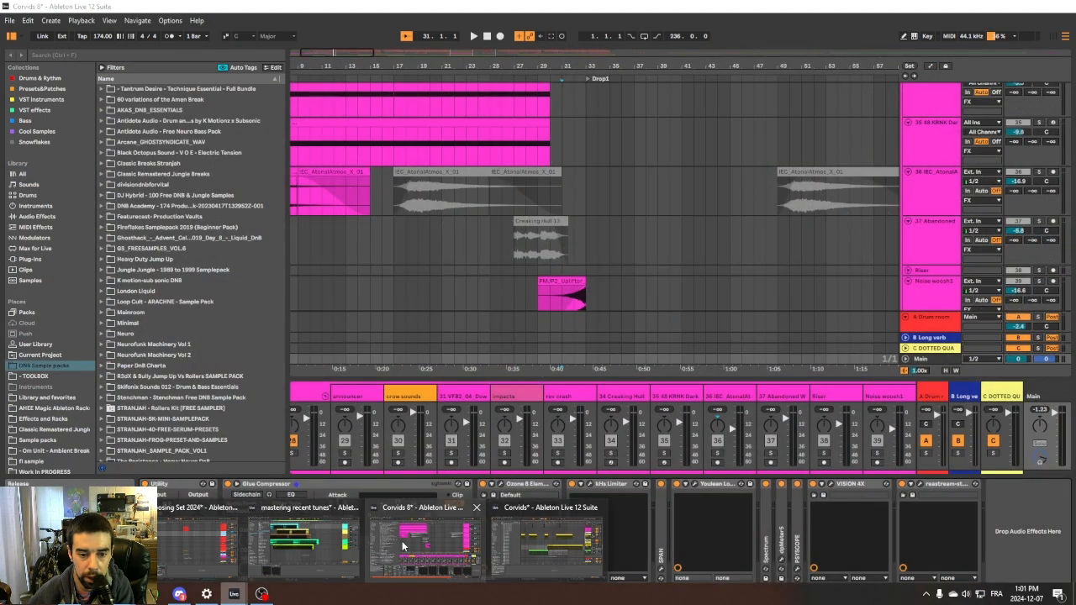
click(428, 546)
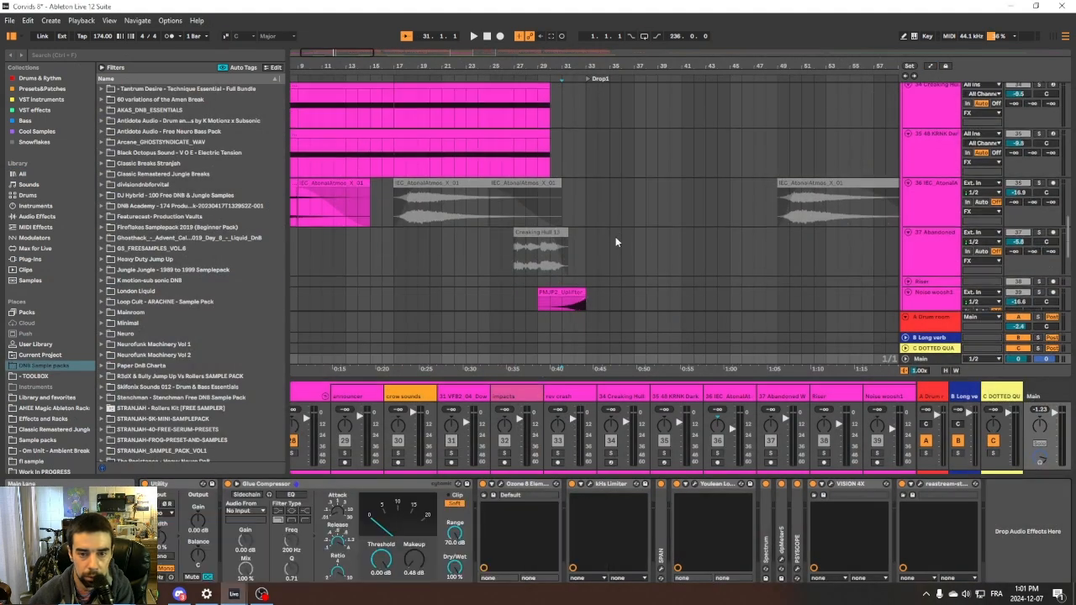
Solo the reverse stab track and play its audio clip from bar 31 into Drop1.
scroll(616, 242, up, 8)
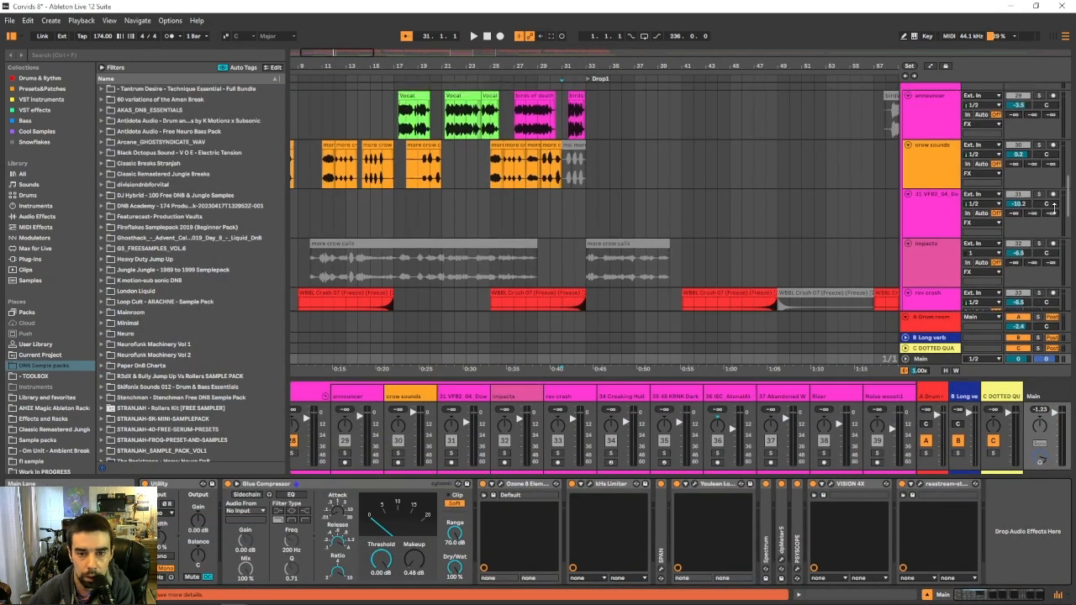
drag(1069, 212, 1017, 185)
drag(568, 67, 424, 98)
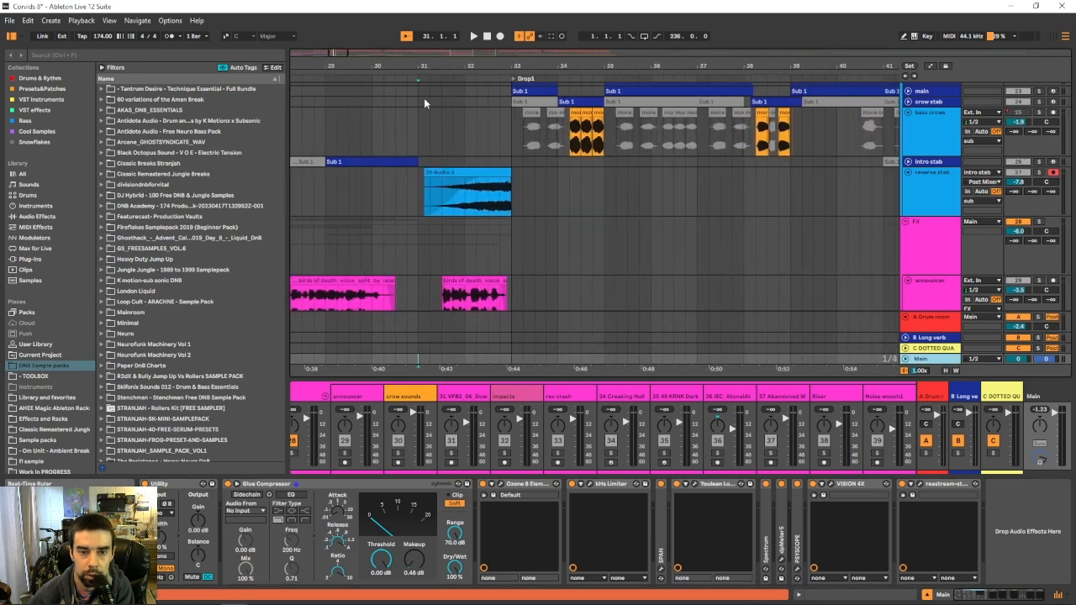
click(417, 130)
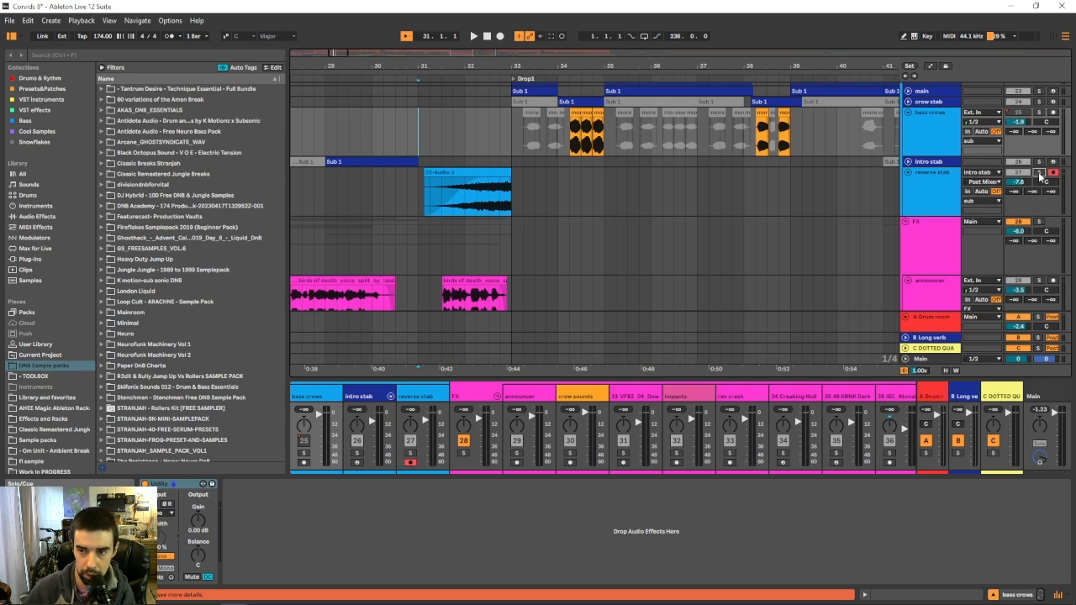
click(713, 188)
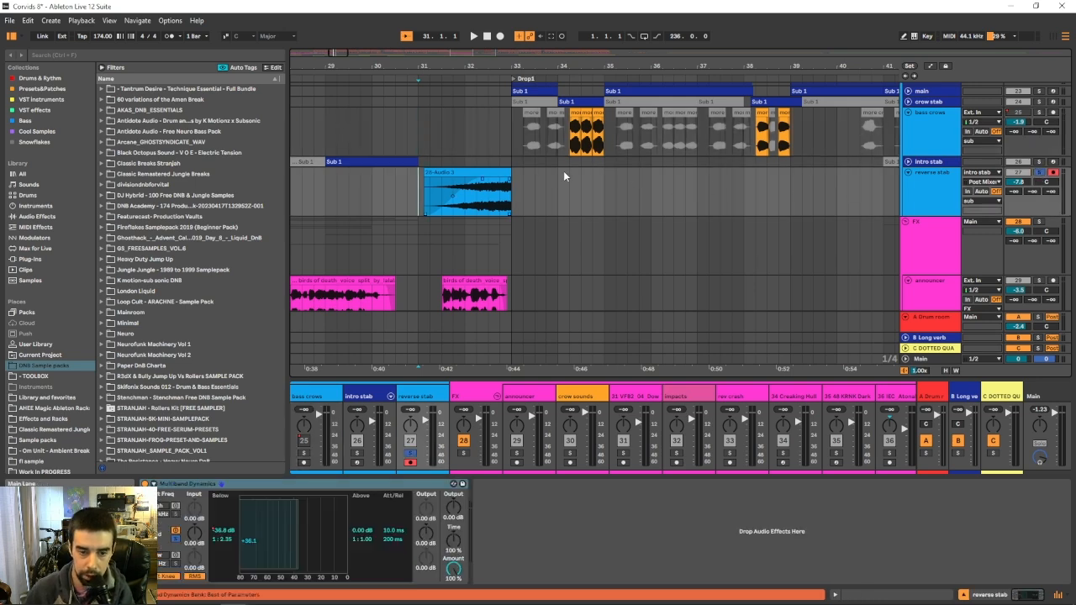
key(space)
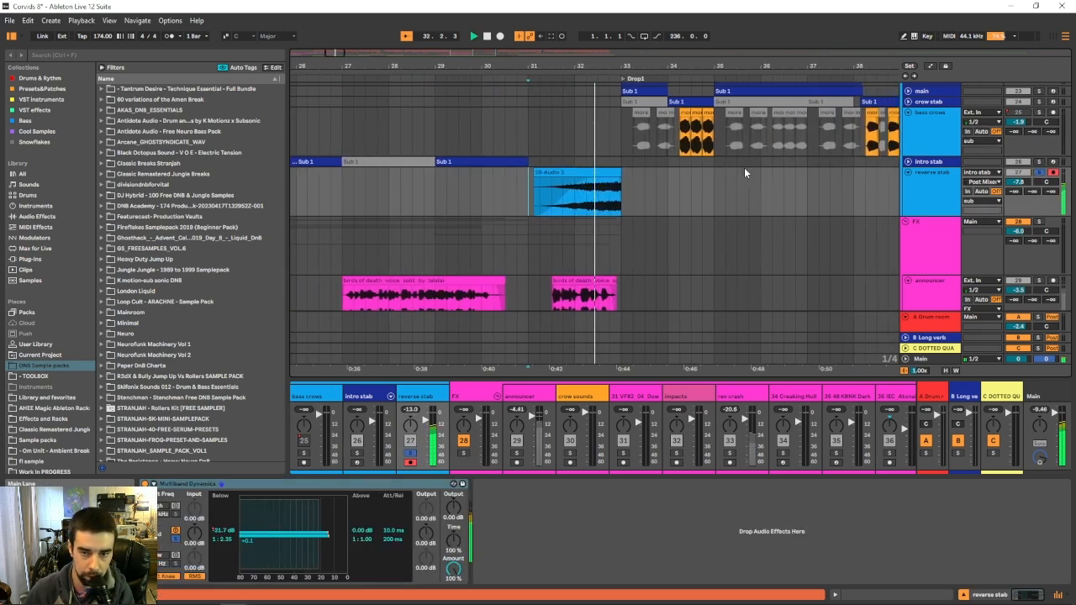
Unfold the Kickhigh and Kick low tracks inside the kick group of Drum meat.
scroll(593, 190, up, 3)
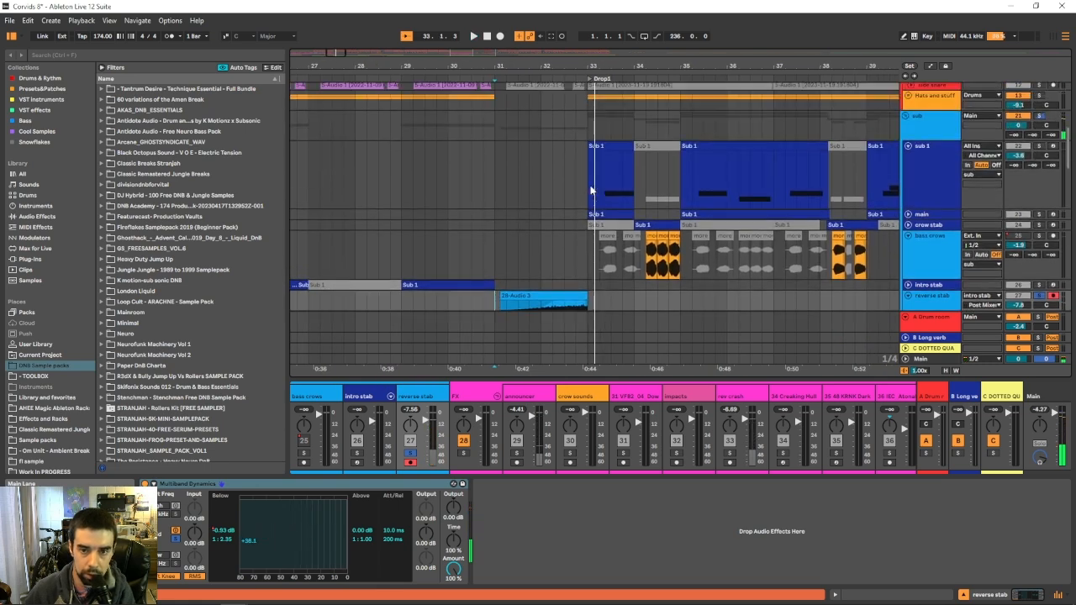
scroll(593, 190, up, 10)
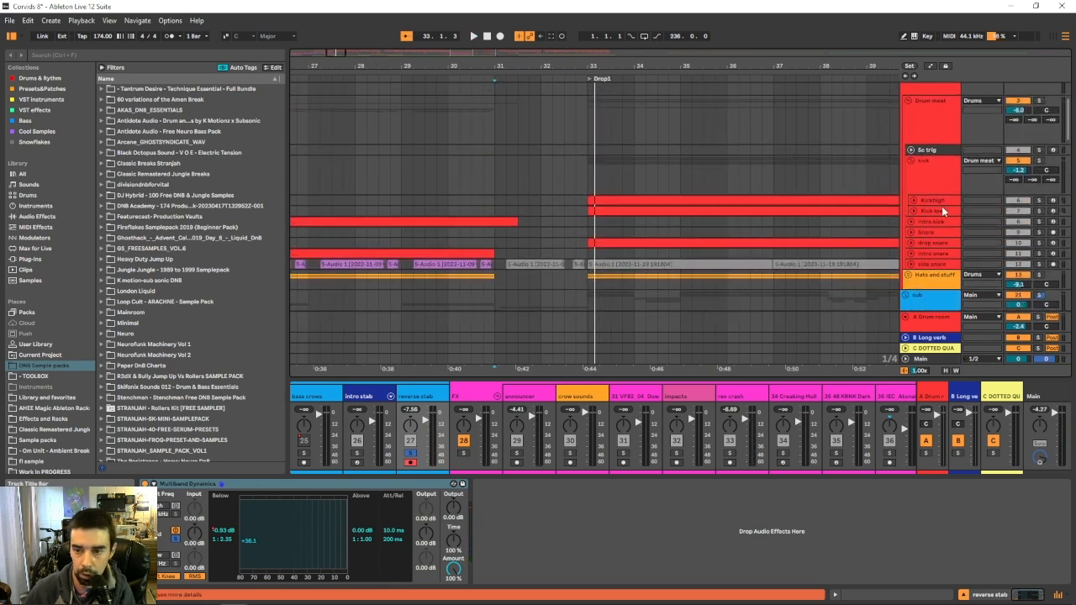
click(941, 210)
click(939, 193)
drag(645, 64, 468, 37)
click(914, 211)
click(913, 201)
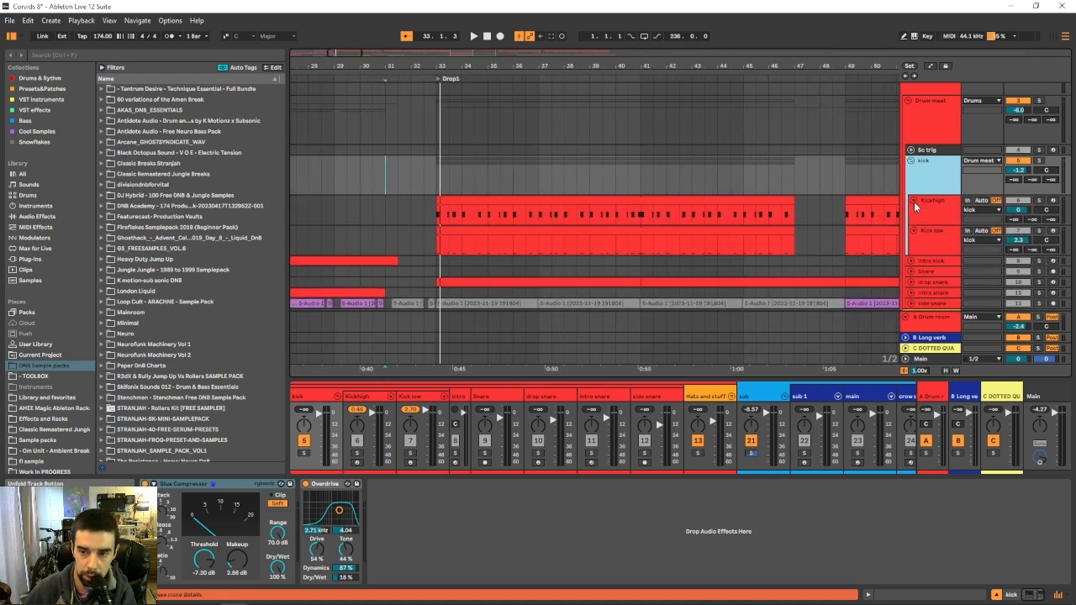
Select and solo the Kickhigh track, and start playback from bar 31.
click(919, 204)
scroll(914, 160, down, 3)
click(1039, 124)
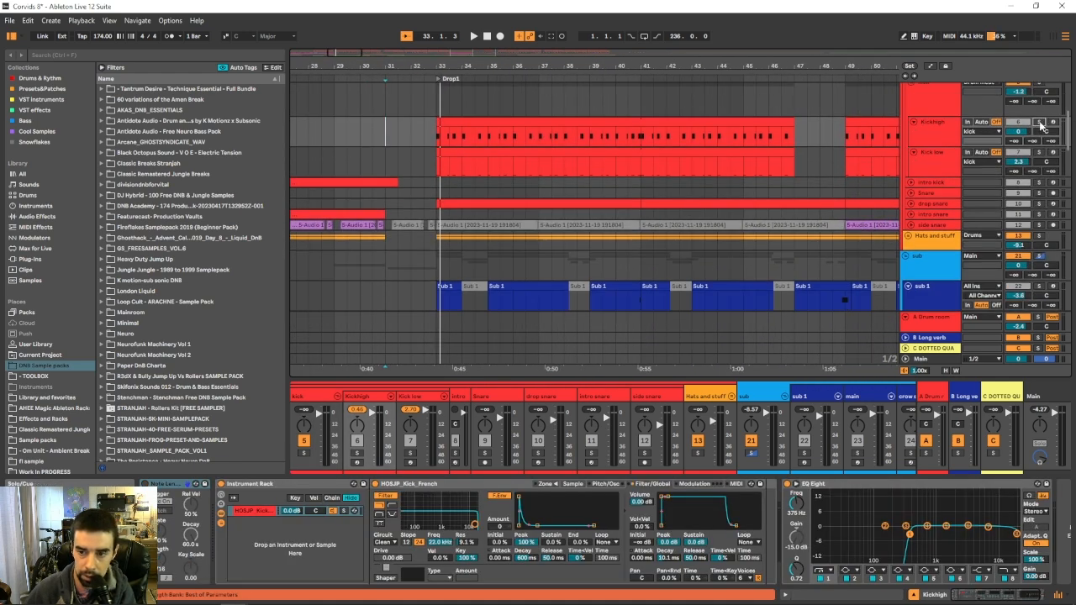
key(space)
scroll(1034, 131, up, 3)
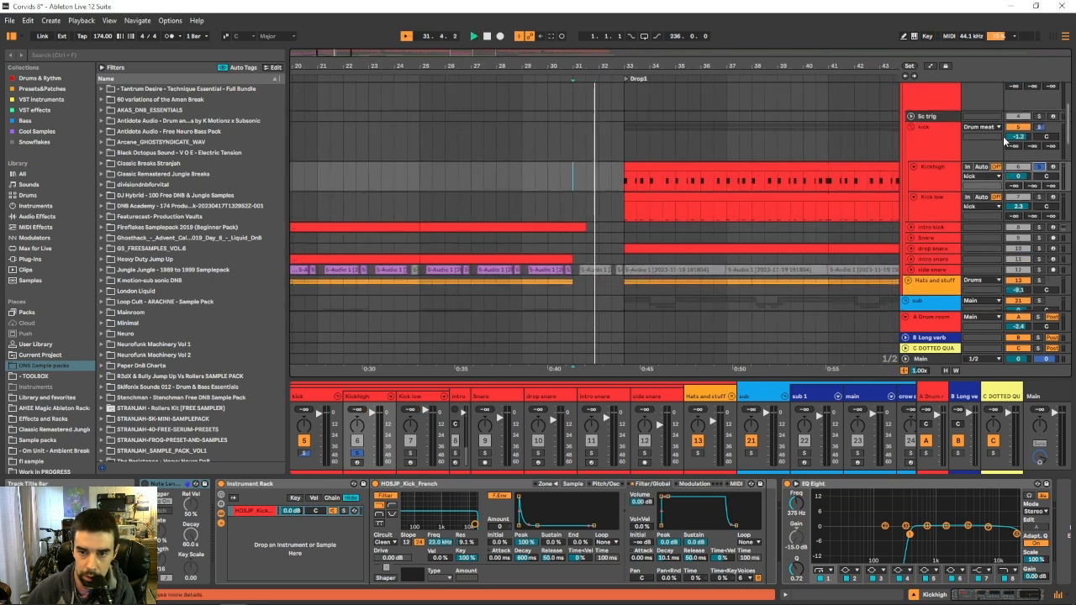
Solo the Drum meat group, the Kickhigh track, the Kick low track and the kick group in turn during playback.
click(1040, 101)
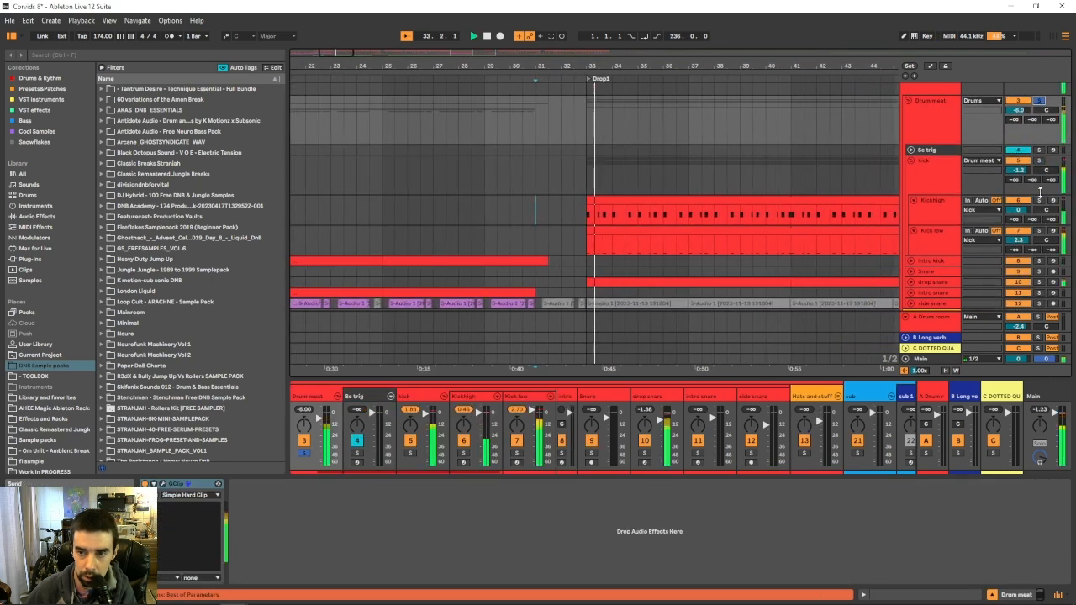
click(1041, 200)
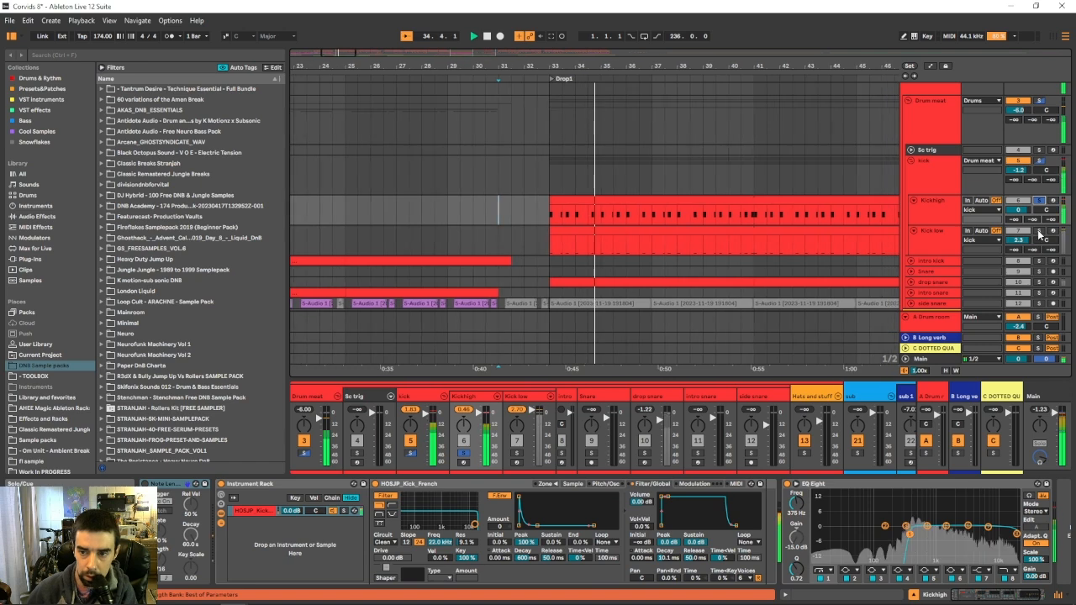
click(1039, 233)
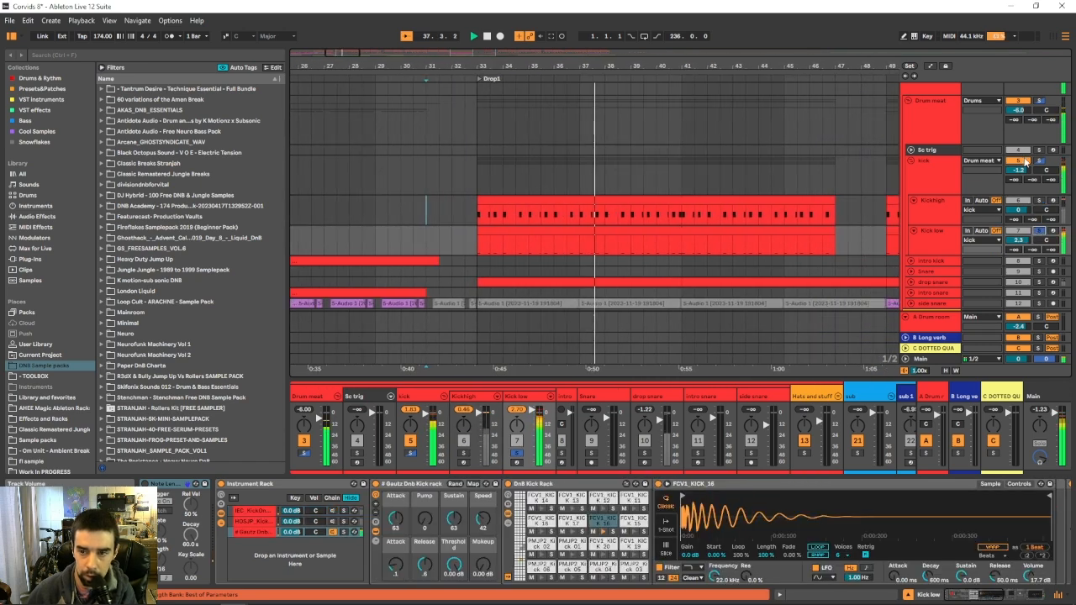
click(1038, 160)
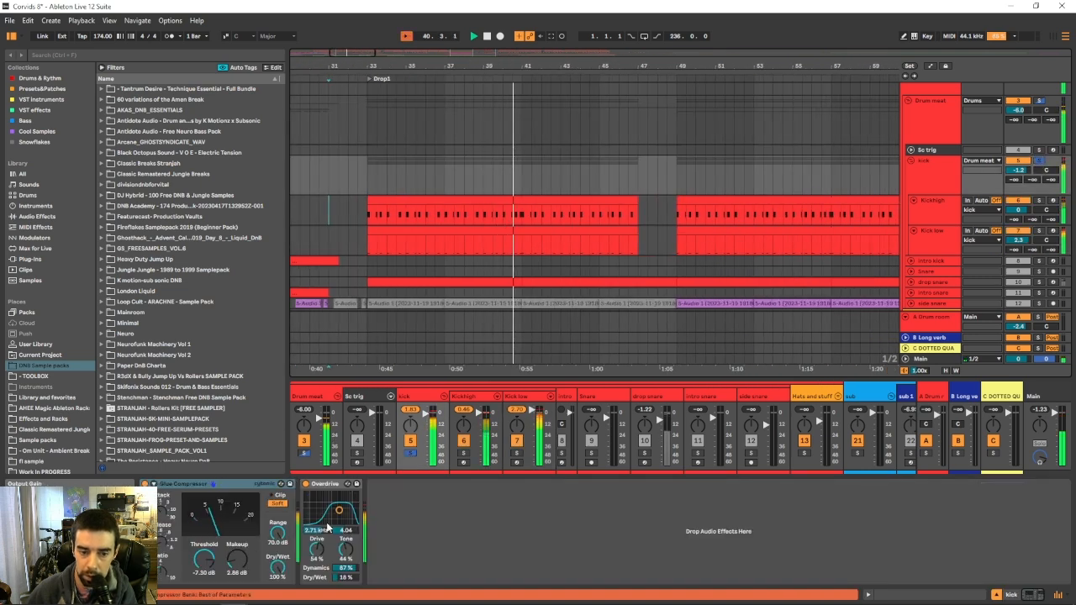
Solo the whole Drum meat group and add the Hats and stuff group to the solo during playback.
scroll(581, 172, down, 3)
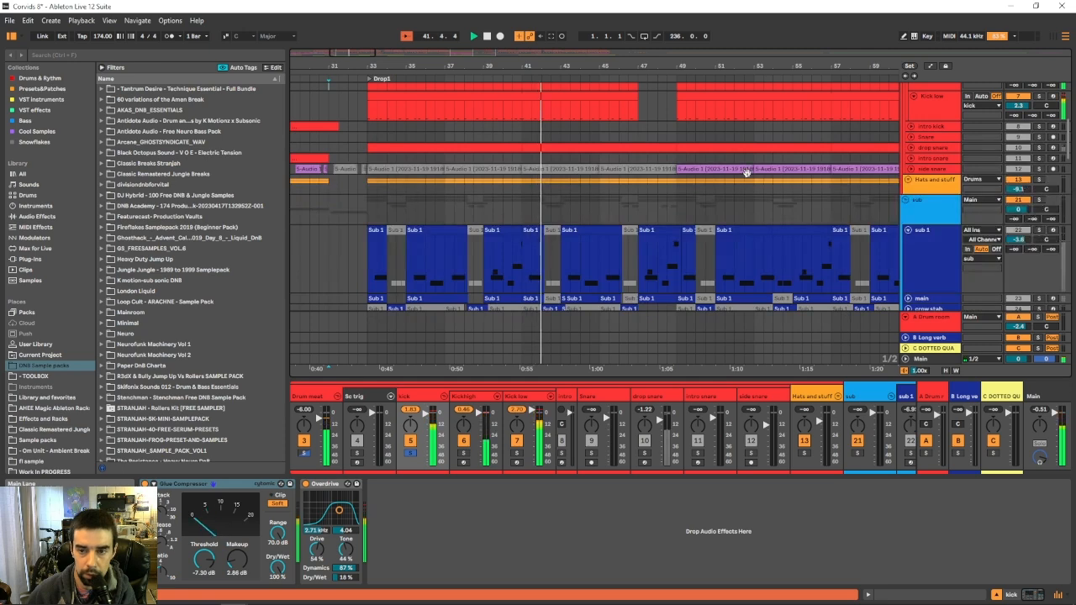
scroll(849, 148, down, 3)
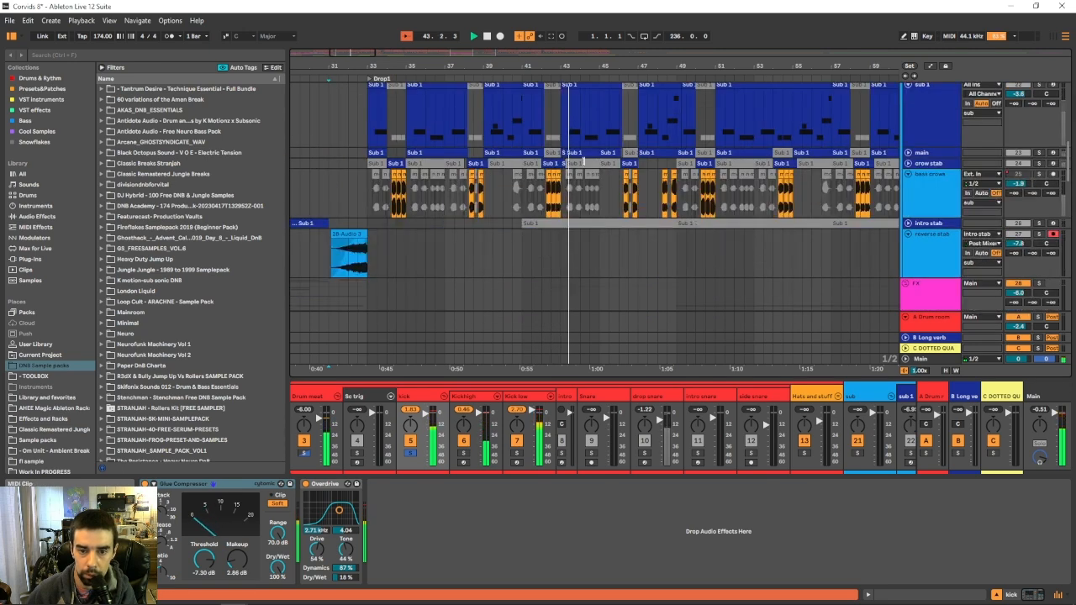
scroll(583, 162, down, 3)
scroll(907, 172, up, 6)
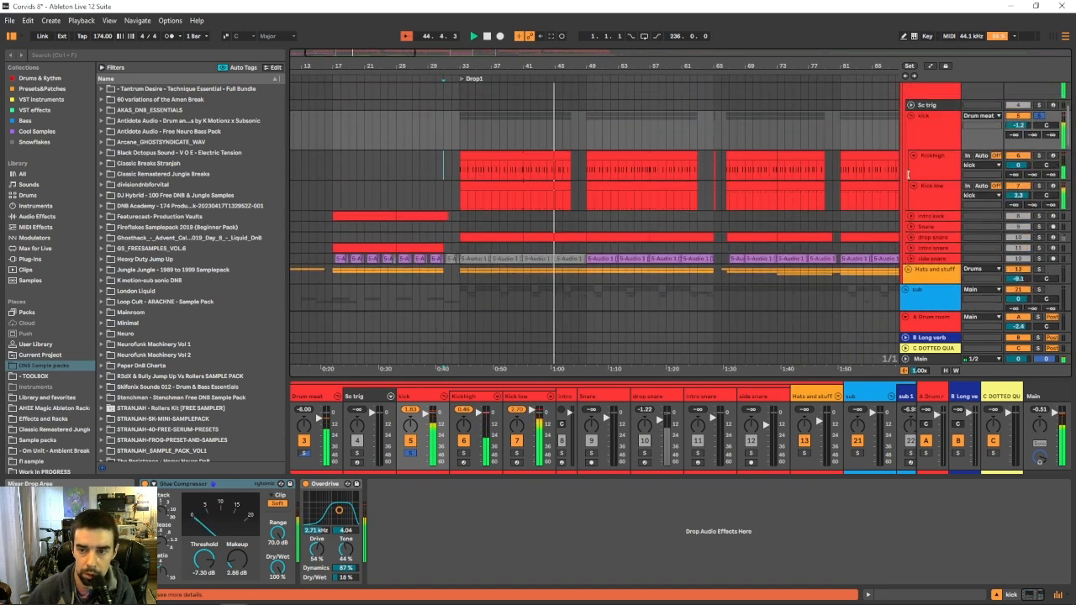
scroll(992, 120, up, 1)
click(1039, 101)
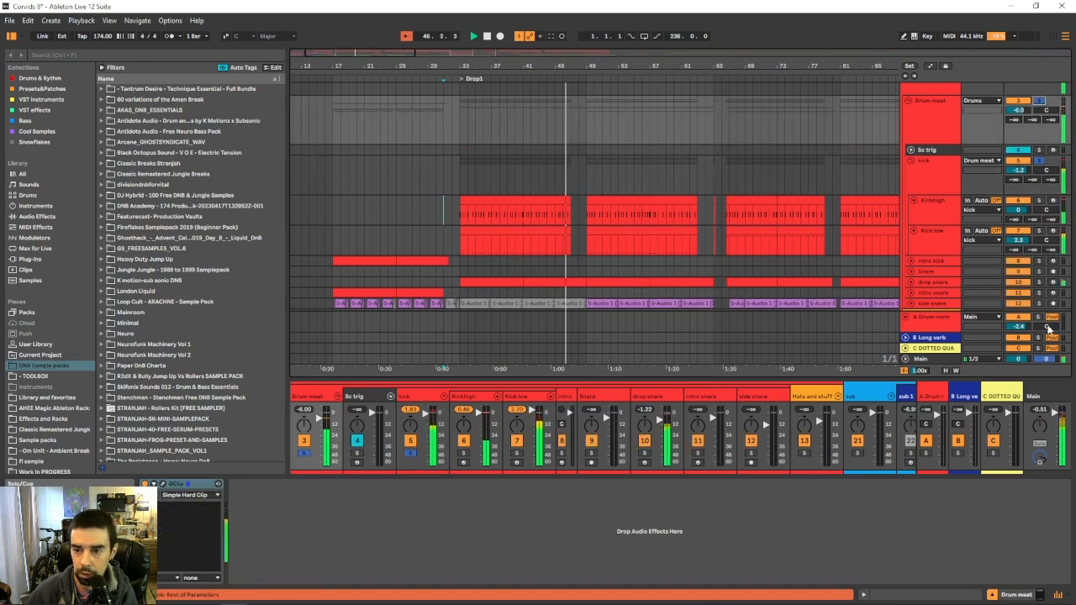
scroll(1047, 320, down, 2)
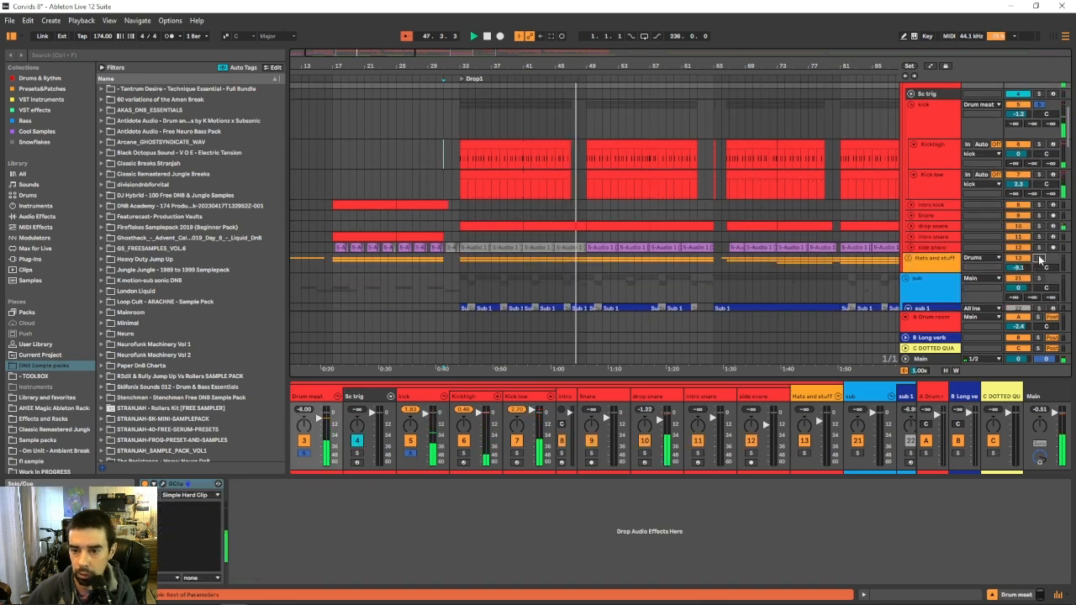
click(1038, 259)
scroll(943, 184, up, 2)
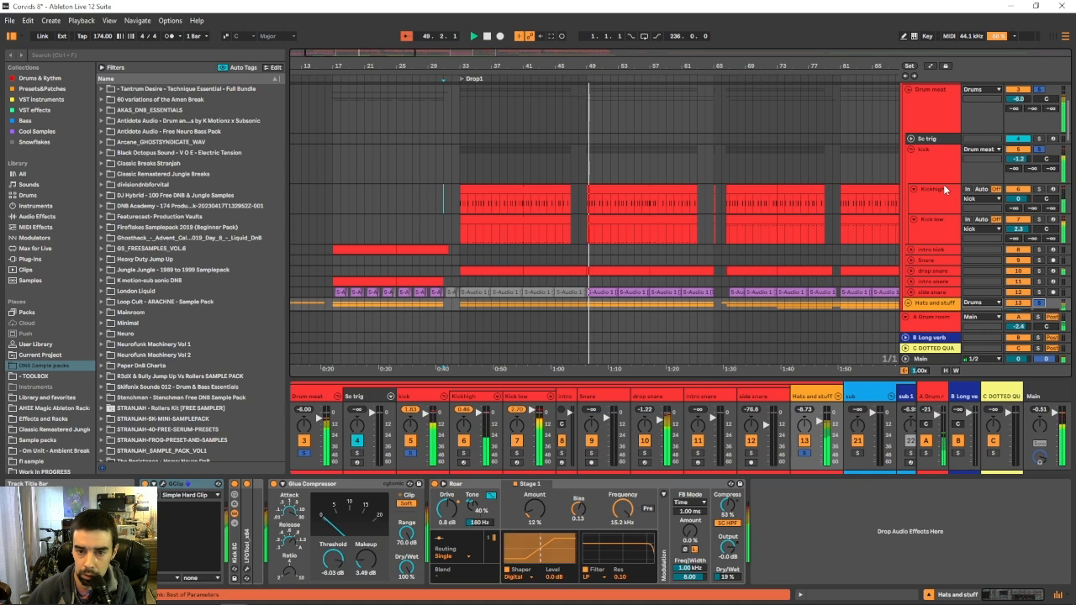
Play the soloed drum groups from bar 31 while looking through the sub, stab and FX tracks of the arrangement.
scroll(847, 192, down, 2)
scroll(847, 195, down, 2)
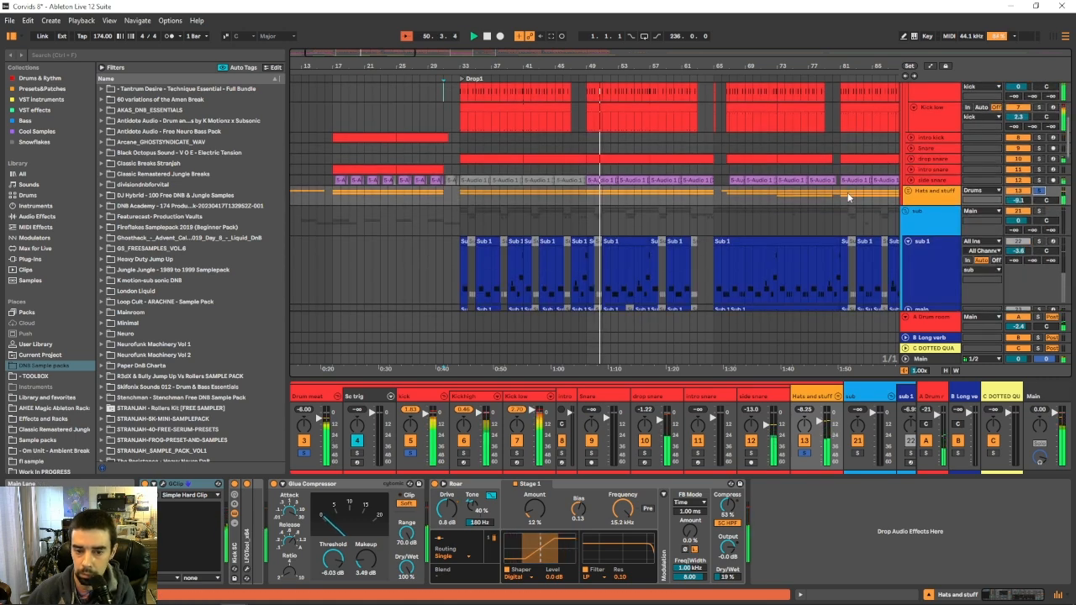
scroll(848, 192, down, 2)
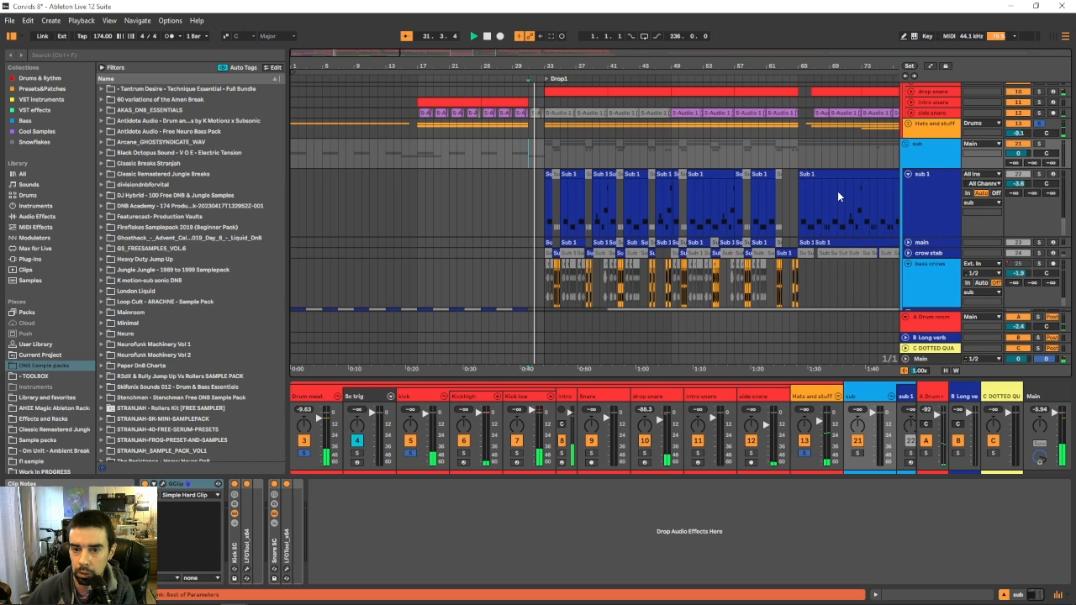
scroll(837, 191, down, 2)
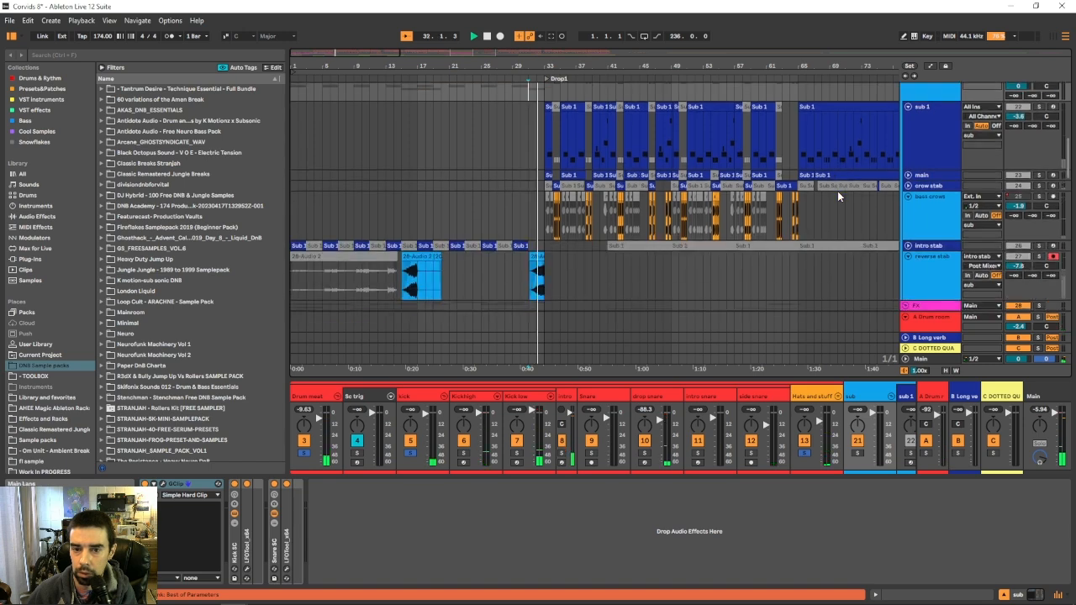
scroll(837, 190, down, 3)
scroll(837, 190, down, 1)
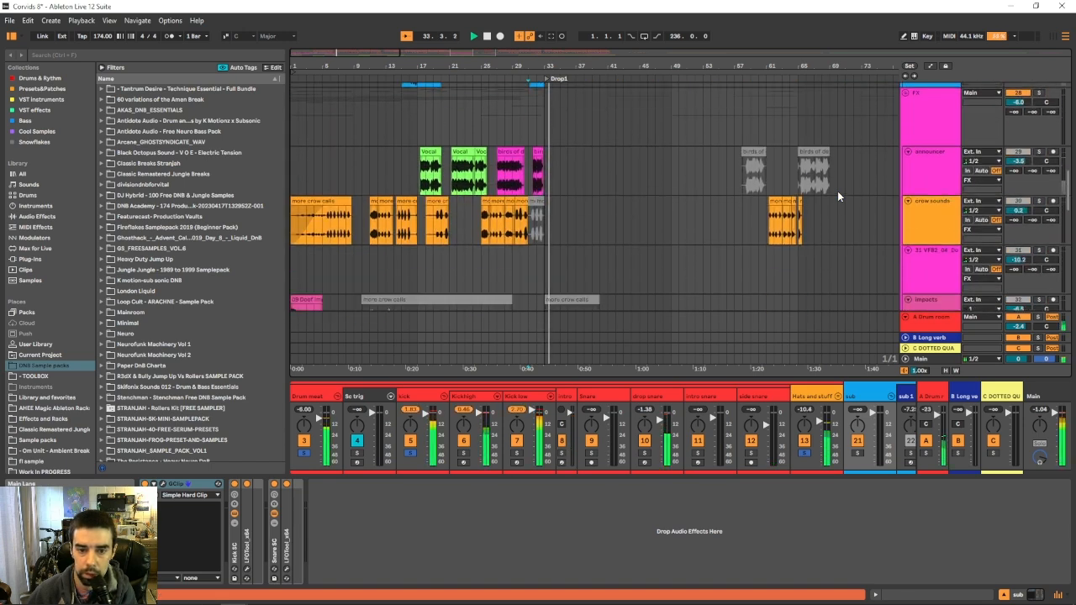
scroll(837, 191, down, 5)
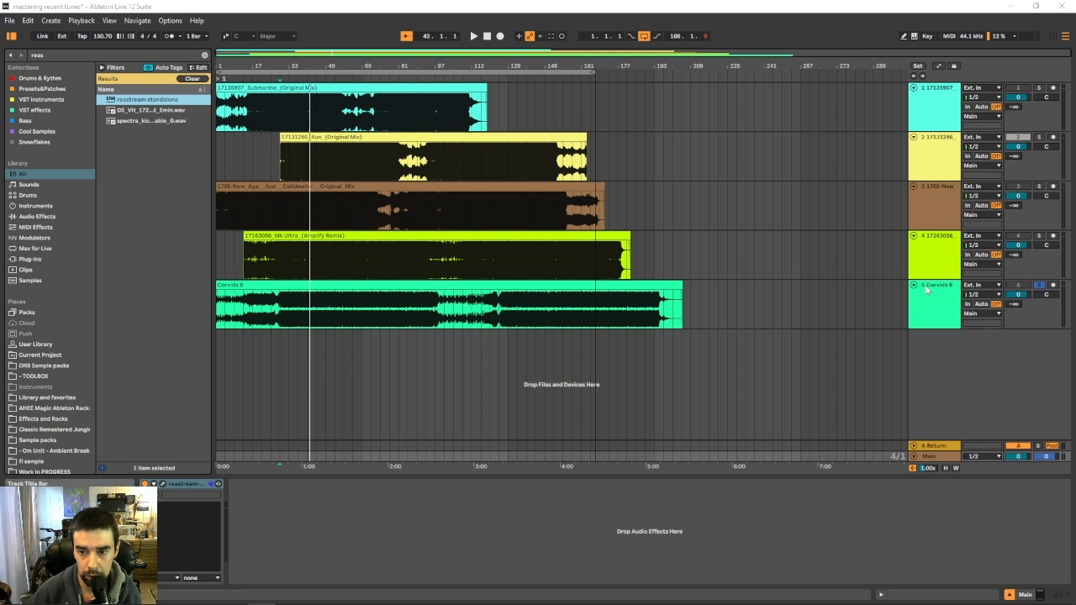
Select the Corvids 8 track and switch off Overdrive, OmniCompressor, TDR Kotelnikov, kHs Limiter and Color Limiter in its mastering chain.
click(927, 289)
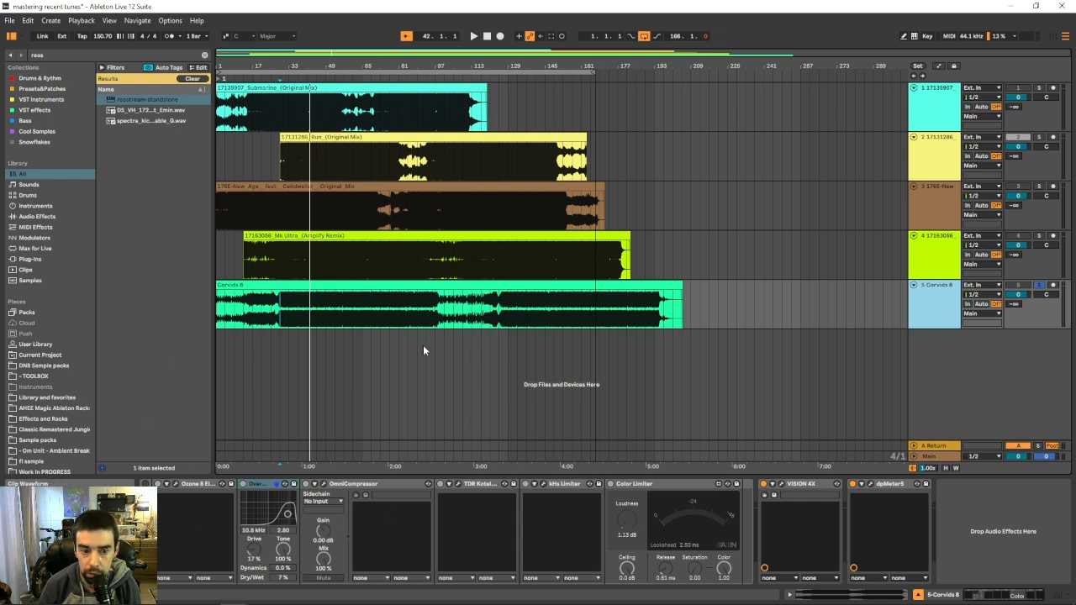
click(242, 484)
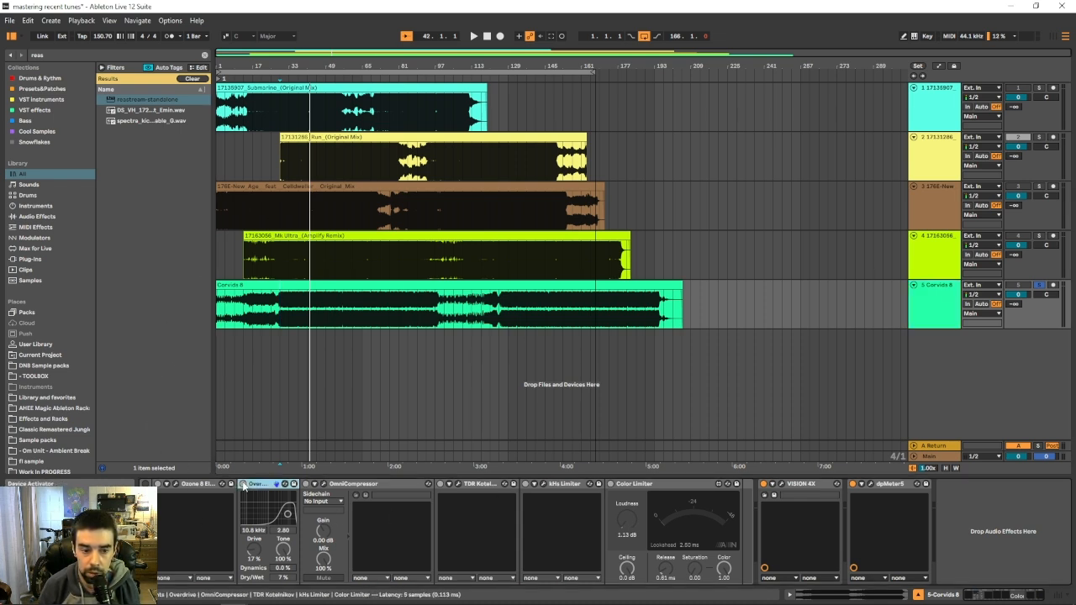
click(306, 484)
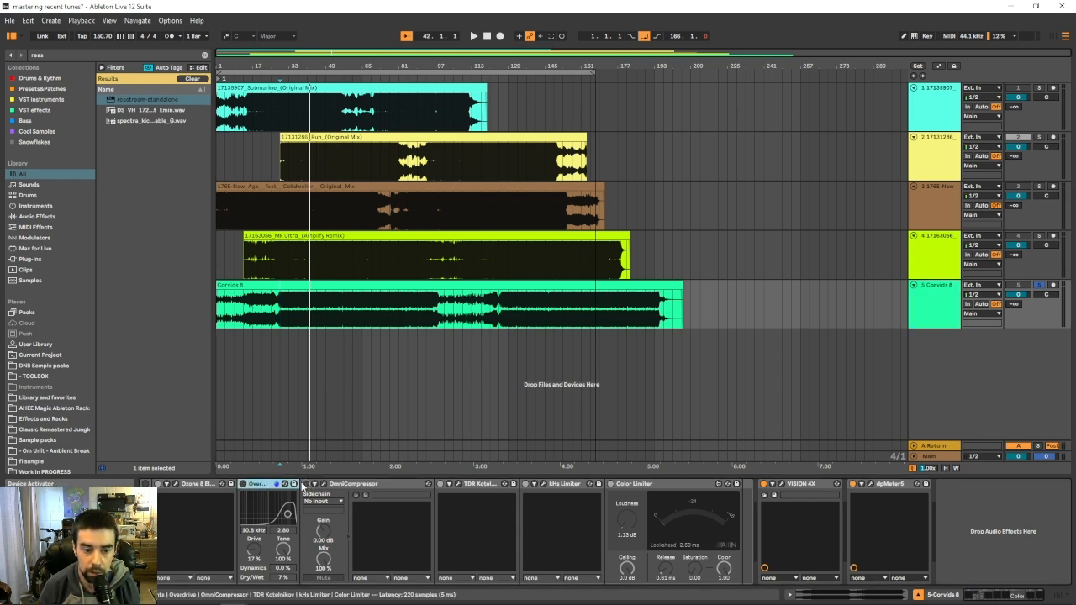
click(440, 484)
click(526, 485)
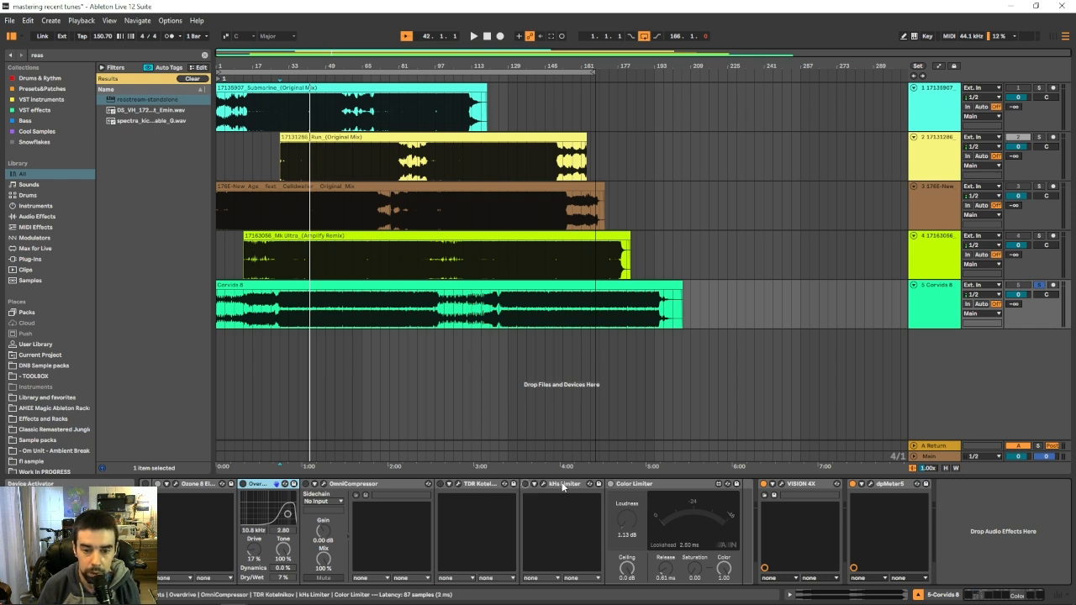
click(611, 484)
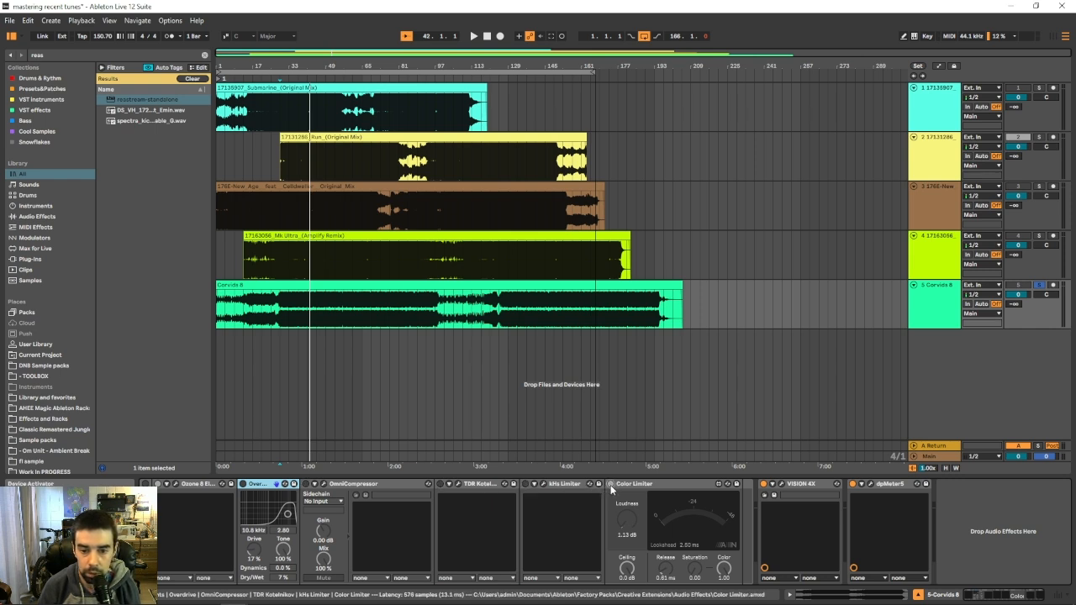
Switch on and open Ozone 8 Elements, and examine the Side curve with its Band 3 and the Mid curve of the Equalizer.
click(157, 484)
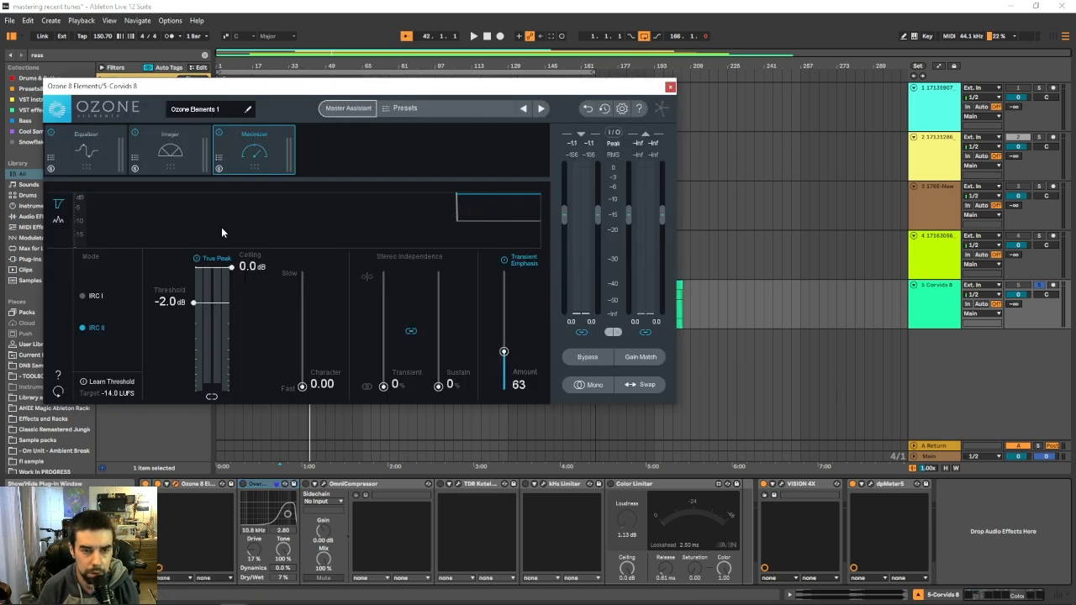
drag(143, 86, 249, 93)
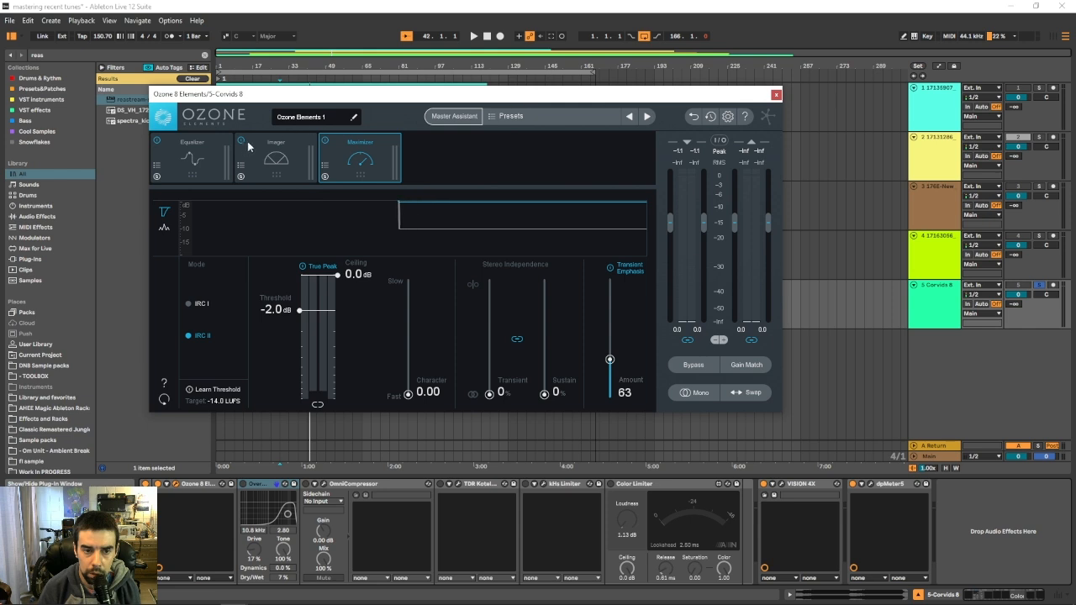
click(186, 164)
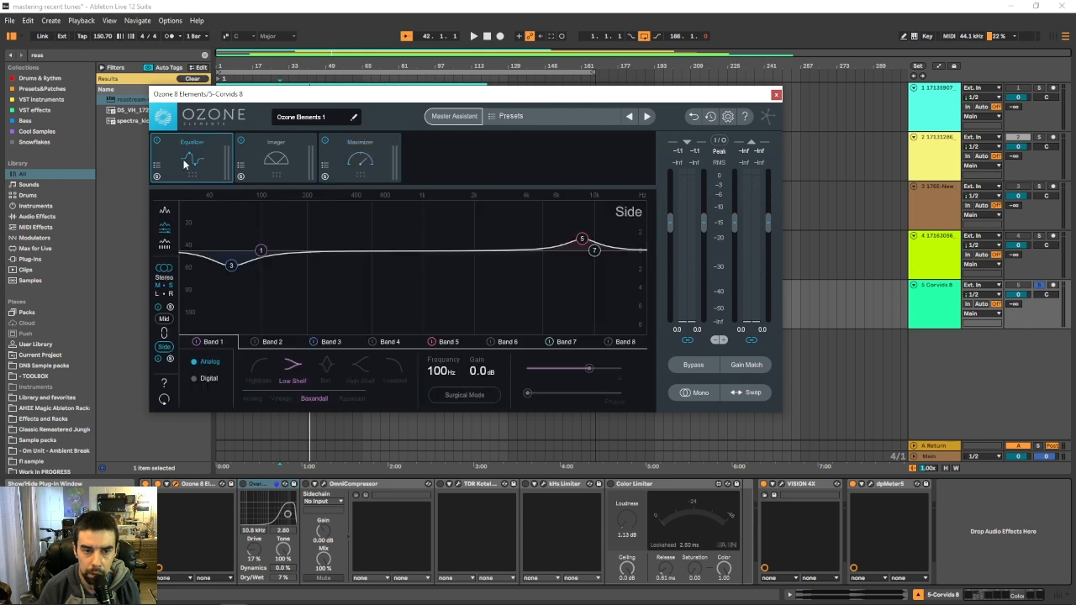
click(232, 267)
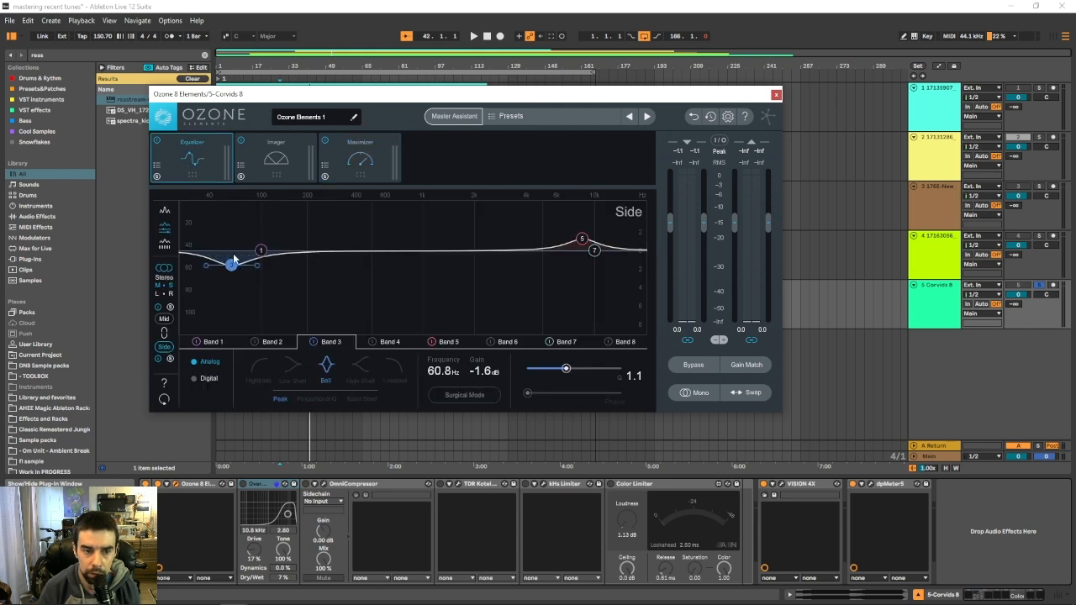
click(164, 319)
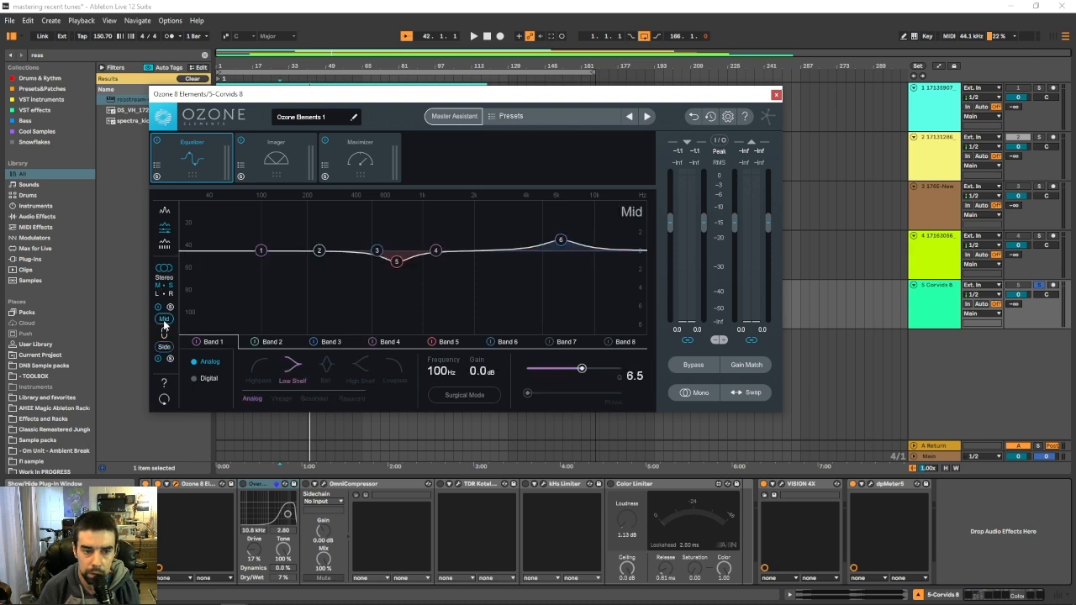
Review the Imager width and the Maximizer settings in Ozone 8 Elements, and close its window.
click(265, 164)
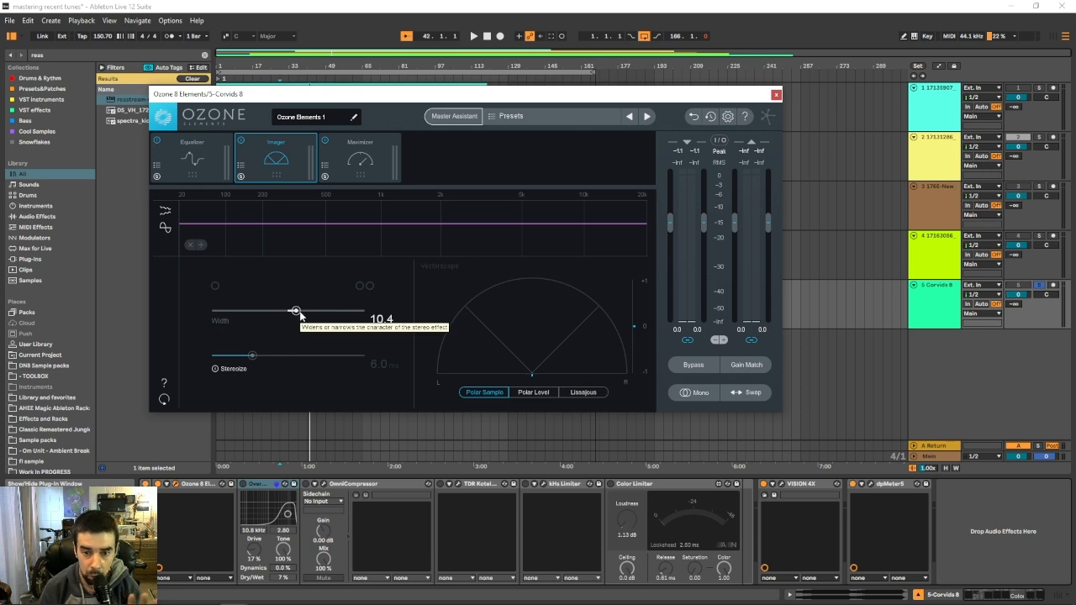
click(375, 158)
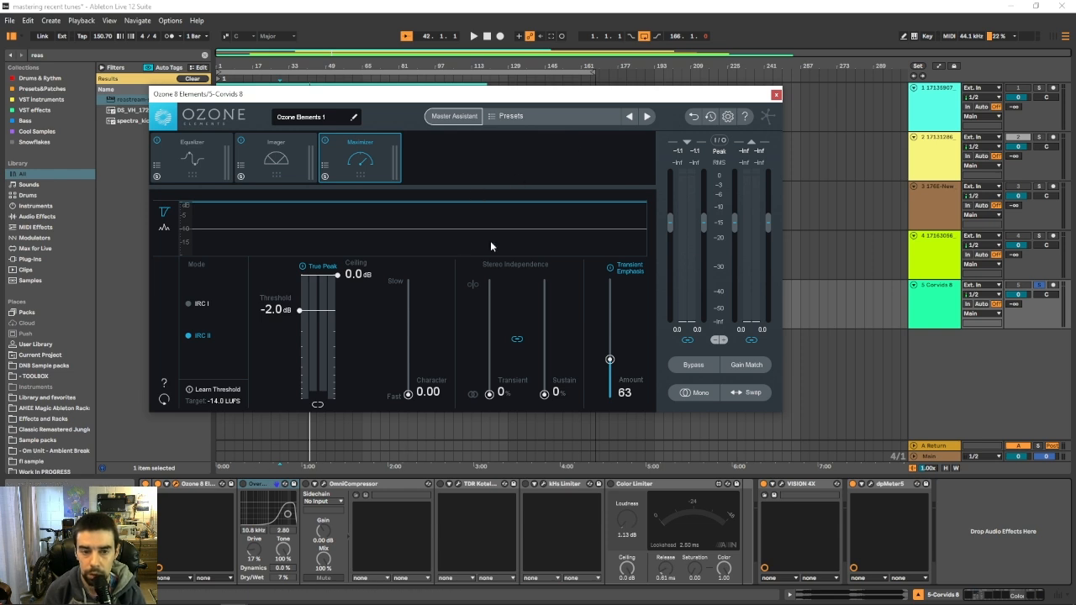
click(776, 94)
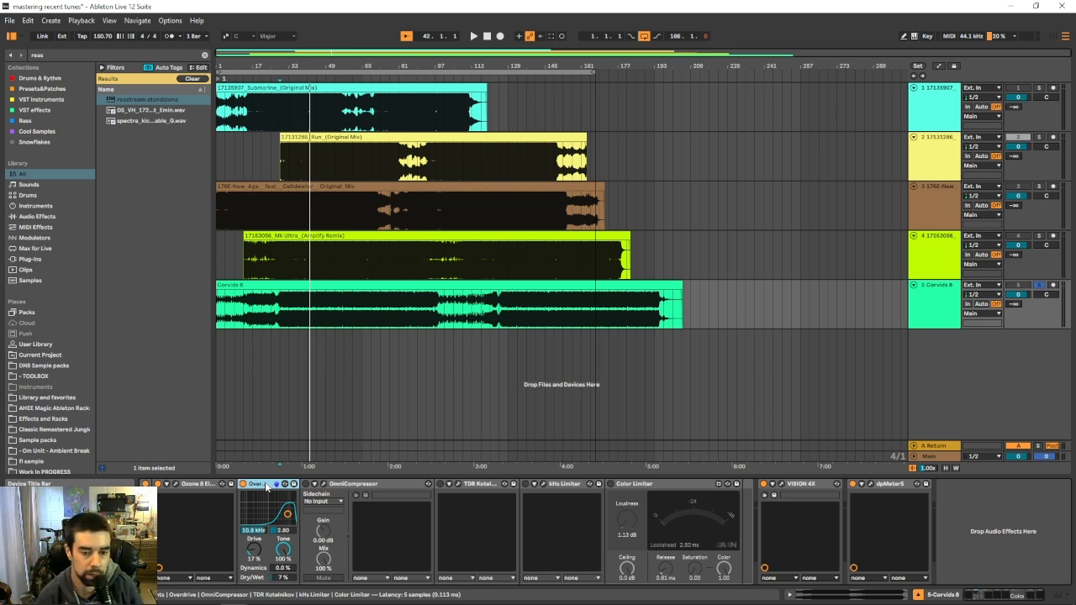
Open the OmniCompressor and TDR Kotelnikov windows side by side to examine their compression settings.
click(326, 485)
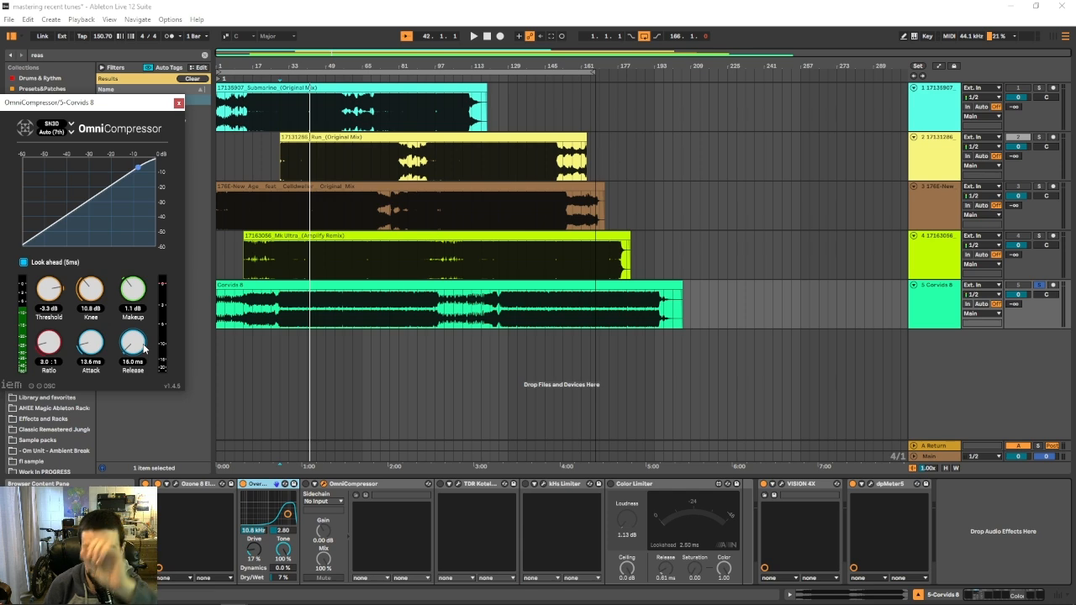
click(458, 485)
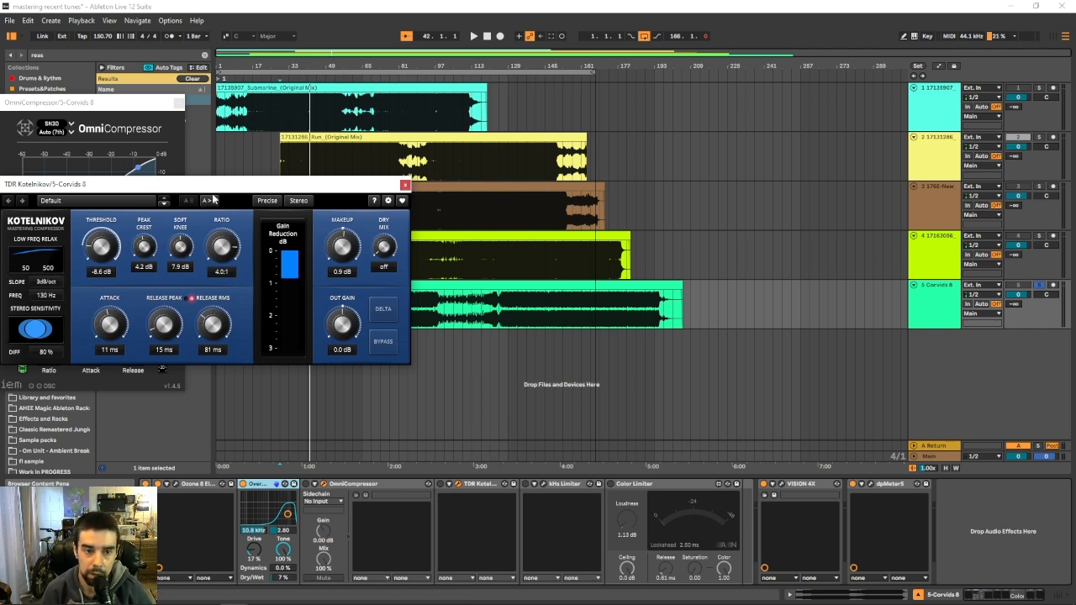
drag(237, 187, 400, 191)
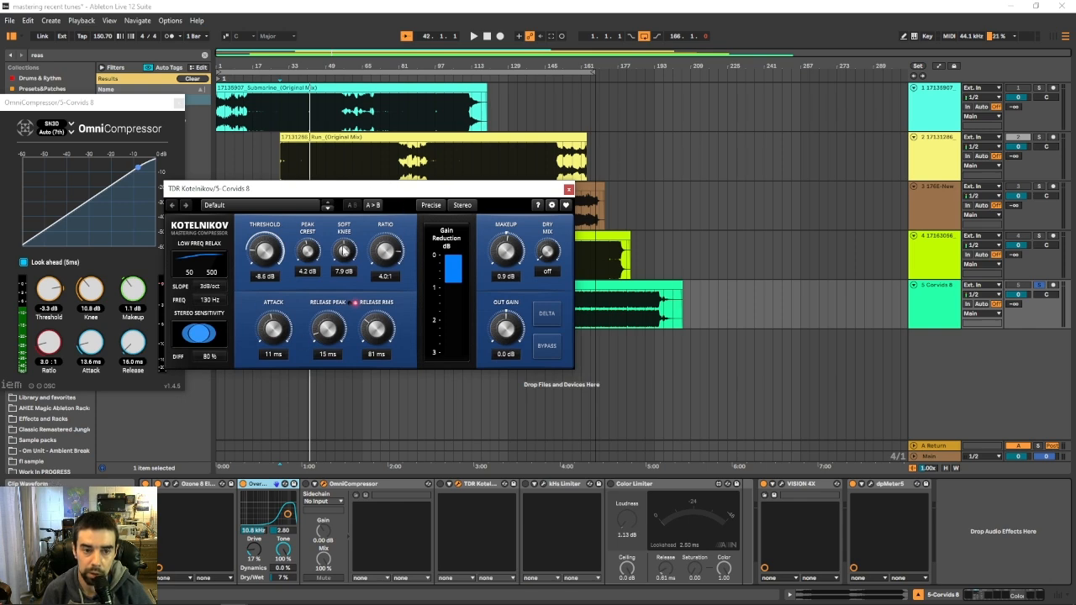
drag(421, 193, 489, 186)
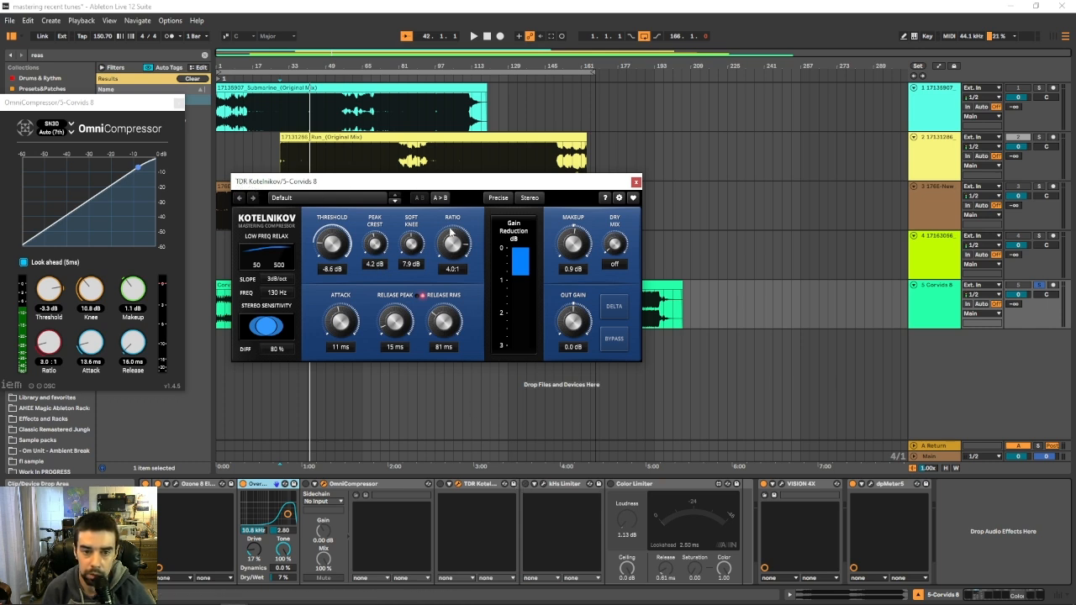
Open the kHs Limiter window and place it clear of the two compressor windows to examine its settings.
click(544, 485)
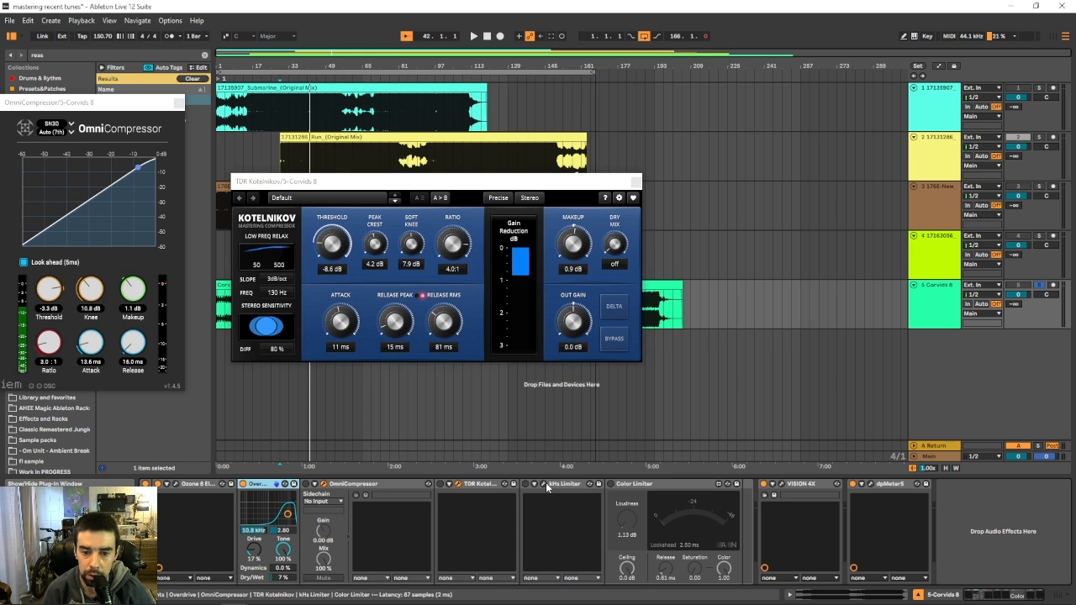
drag(83, 172, 174, 173)
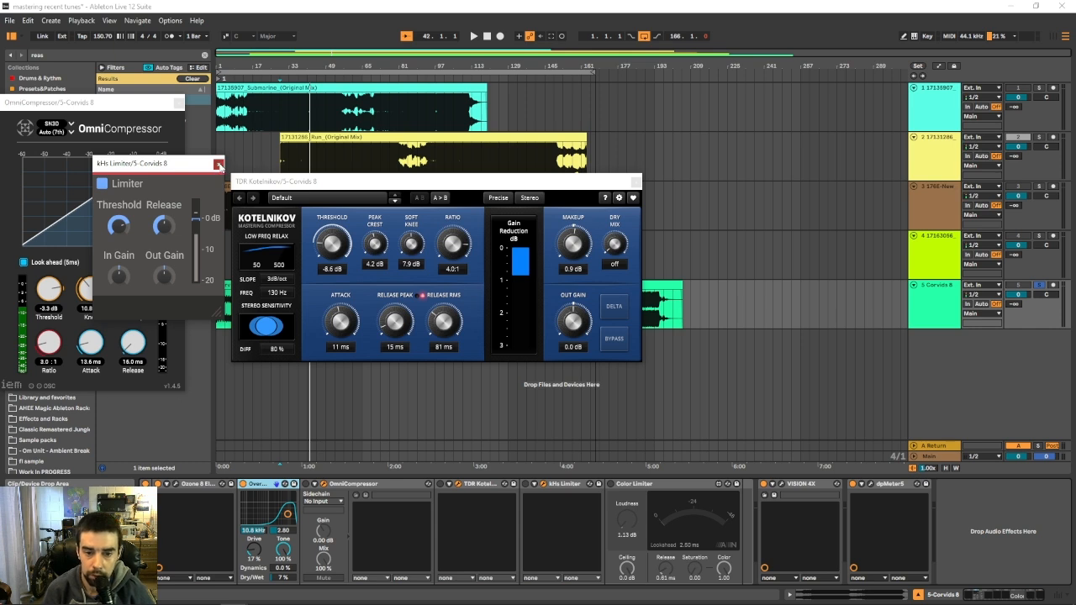
drag(157, 165, 716, 288)
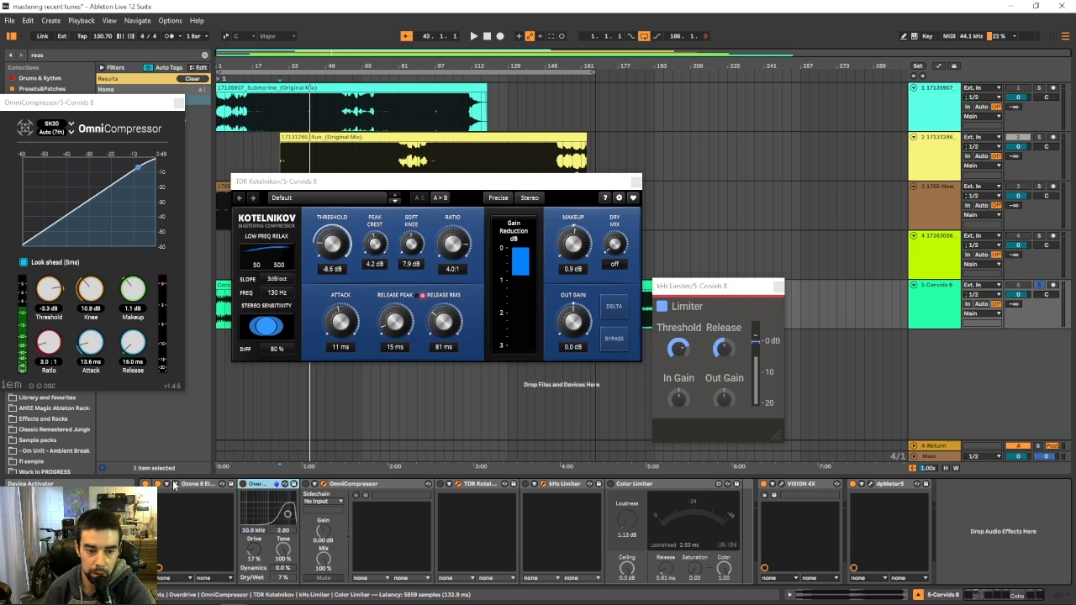
Switch off Ozone 8 Elements and start playback of Corvids 8 from bar 29.
click(283, 315)
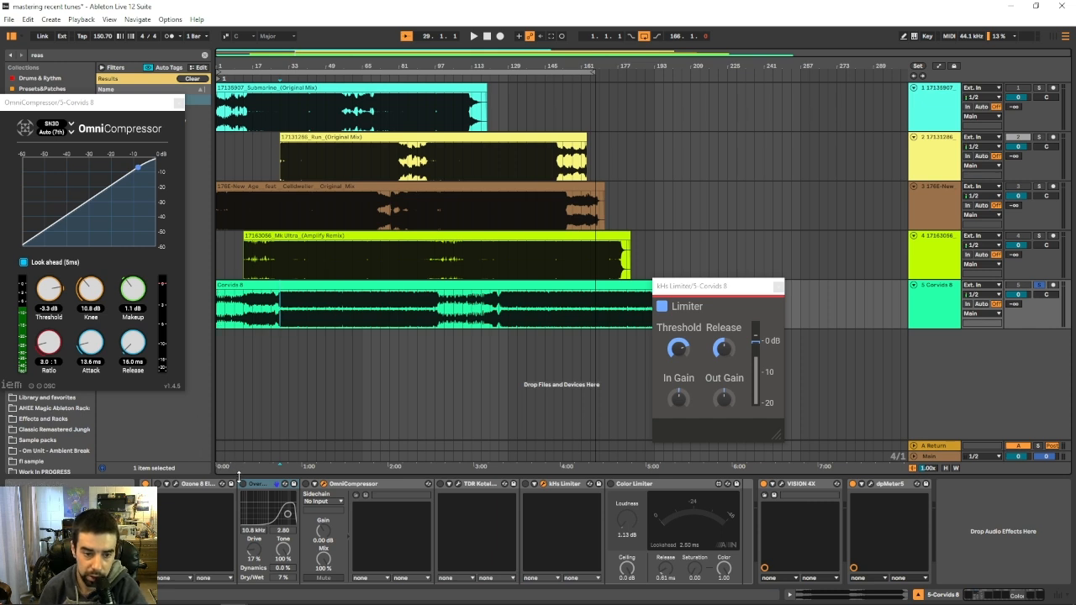
click(159, 487)
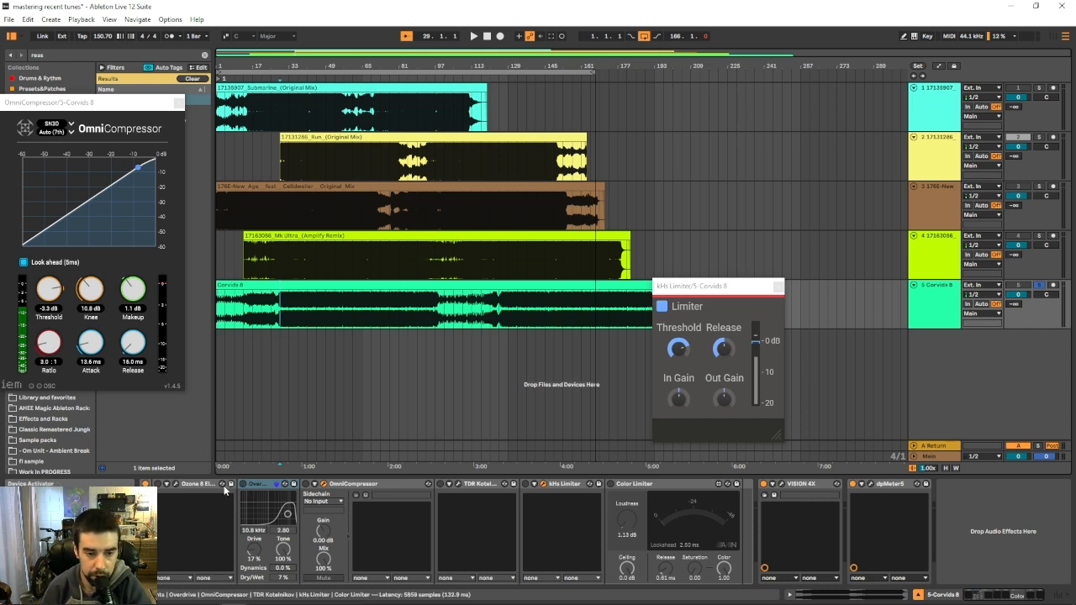
key(space)
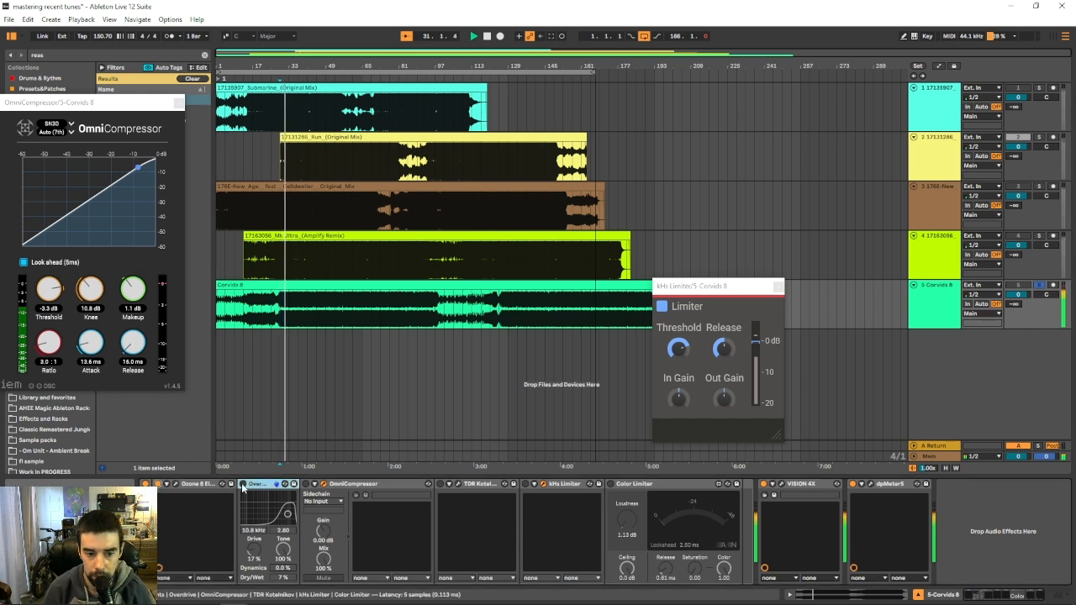
Switch on Ozone 8 Elements, Overdrive, OmniCompressor, TDR Kotelnikov, kHs Limiter and Color Limiter one after another during playback.
click(159, 487)
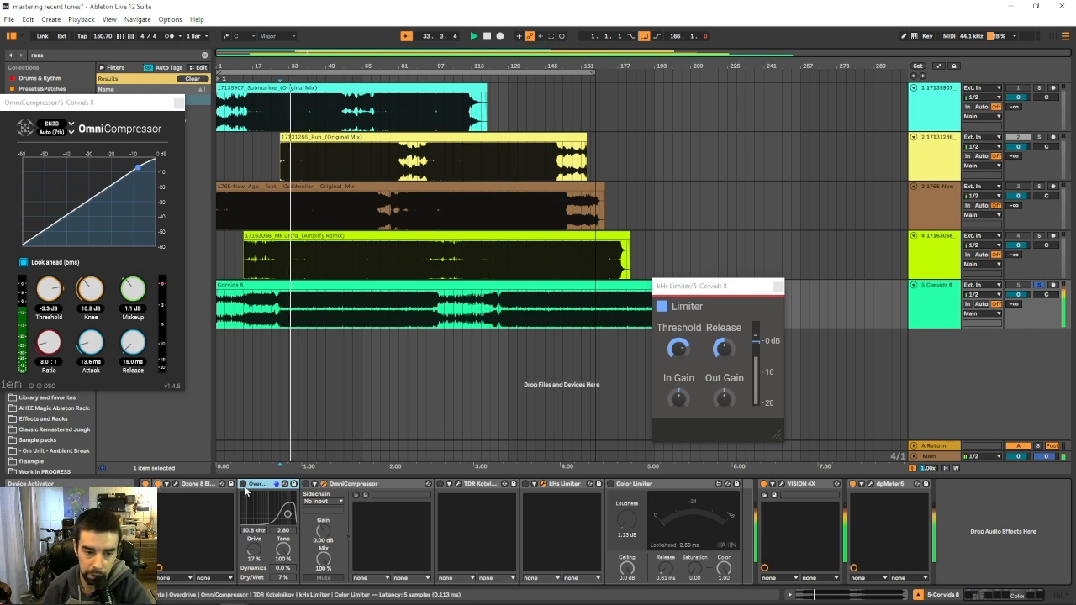
click(243, 484)
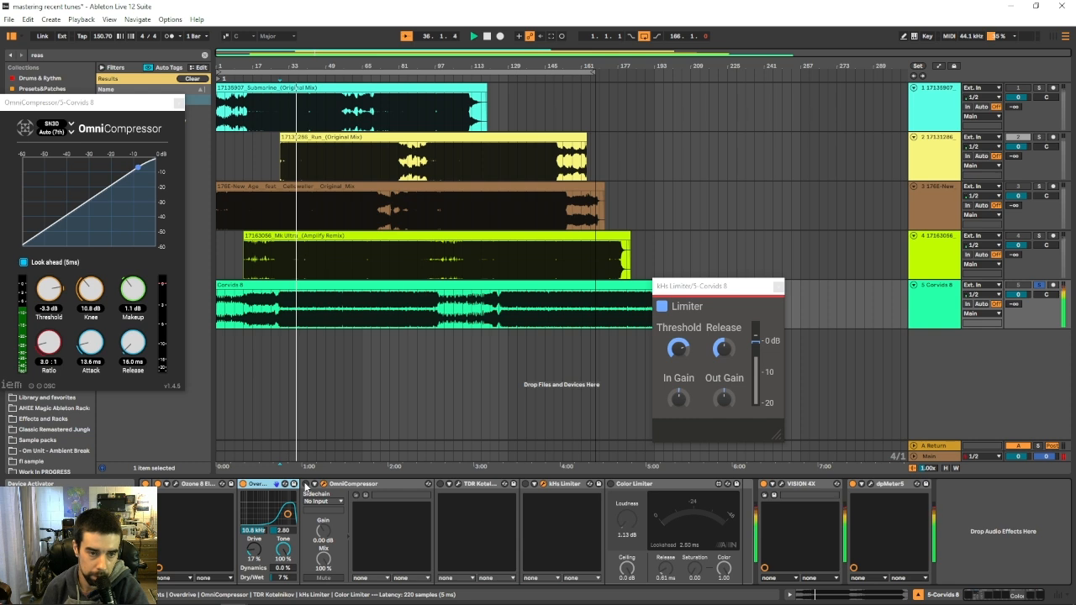
click(440, 485)
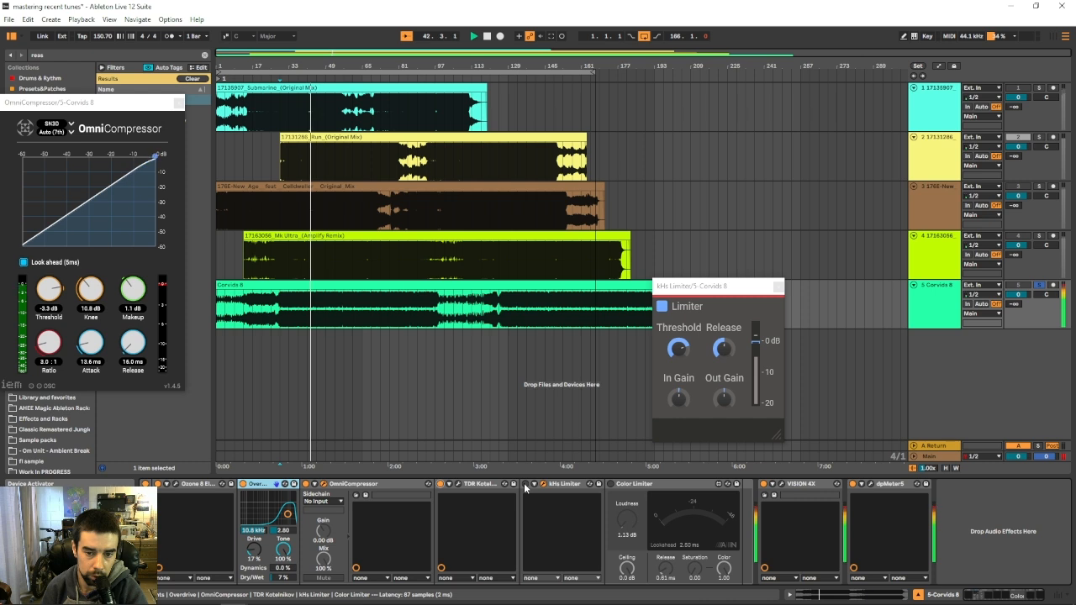
click(524, 484)
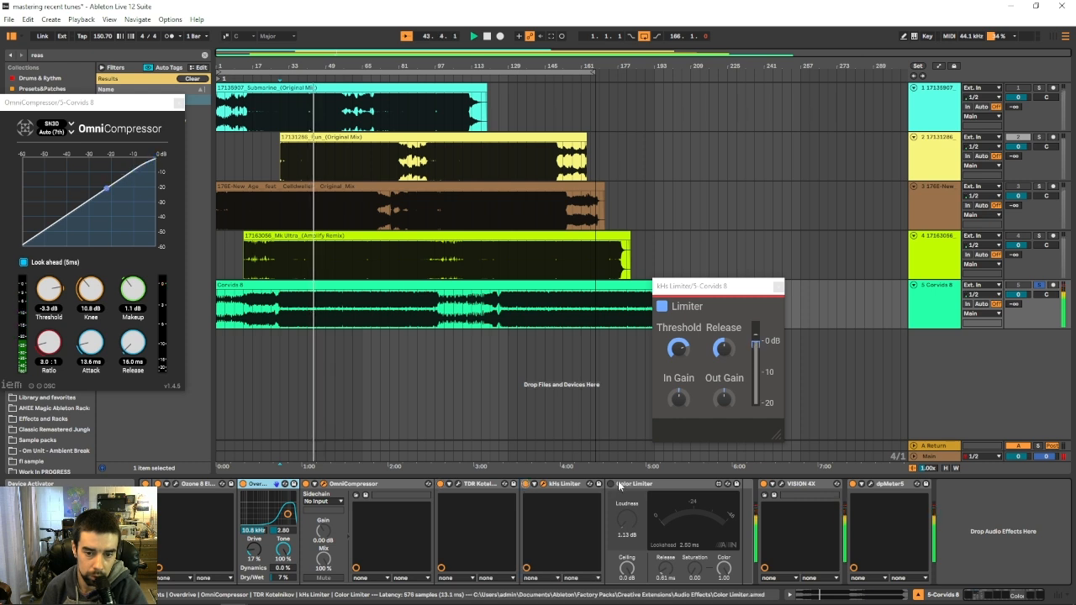
click(611, 484)
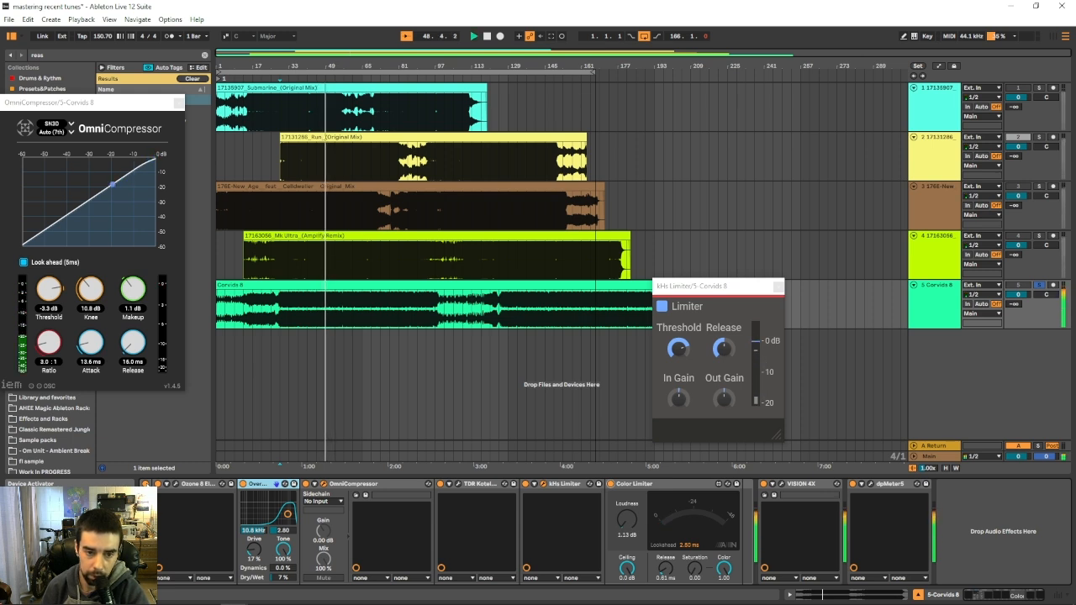
Bypass and re-enable the whole mastering rack to compare the sound, and select OmniCompressor.
click(146, 484)
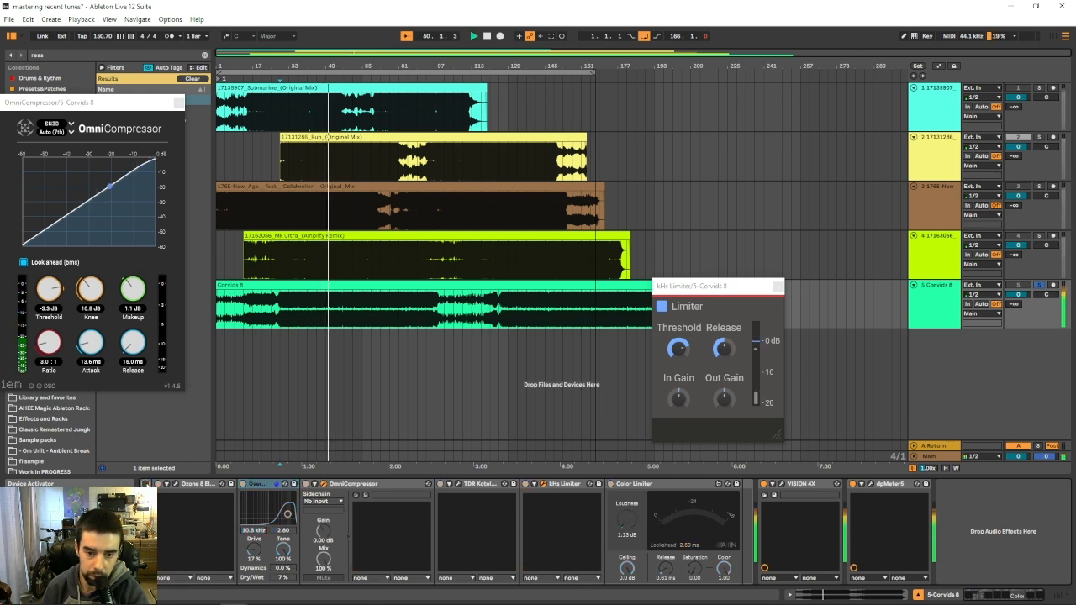
click(146, 484)
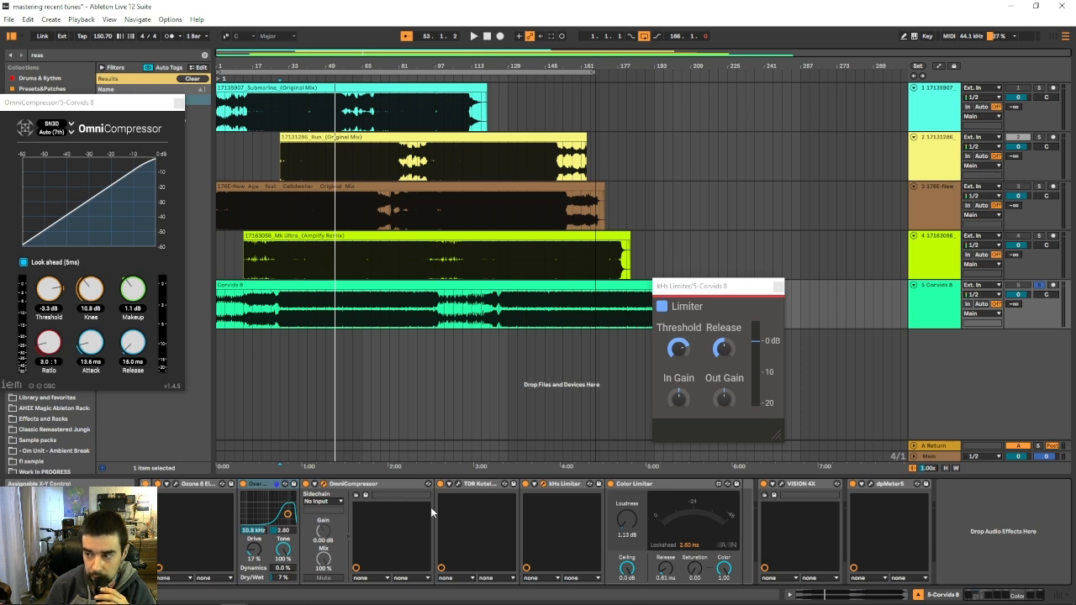
click(386, 485)
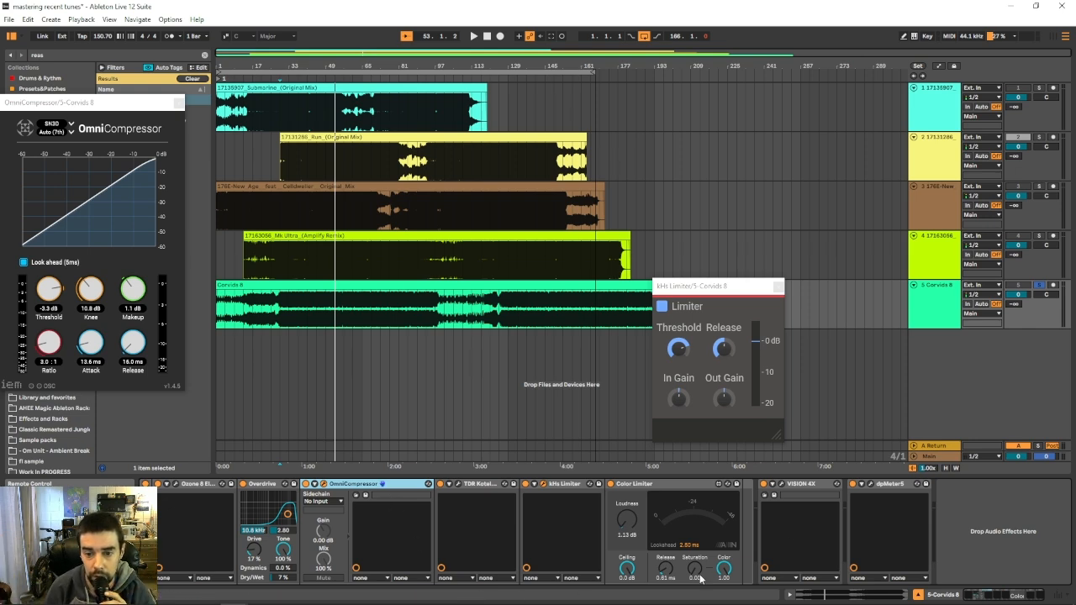
Open and reset dpMeter5, bypass the mastering rack, and play Corvids 8 to measure its unmastered level.
click(781, 488)
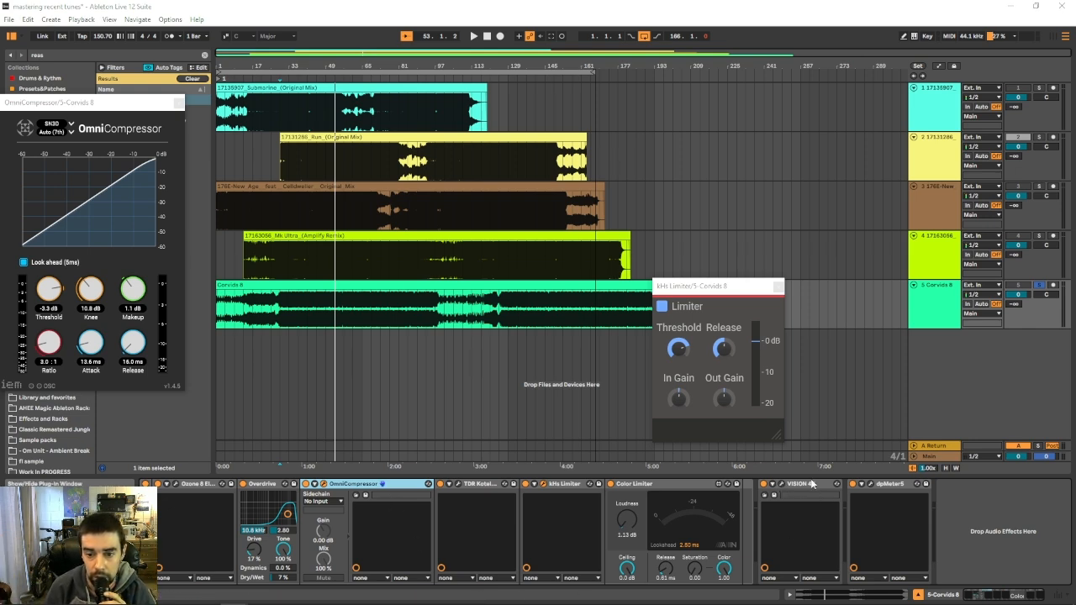
click(1025, 76)
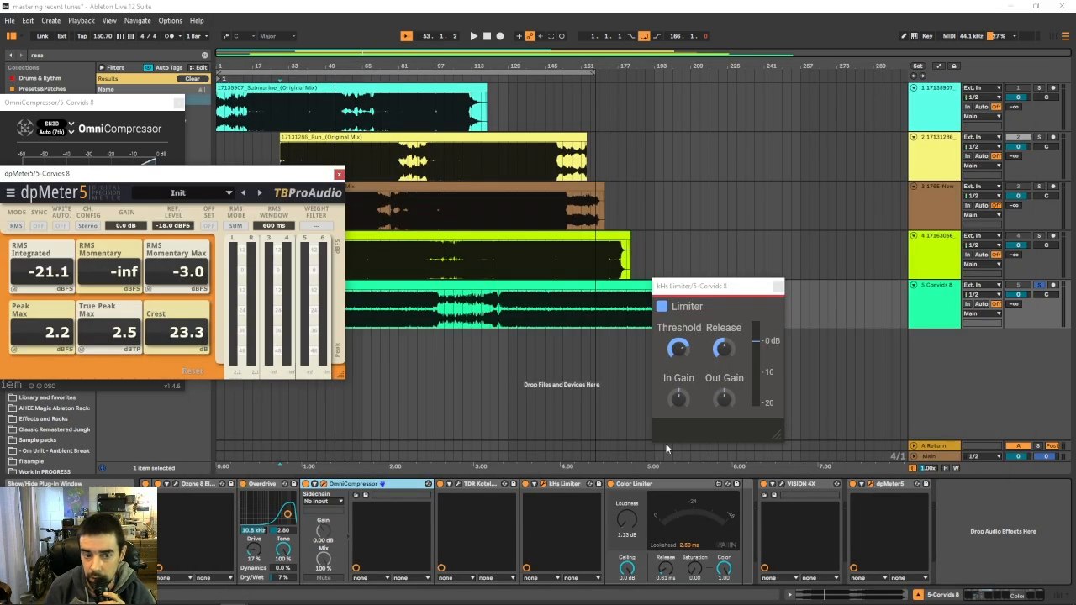
click(193, 370)
click(144, 484)
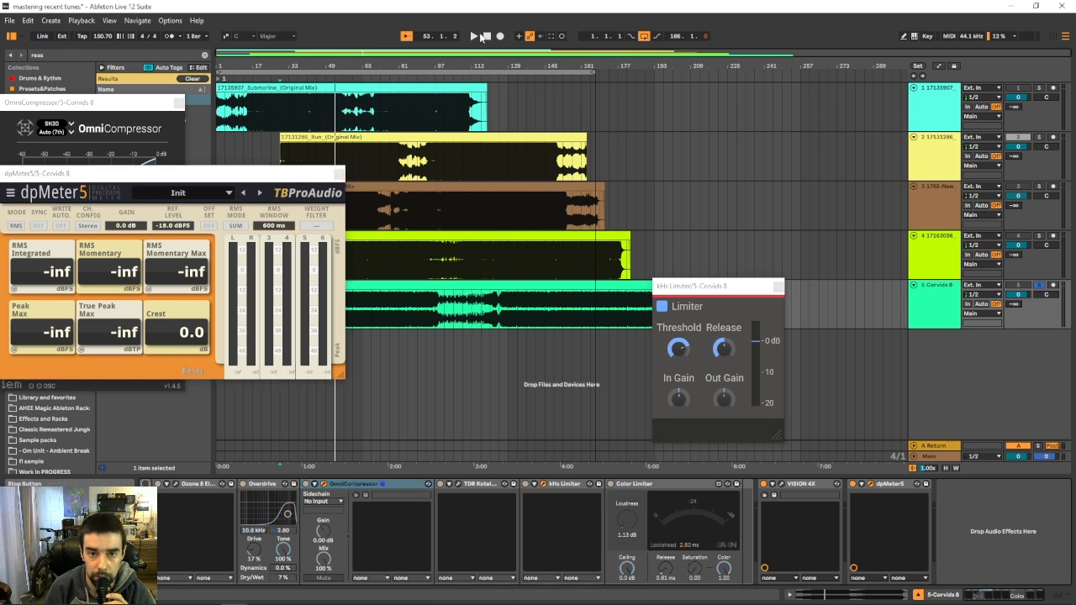
click(473, 36)
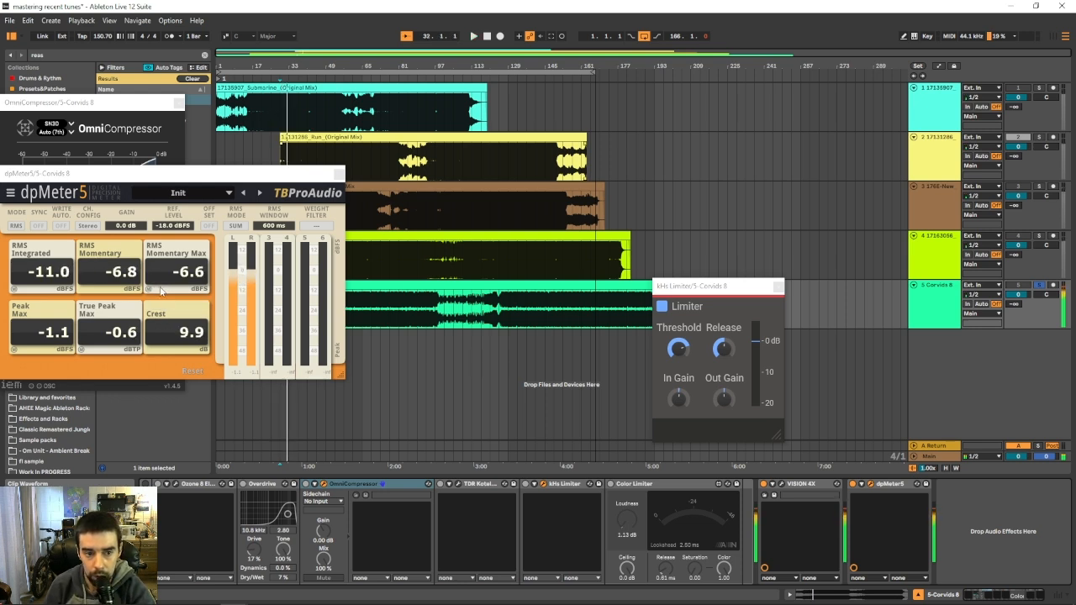
Re-enable the mastering rack, reset dpMeter5, and play Corvids 8 to measure its mastered level.
key(space)
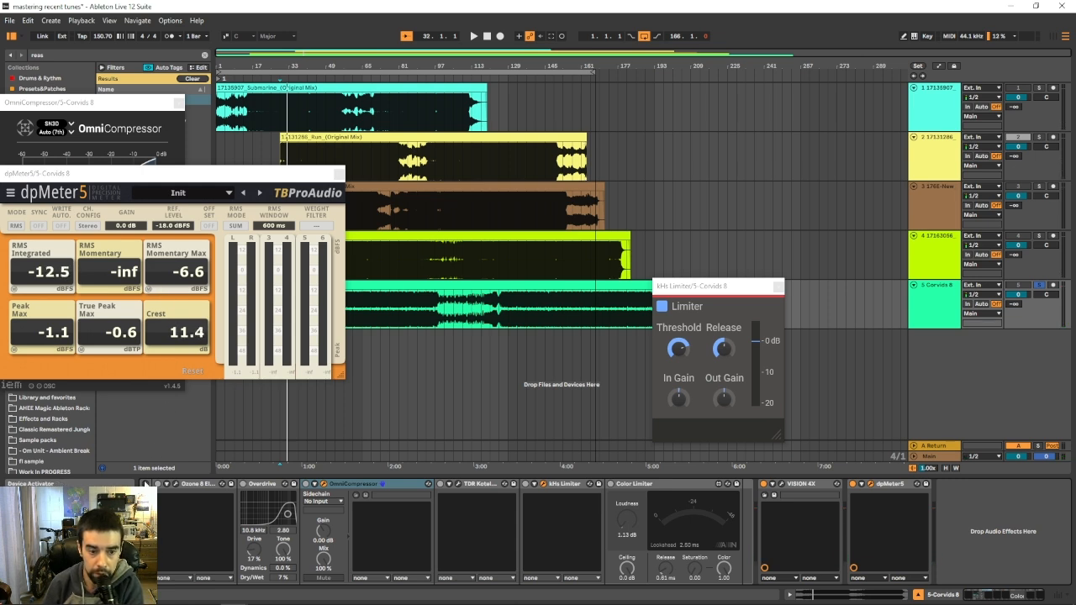
drag(327, 175, 361, 179)
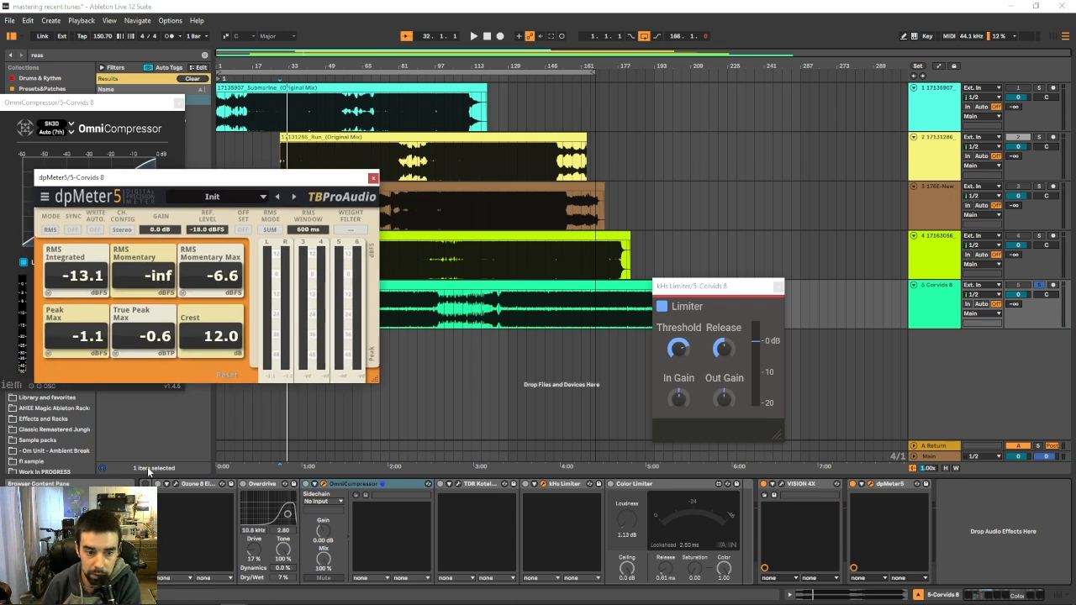
key(space)
click(227, 376)
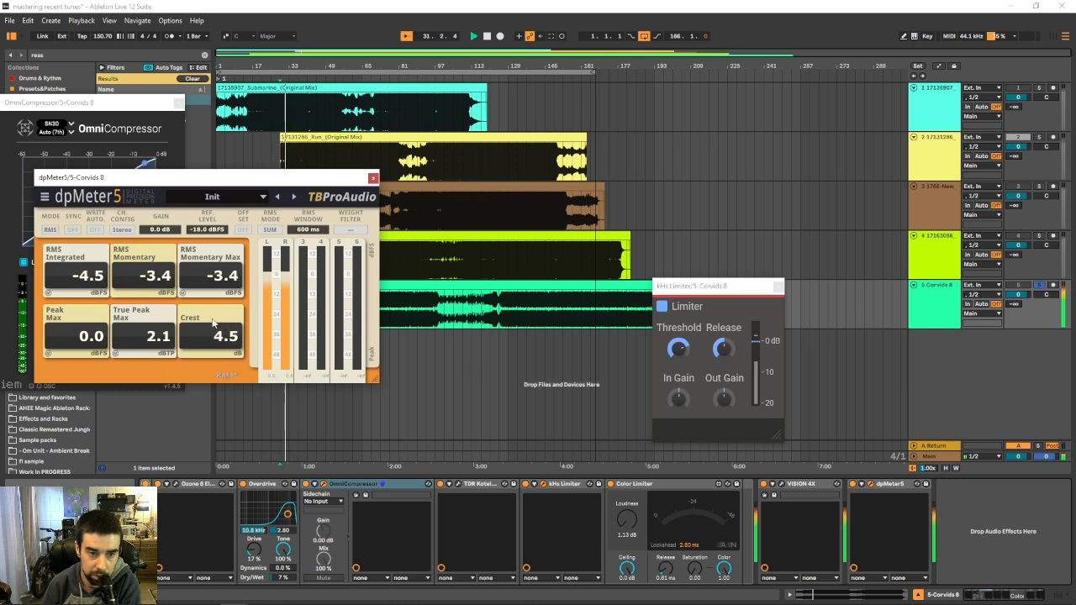
key(space)
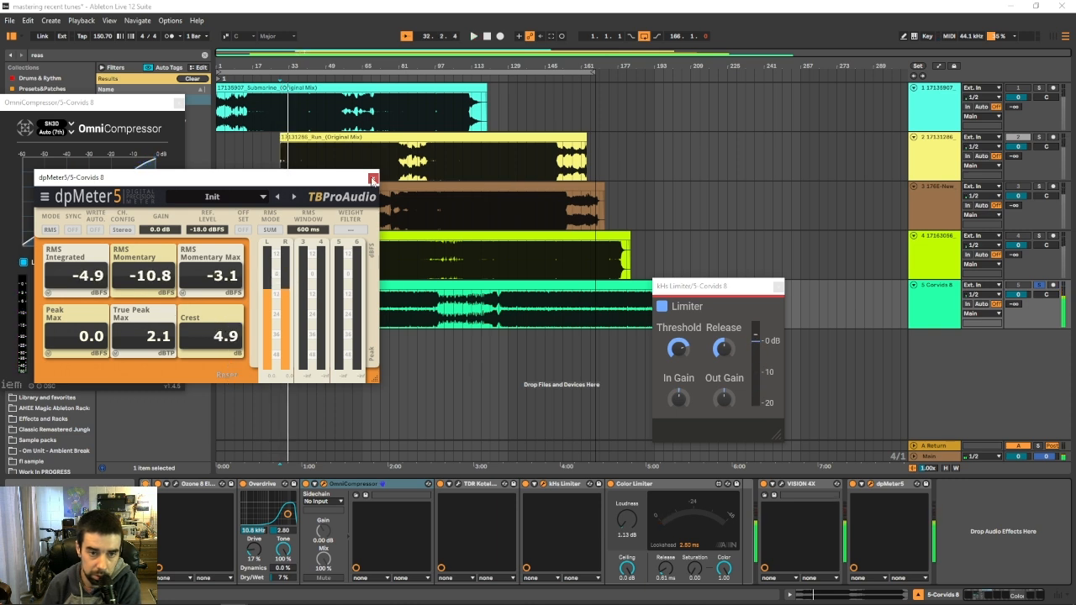
Close the dpMeter5 and kHs Limiter windows and select the Corvids 8 track.
click(373, 178)
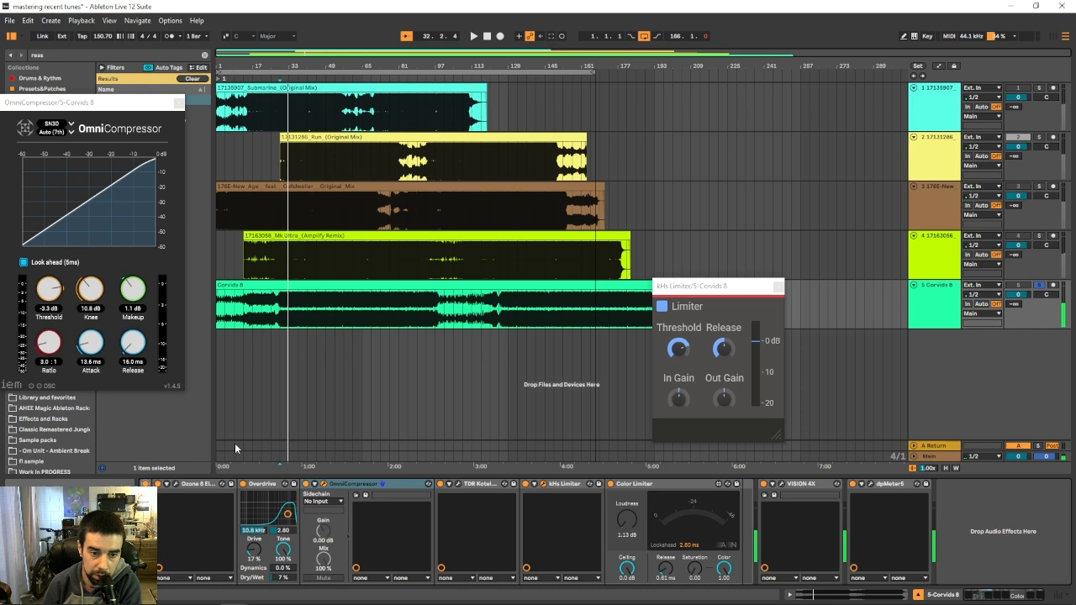
click(940, 296)
click(773, 288)
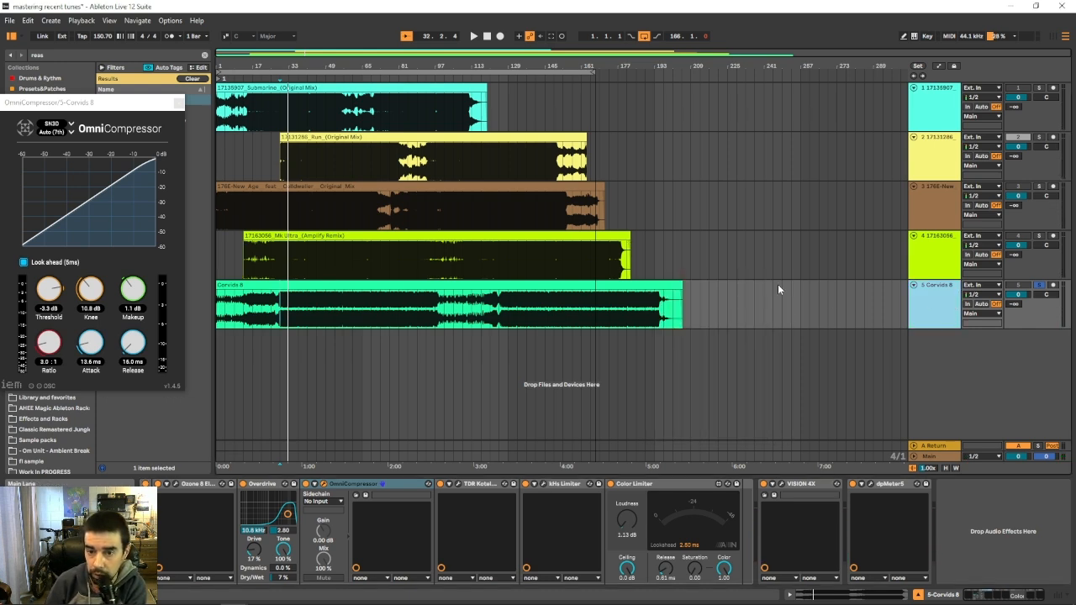
click(279, 316)
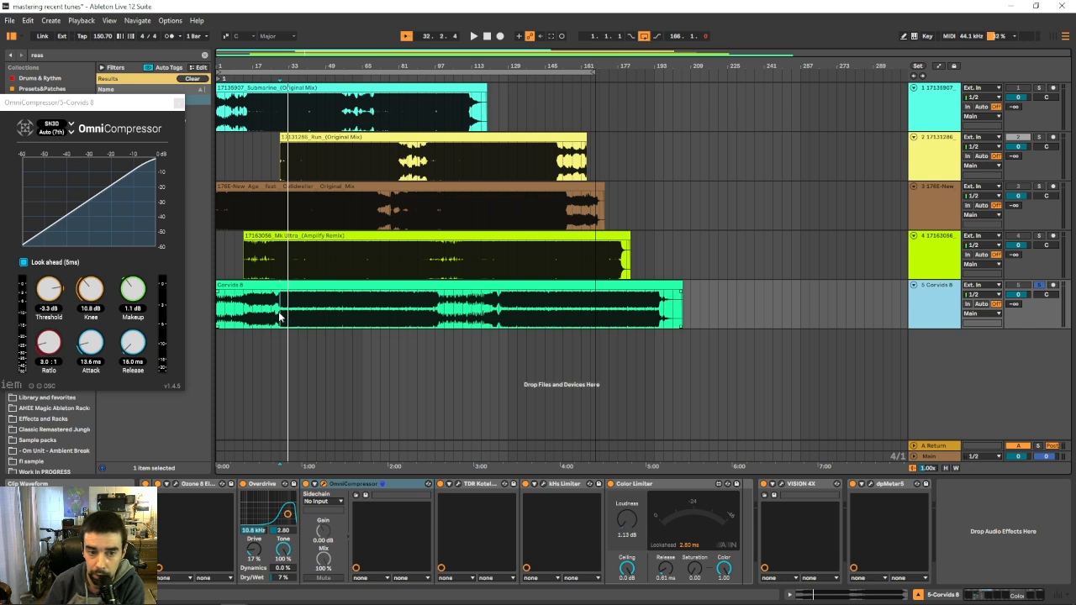